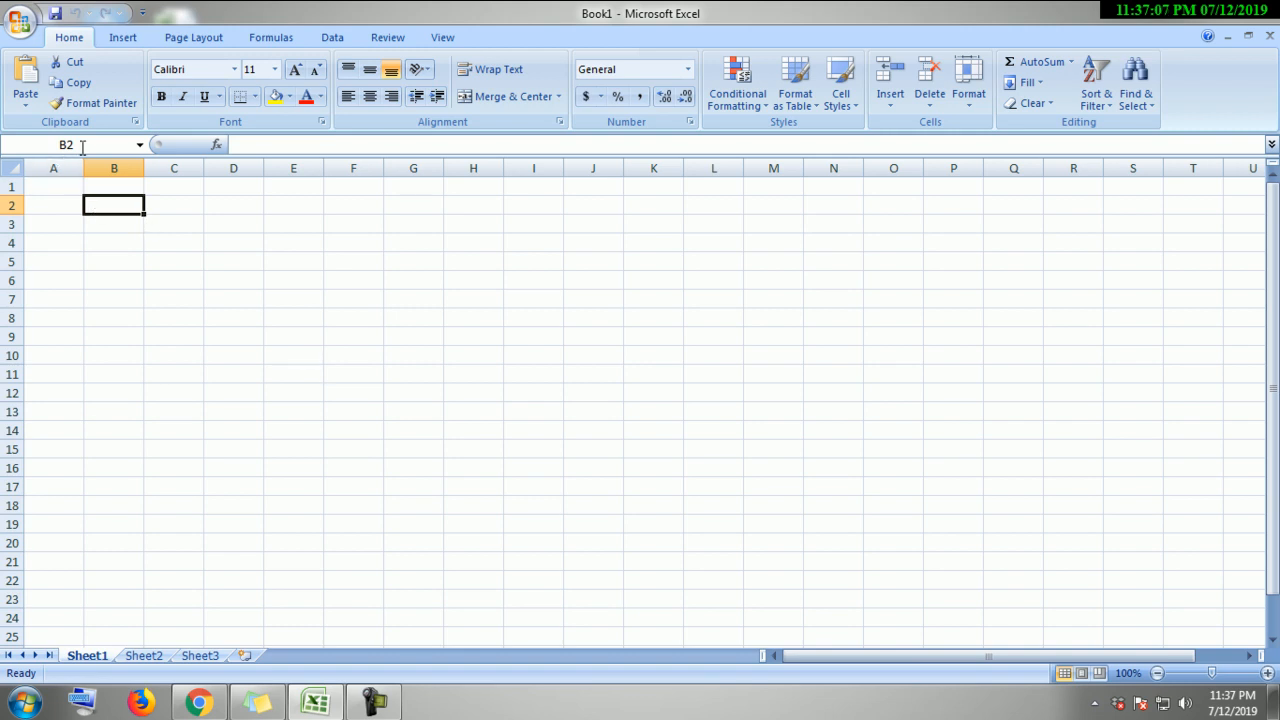
Step: Enter student A's row: A, 1, 1, A, Gen
{"action": "left_click", "coordinate": [224, 259]}
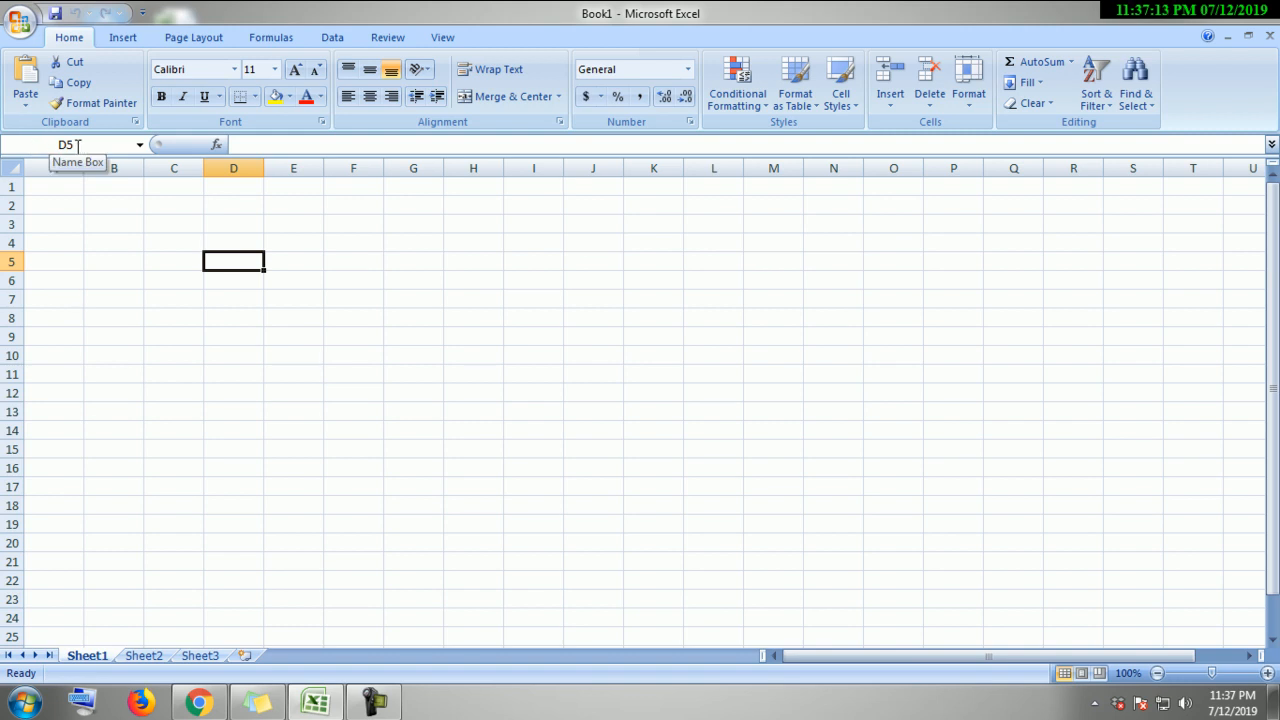
{"action": "left_click", "coordinate": [268, 150]}
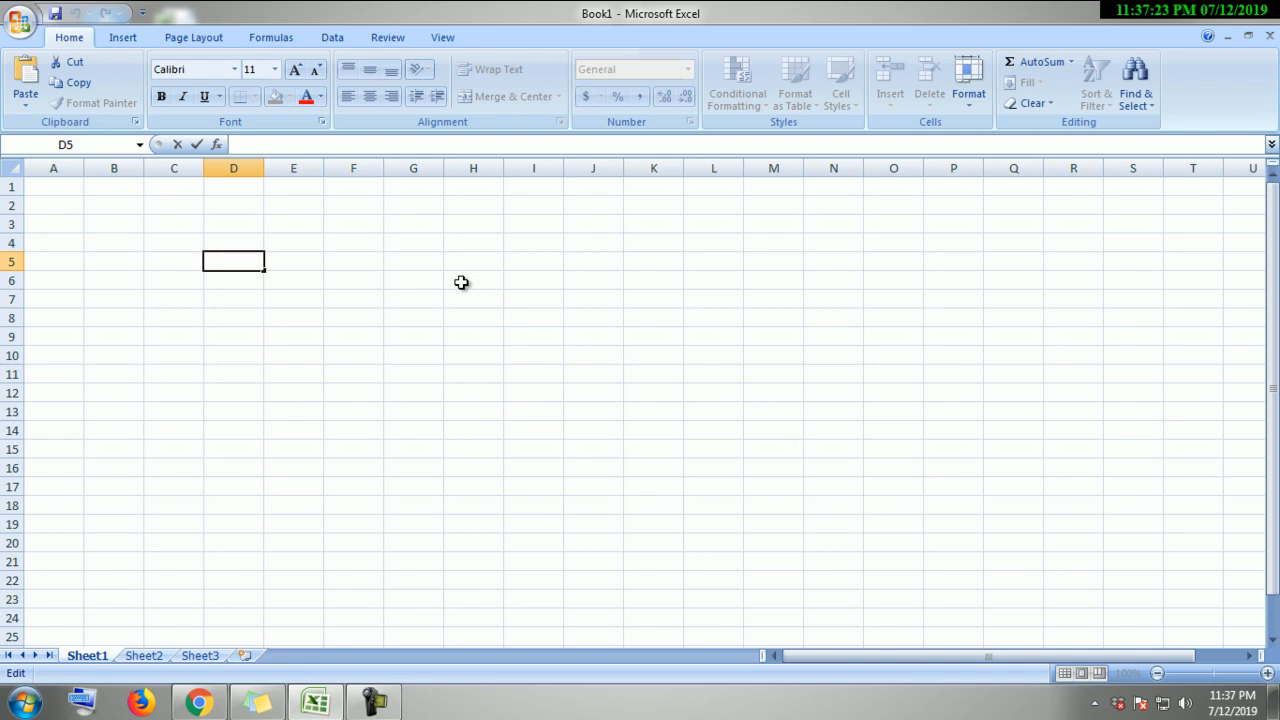
{"action": "left_click", "coordinate": [55, 190]}
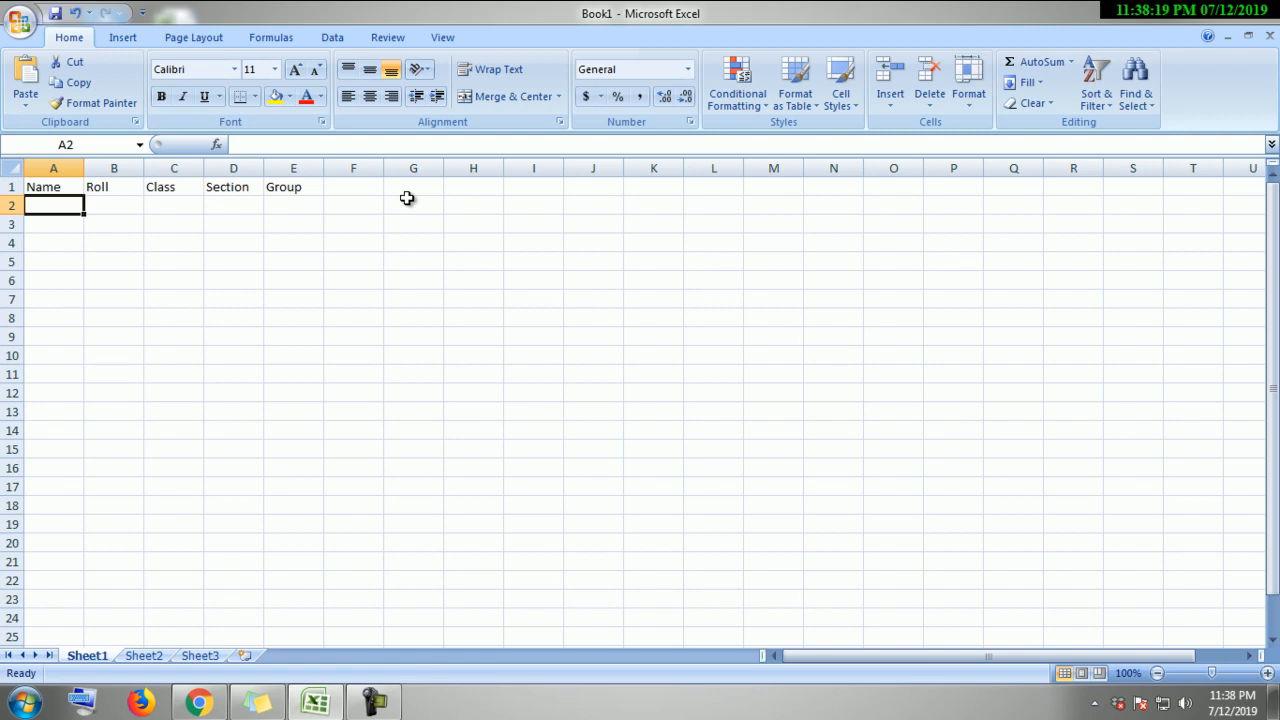
{"action": "key", "text": "Right"}
{"action": "key", "text": "Right"}
{"action": "key", "text": "Left"}
{"action": "key", "text": "Left"}
{"action": "type", "text": "A"}
{"action": "key", "text": "Tab"}
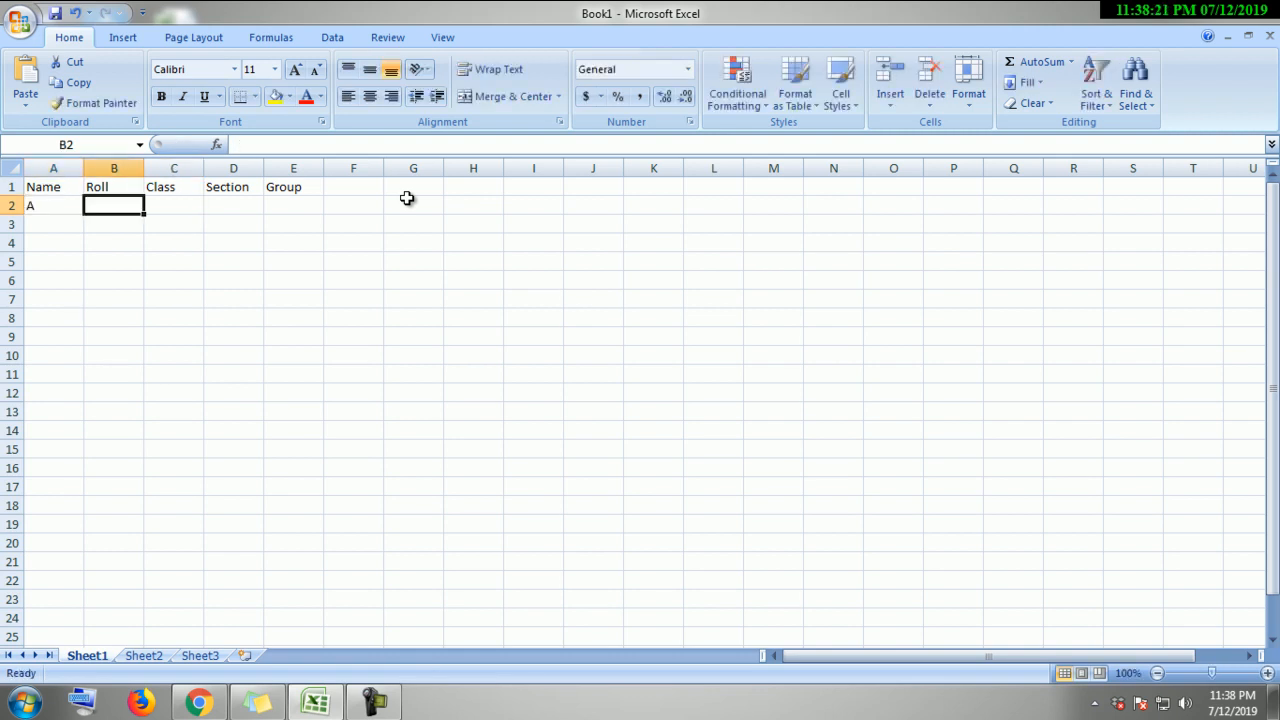
{"action": "type", "text": "1"}
{"action": "key", "text": "Tab"}
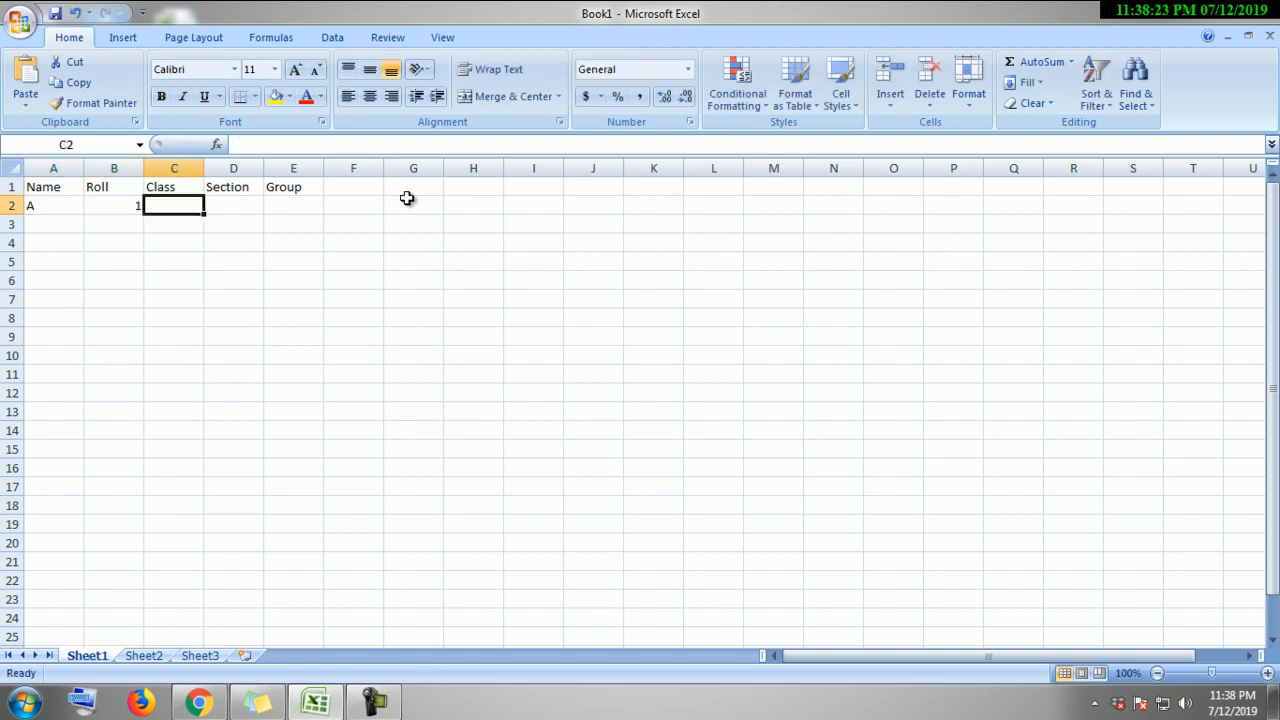
{"action": "type", "text": "1"}
{"action": "key", "text": "Tab"}
{"action": "type", "text": "A"}
{"action": "key", "text": "Tab"}
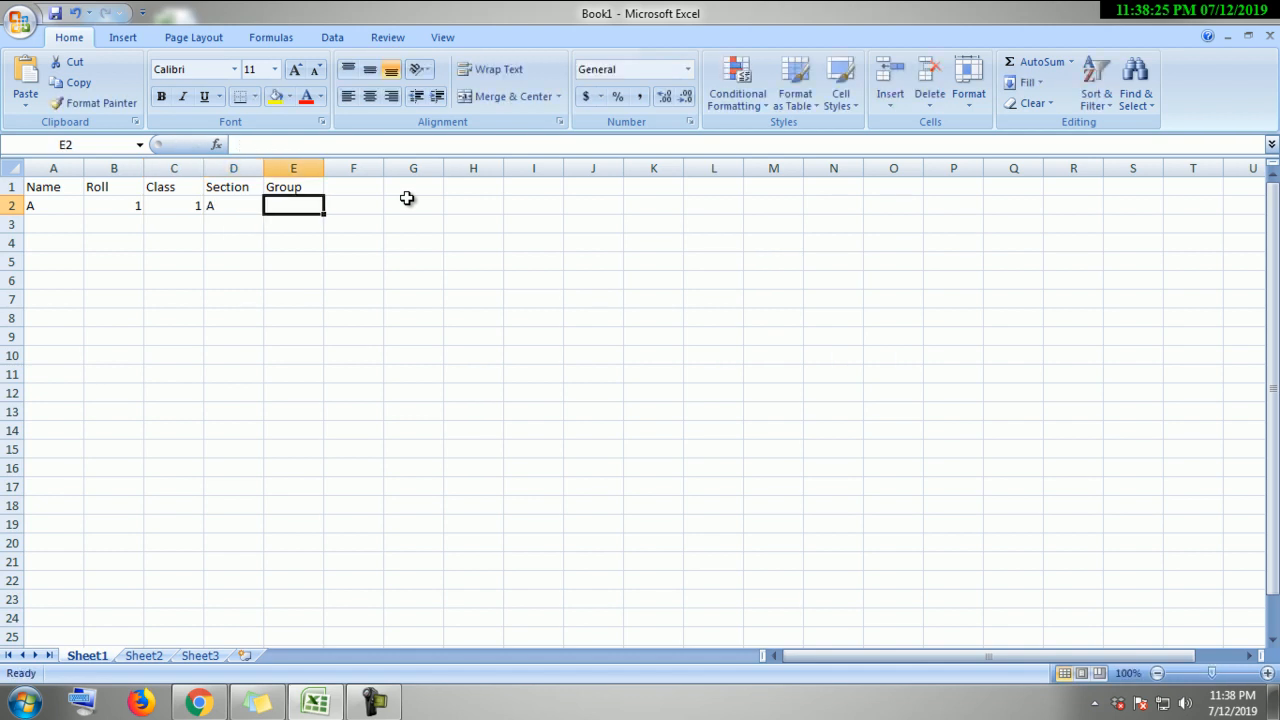
{"action": "type", "text": "G"}
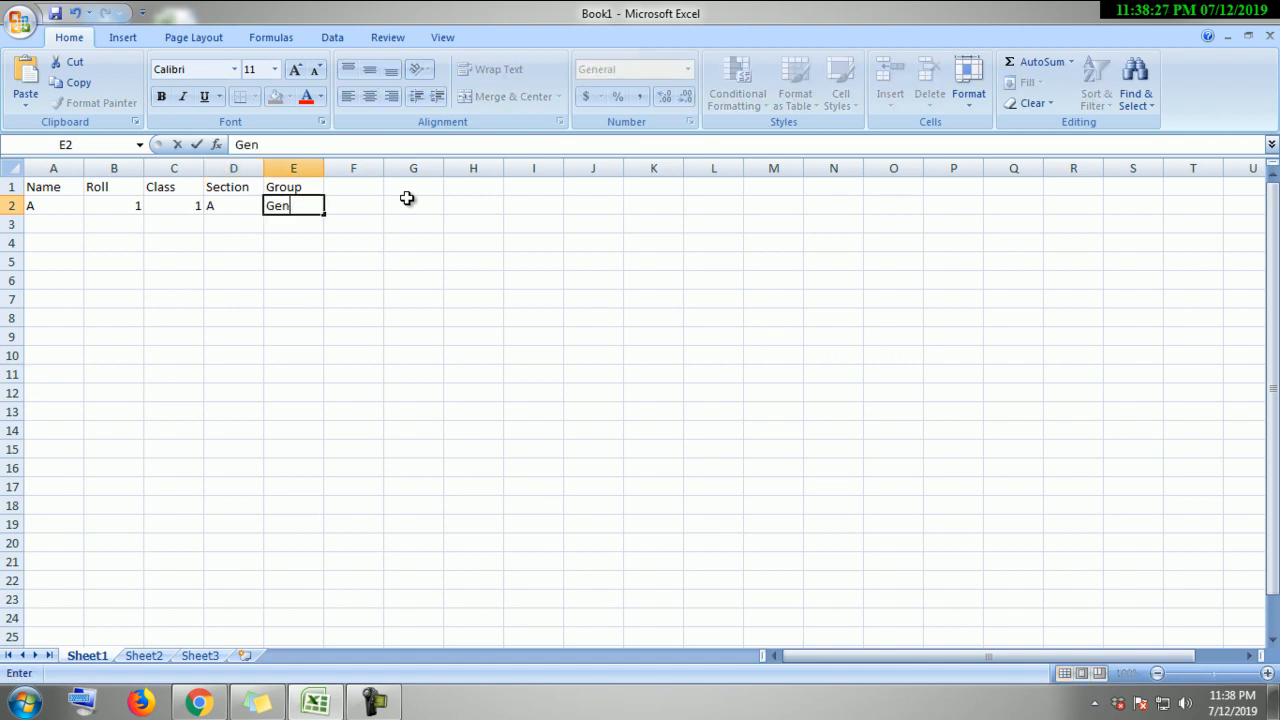
{"action": "type", "text": "en"}
{"action": "key", "text": "Return"}
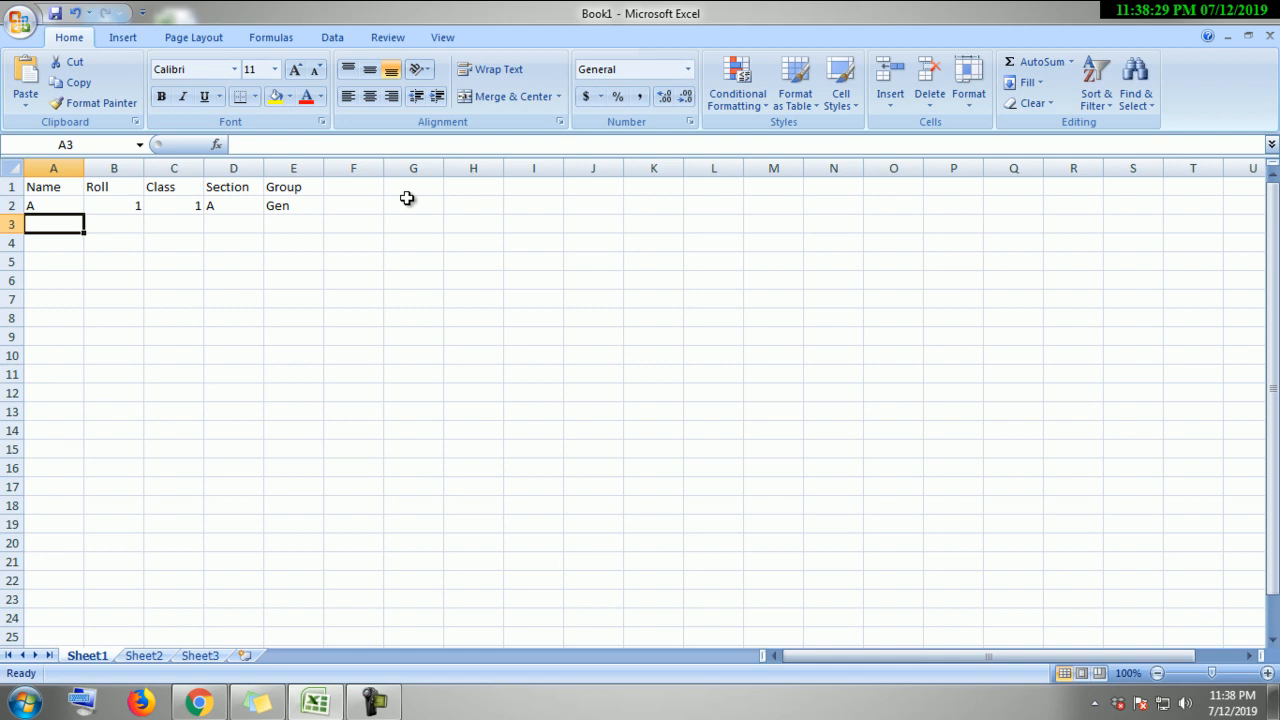
Step: Enter student B's row: B, 2, 1, A, Gen
{"action": "type", "text": "B"}
{"action": "key", "text": "Tab"}
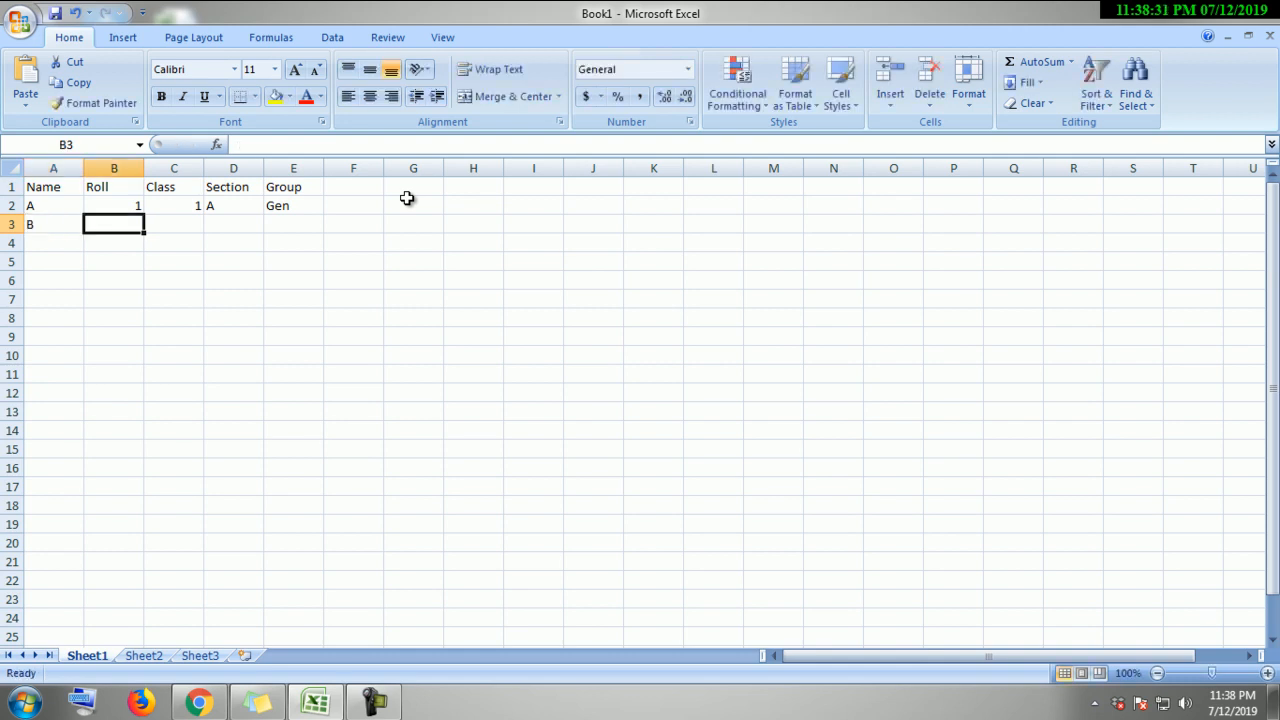
{"action": "type", "text": "2"}
{"action": "key", "text": "Tab"}
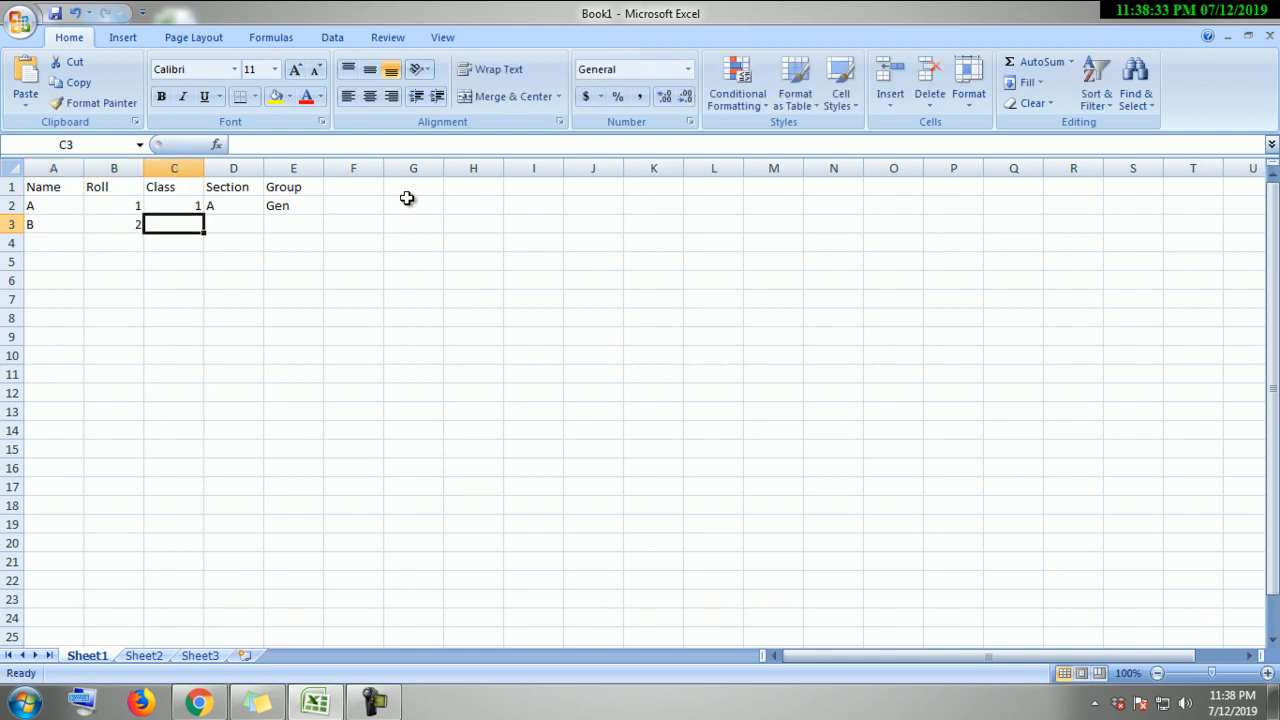
{"action": "type", "text": "1"}
{"action": "key", "text": "Tab"}
{"action": "type", "text": "A"}
{"action": "key", "text": "Tab"}
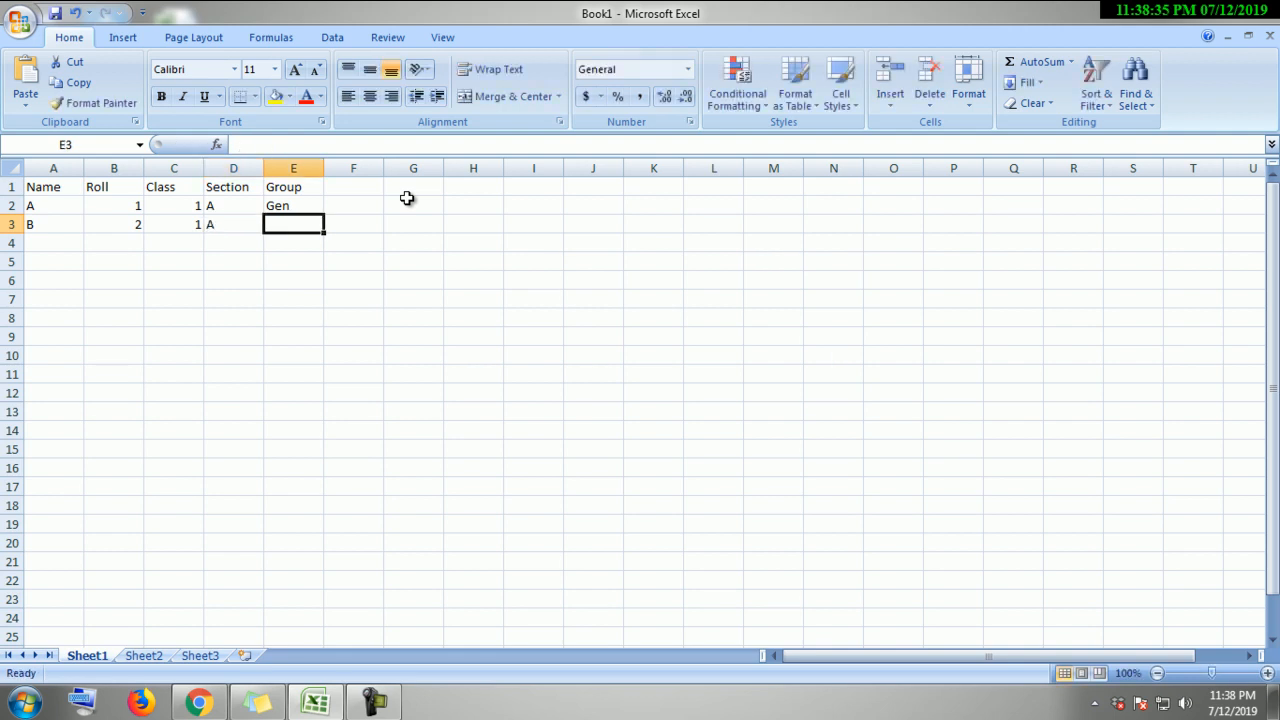
{"action": "type", "text": "Ge"}
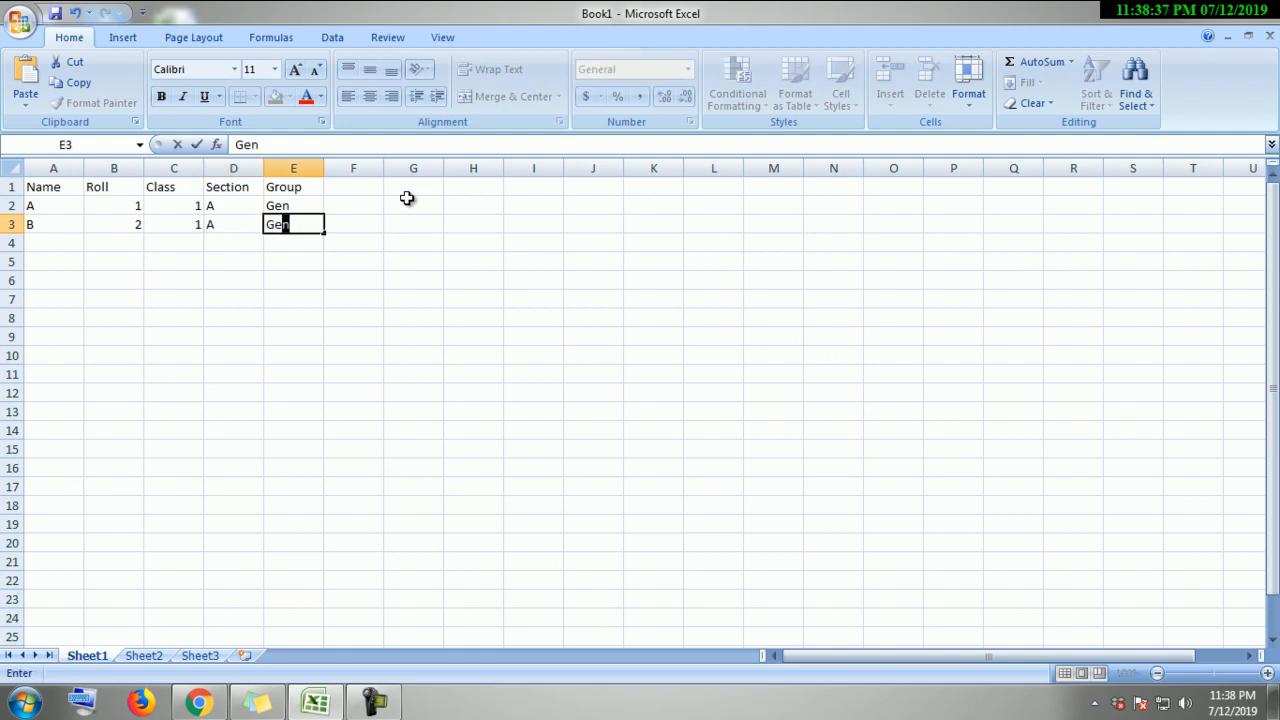
{"action": "key", "text": "Return"}
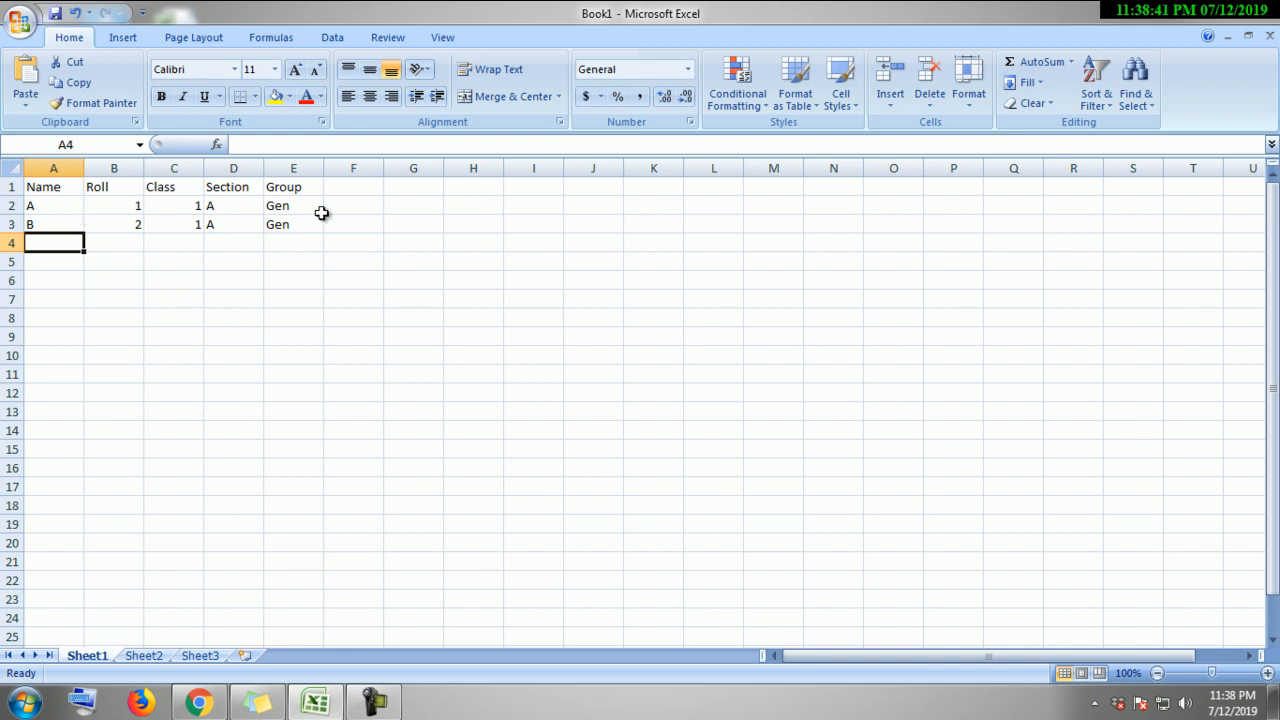
{"action": "left_click", "coordinate": [378, 333]}
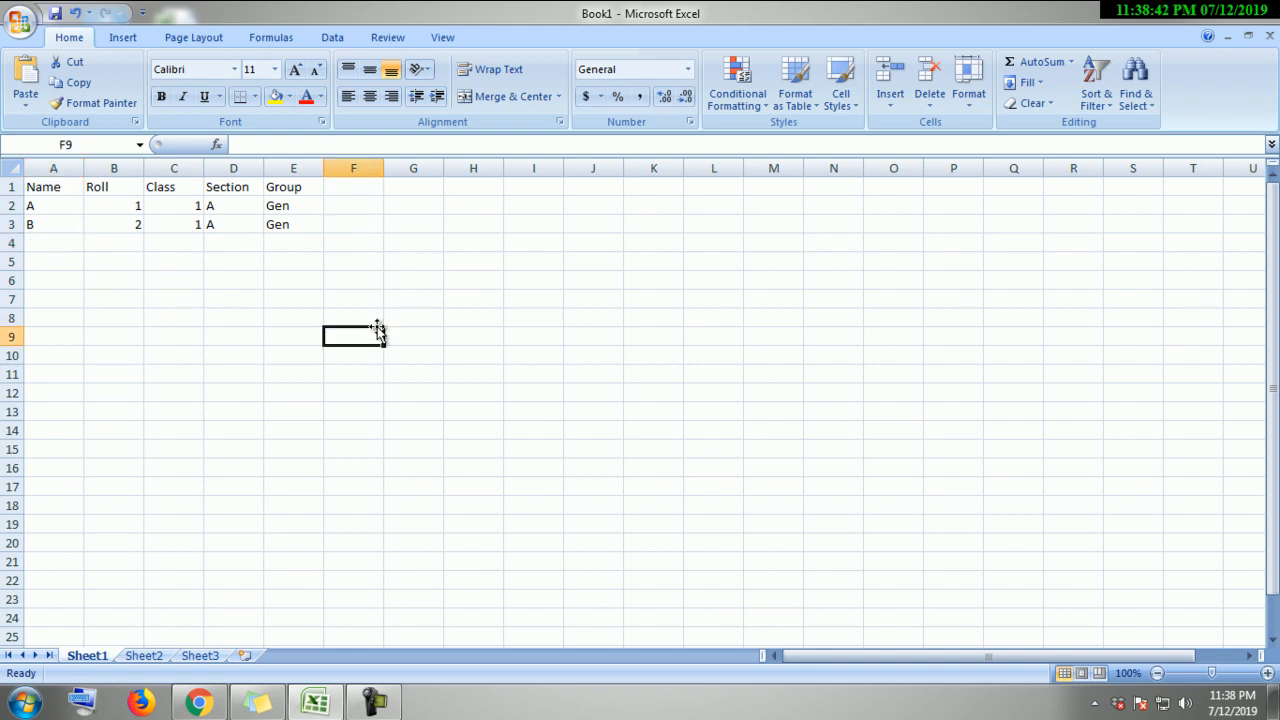
{"action": "left_click", "coordinate": [54, 193]}
{"action": "left_click", "coordinate": [178, 245]}
{"action": "left_click", "coordinate": [405, 283]}
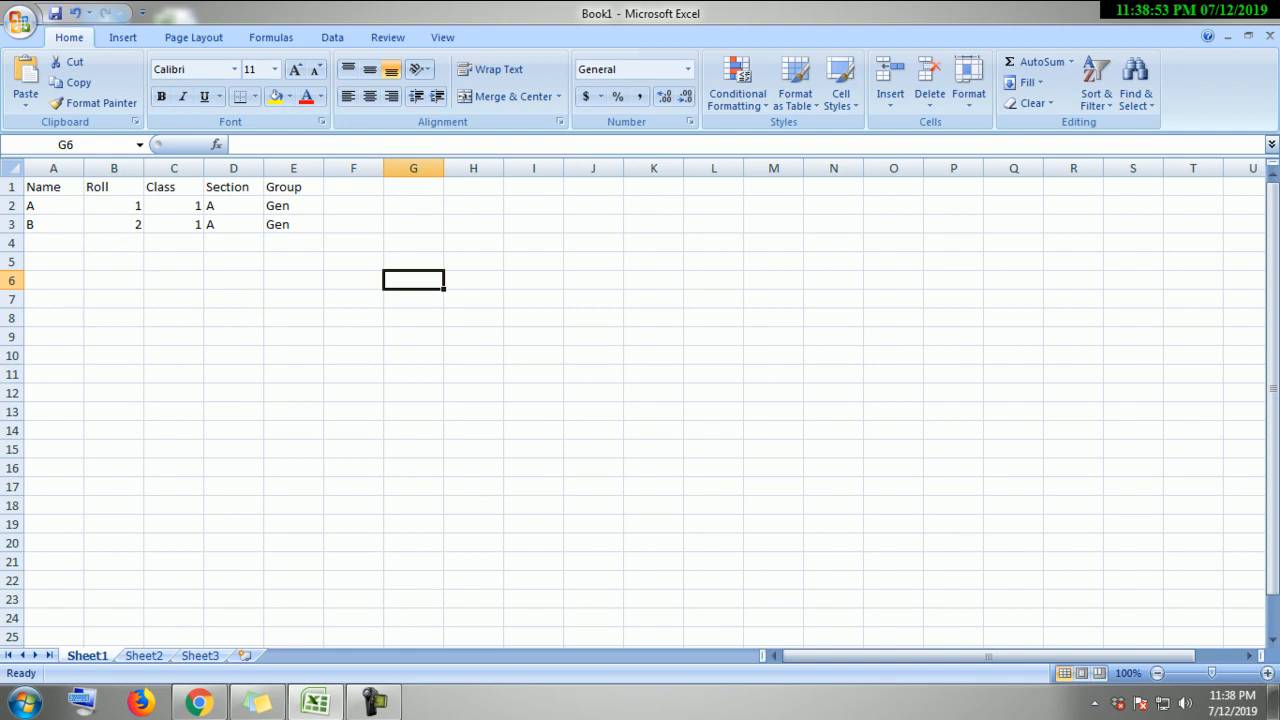
{"action": "left_click", "coordinate": [60, 190]}
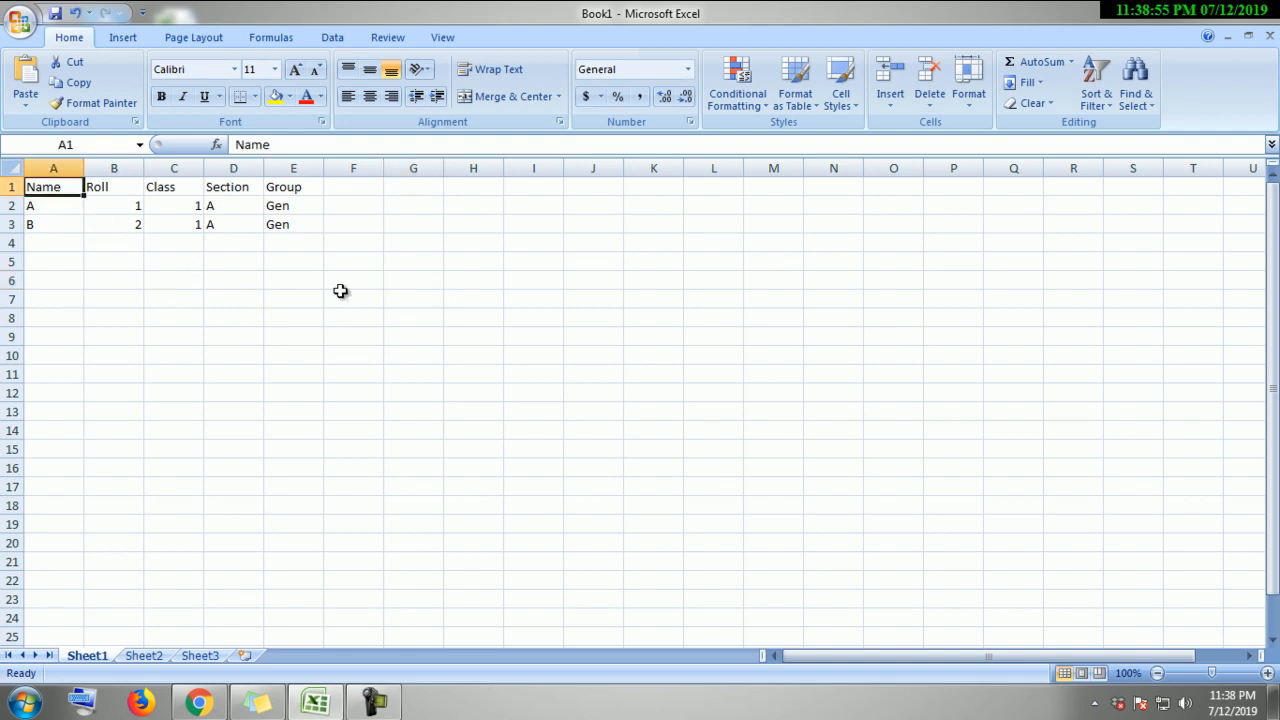
{"action": "key", "text": "Right"}
{"action": "key", "text": "Right"}
{"action": "key", "text": "Left"}
{"action": "key", "text": "Right"}
{"action": "key", "text": "Down"}
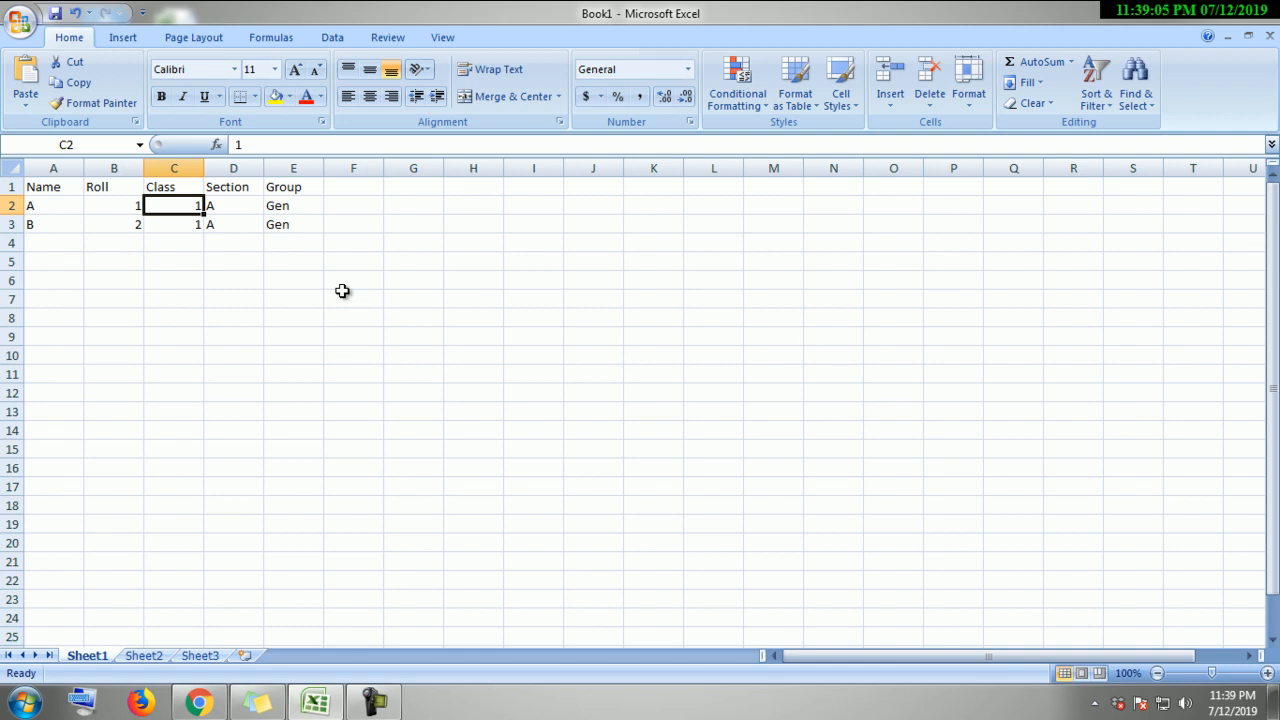
{"action": "left_click", "coordinate": [57, 188]}
{"action": "left_click", "coordinate": [112, 187]}
{"action": "left_click", "coordinate": [175, 181]}
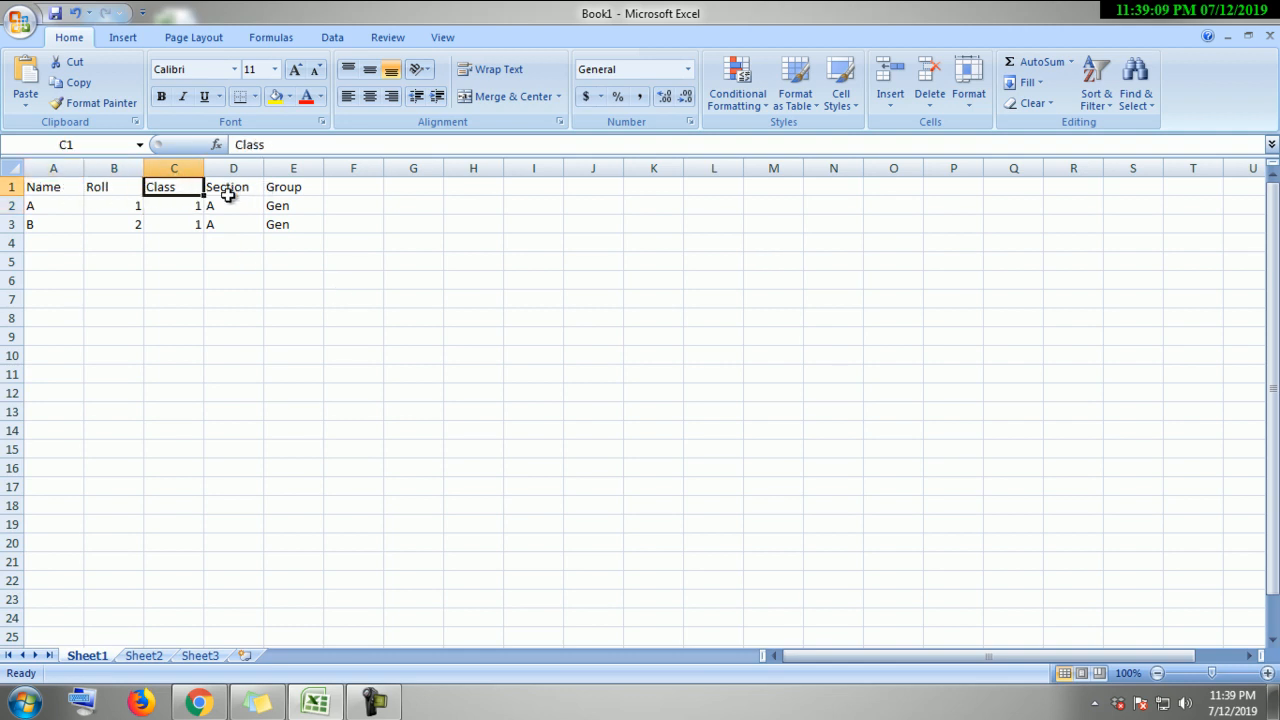
{"action": "left_click", "coordinate": [63, 187]}
{"action": "left_click", "coordinate": [294, 186]}
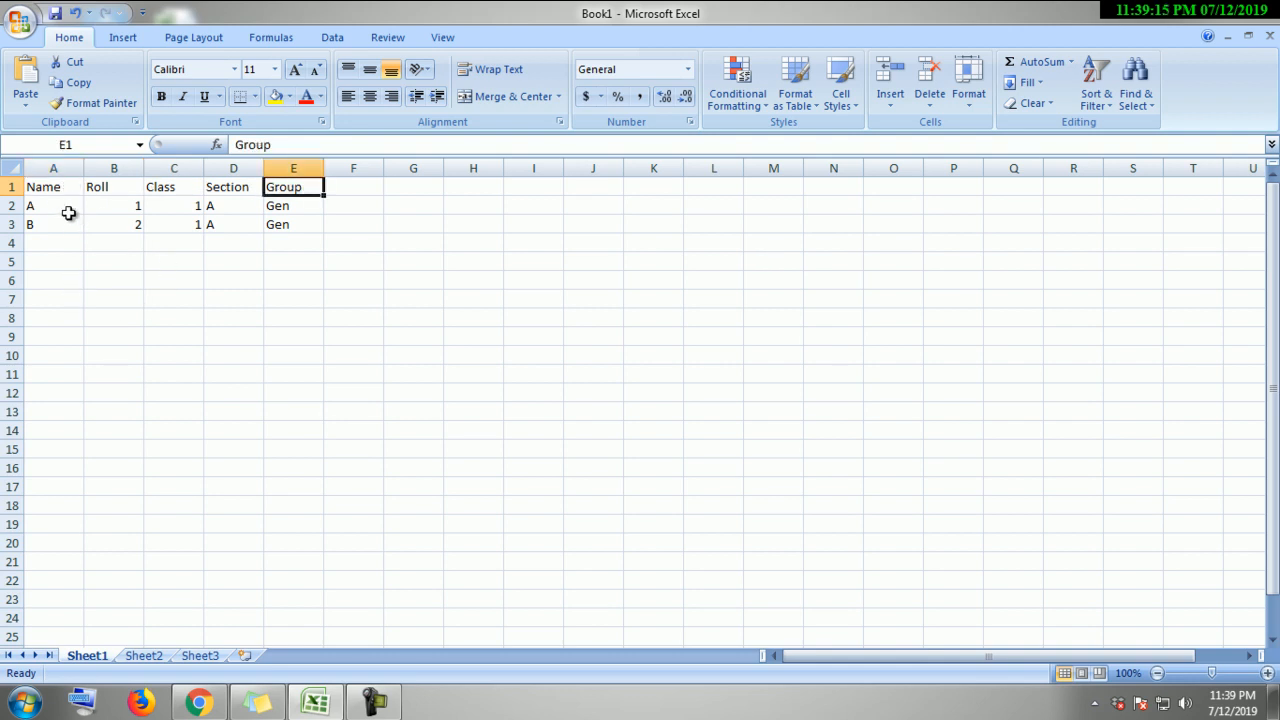
{"action": "left_click_drag", "start_coordinate": [46, 190], "coordinate": [290, 187]}
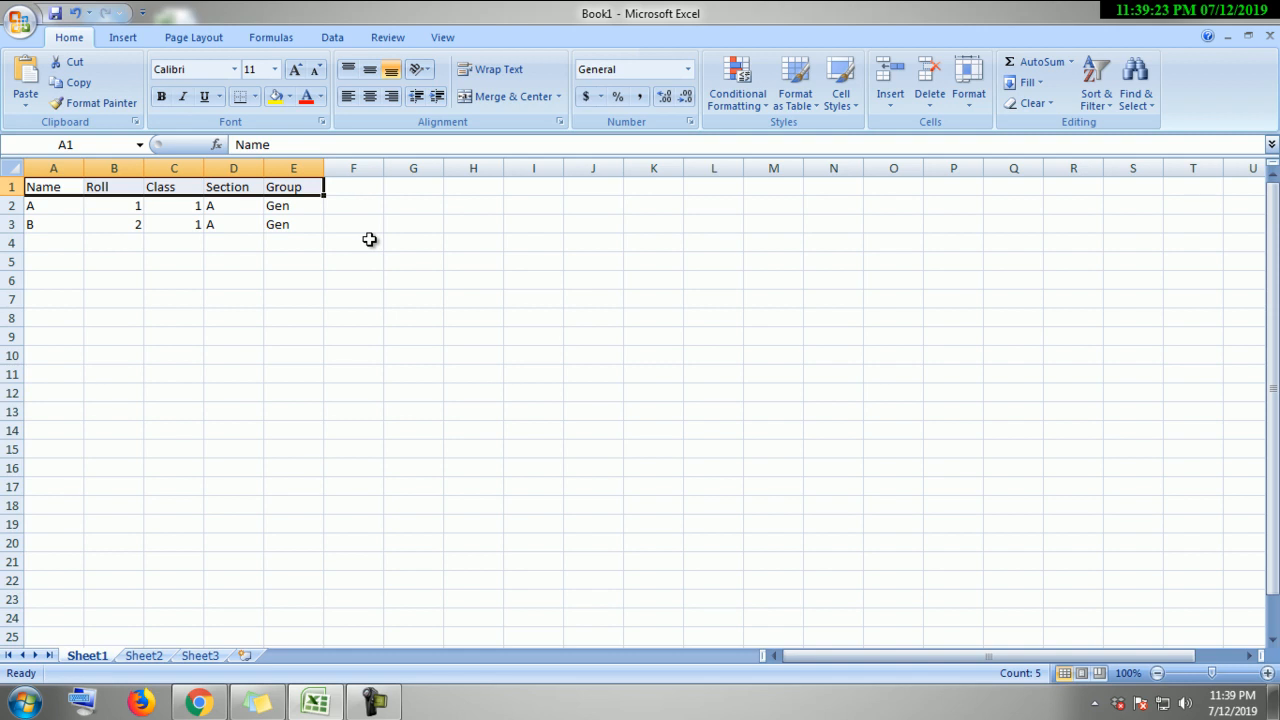
{"action": "left_click", "coordinate": [332, 303]}
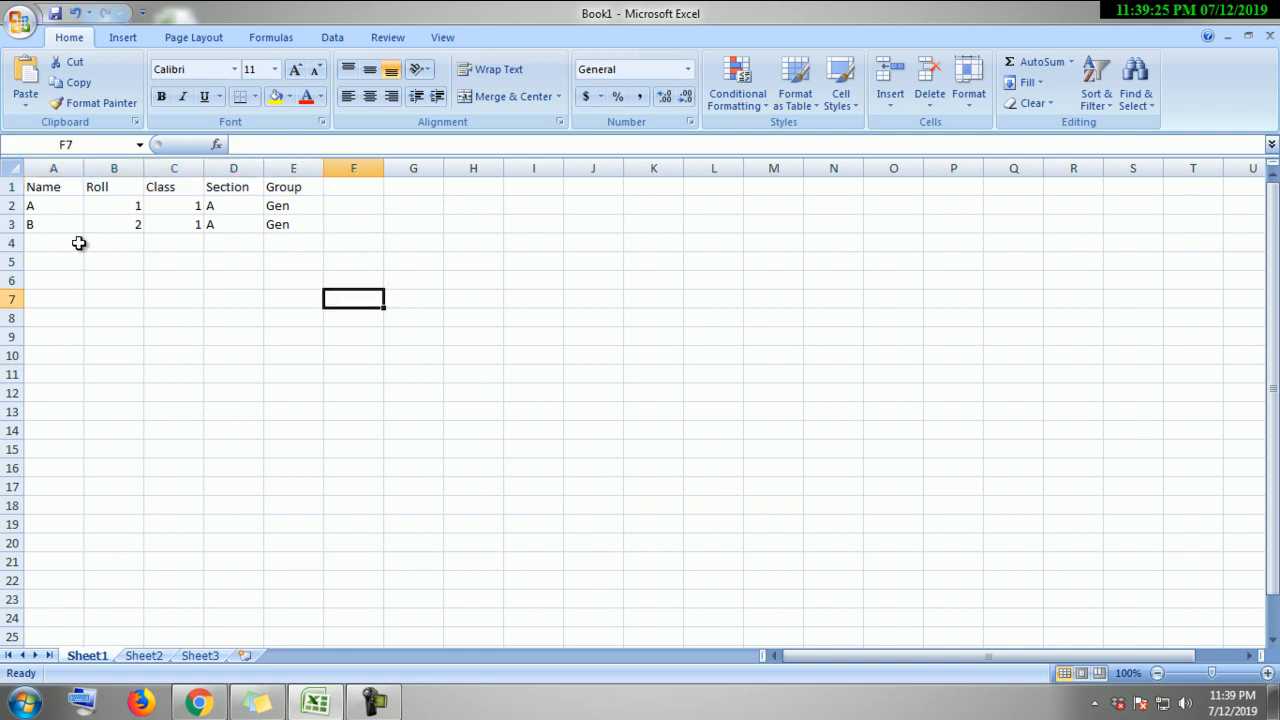
{"action": "left_click_drag", "start_coordinate": [71, 191], "coordinate": [300, 189]}
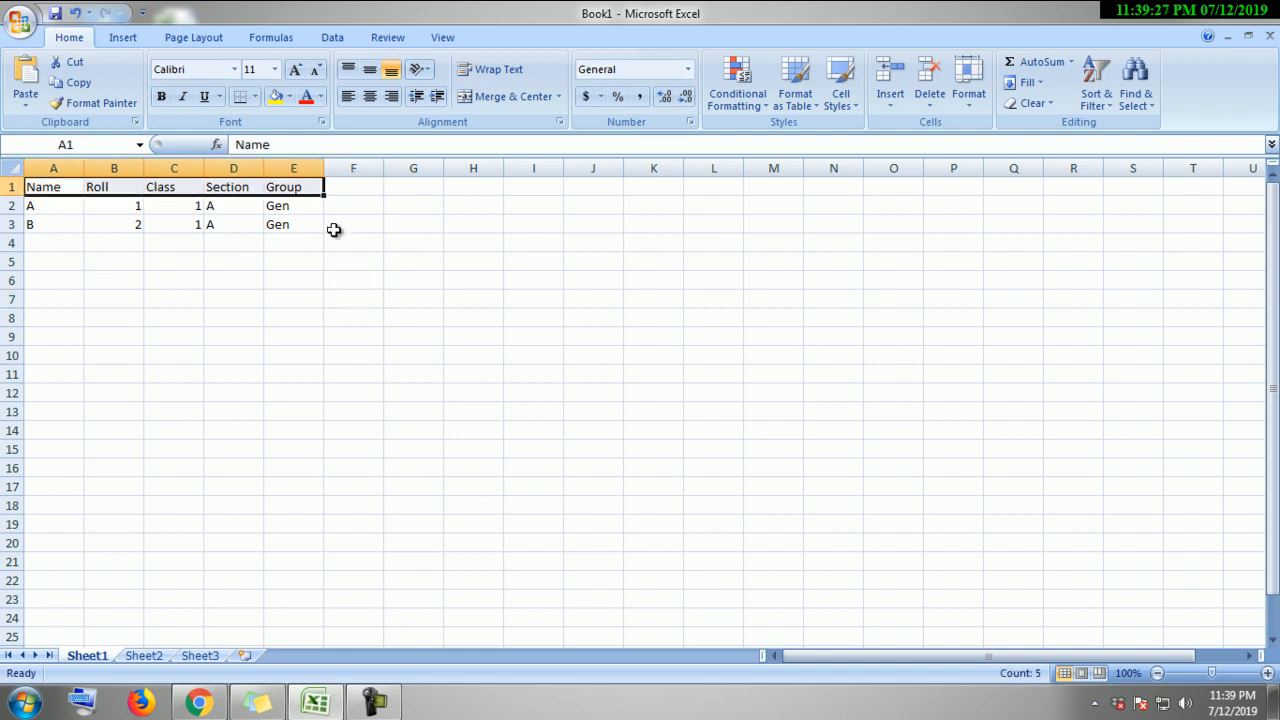
{"action": "left_click", "coordinate": [340, 224]}
{"action": "left_click", "coordinate": [48, 191]}
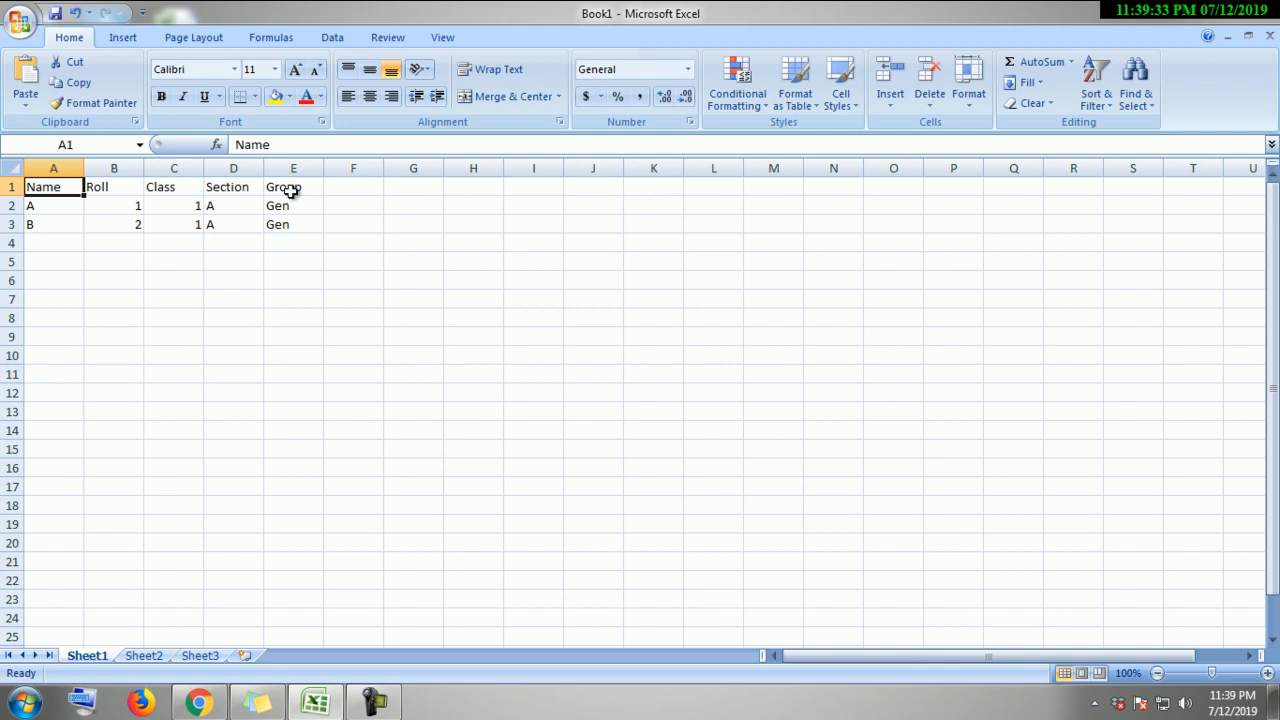
{"action": "left_click", "coordinate": [293, 189], "text": "shift"}
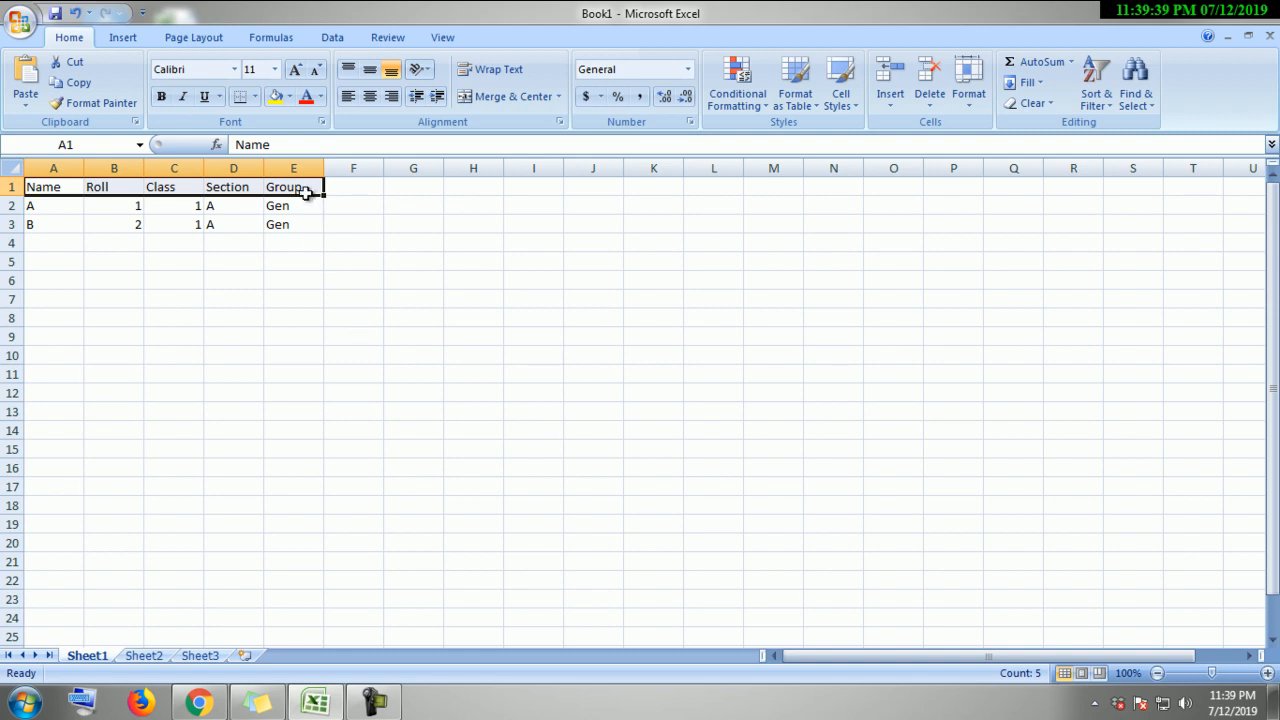
{"action": "left_click", "coordinate": [356, 276]}
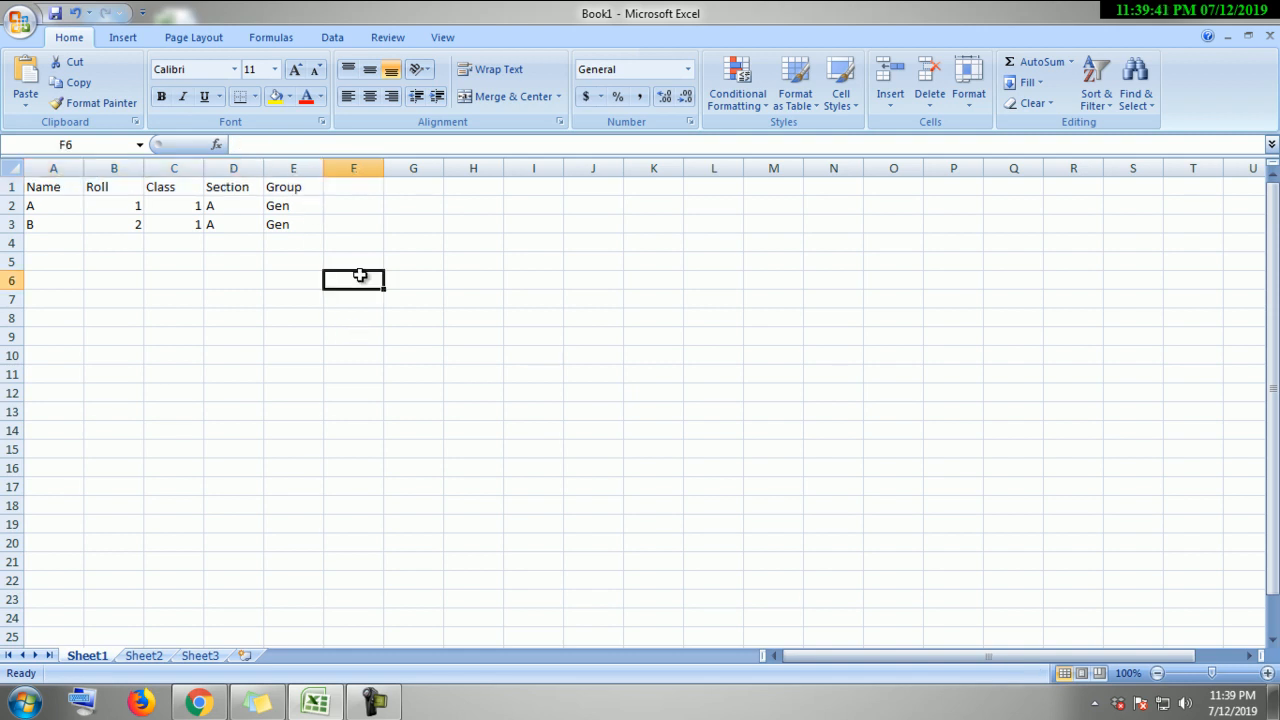
{"action": "left_click", "coordinate": [467, 190]}
{"action": "left_click_drag", "start_coordinate": [51, 188], "coordinate": [285, 187]}
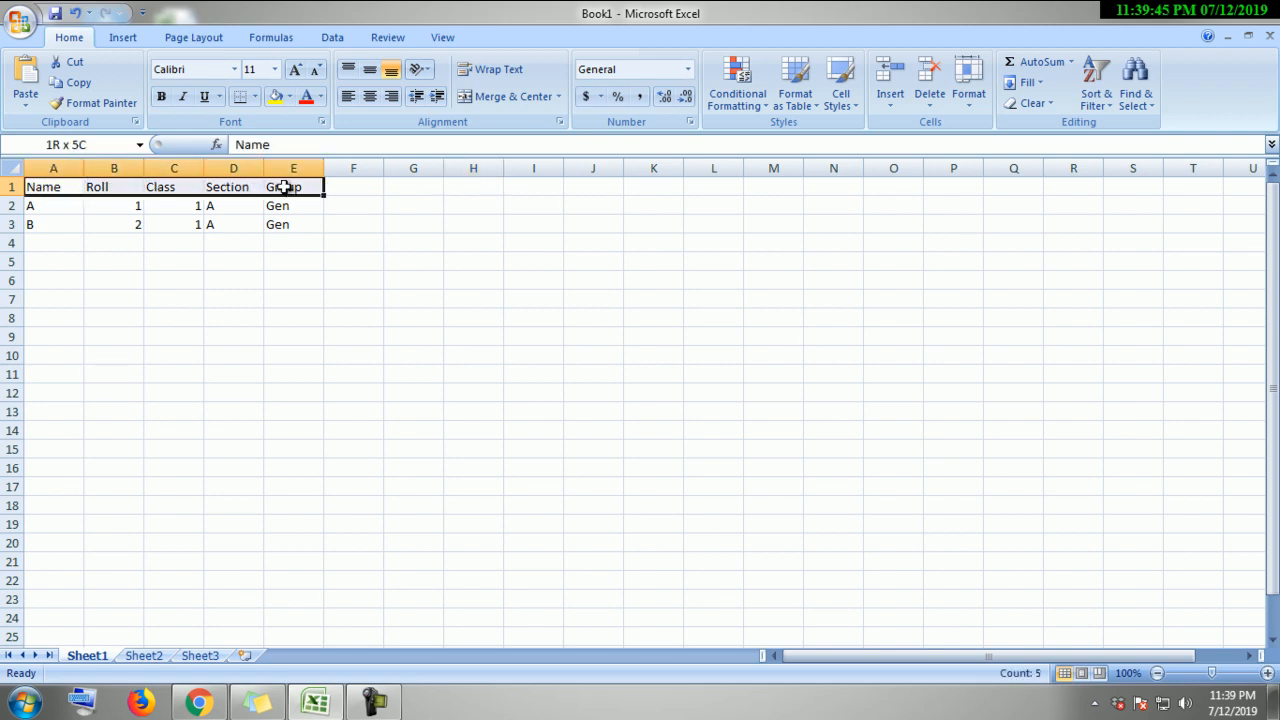
{"action": "key", "text": "ctrl+c"}
{"action": "left_click", "coordinate": [426, 191]}
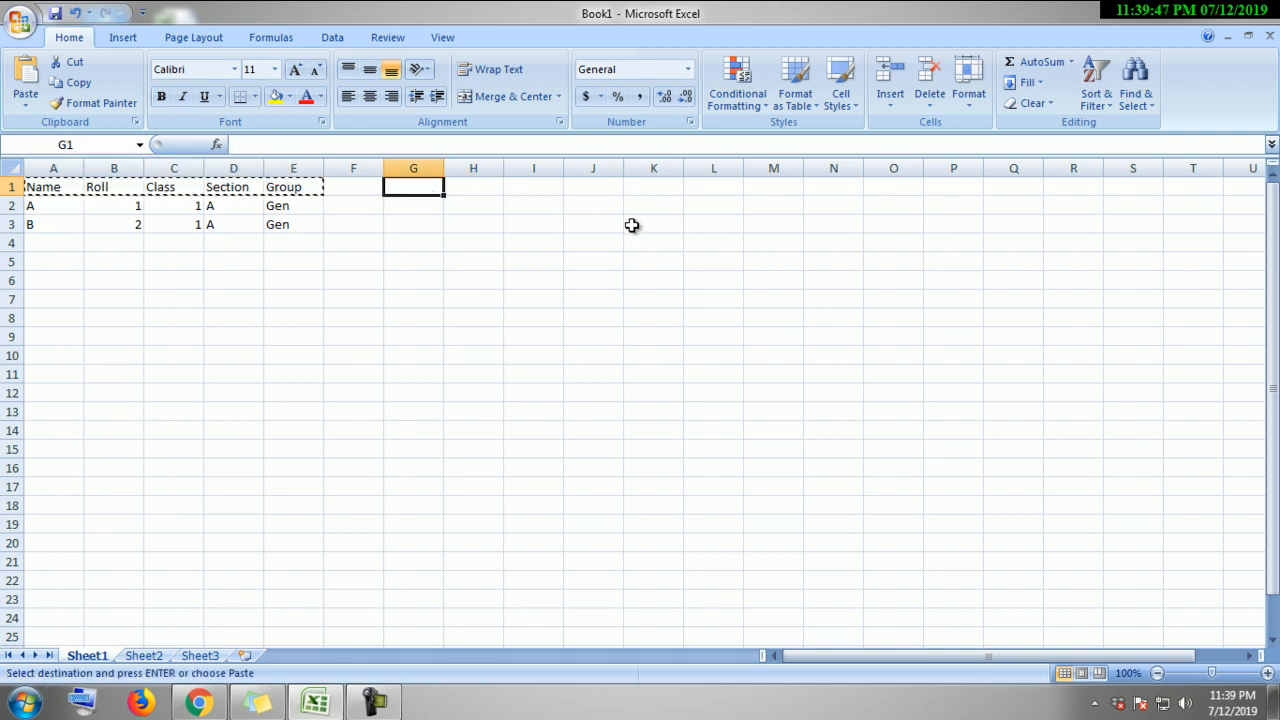
{"action": "key", "text": "ctrl+v"}
{"action": "left_click", "coordinate": [551, 321]}
{"action": "double_click", "coordinate": [350, 191]}
{"action": "key", "text": "Return"}
{"action": "key", "text": "Return"}
{"action": "key", "text": "Return"}
{"action": "left_click", "coordinate": [391, 189]}
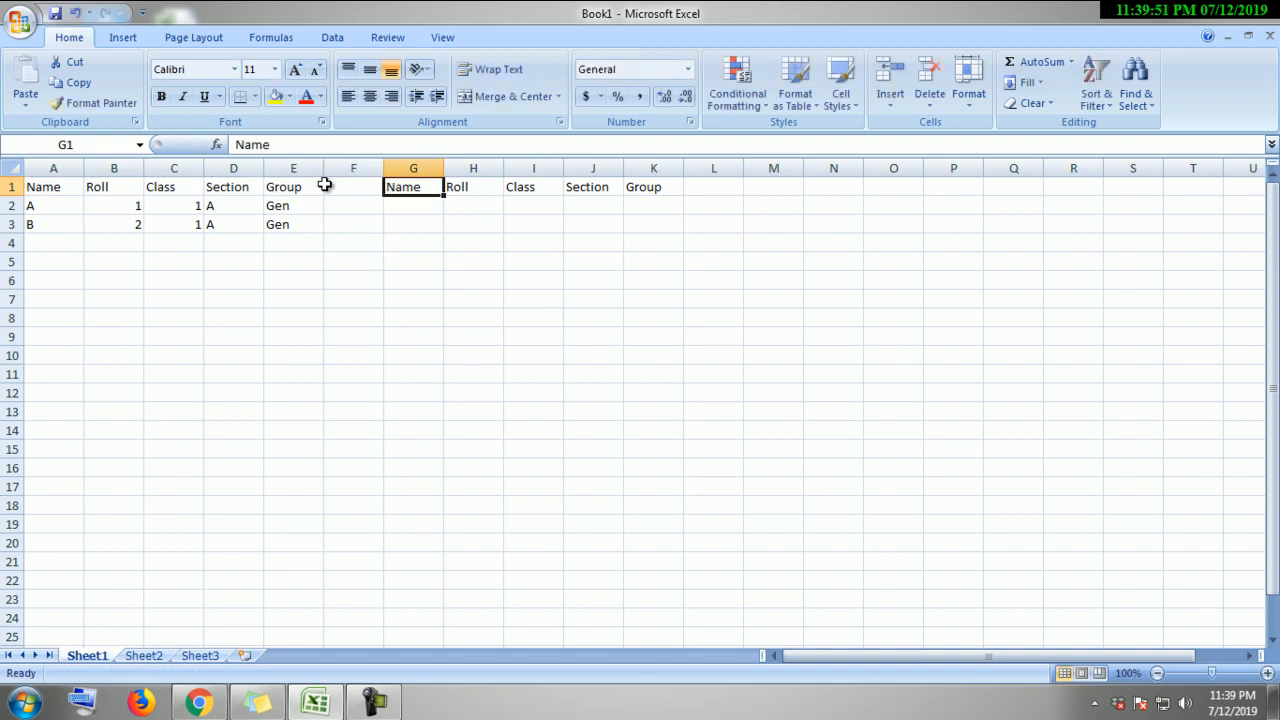
{"action": "left_click_drag", "start_coordinate": [414, 191], "coordinate": [650, 188]}
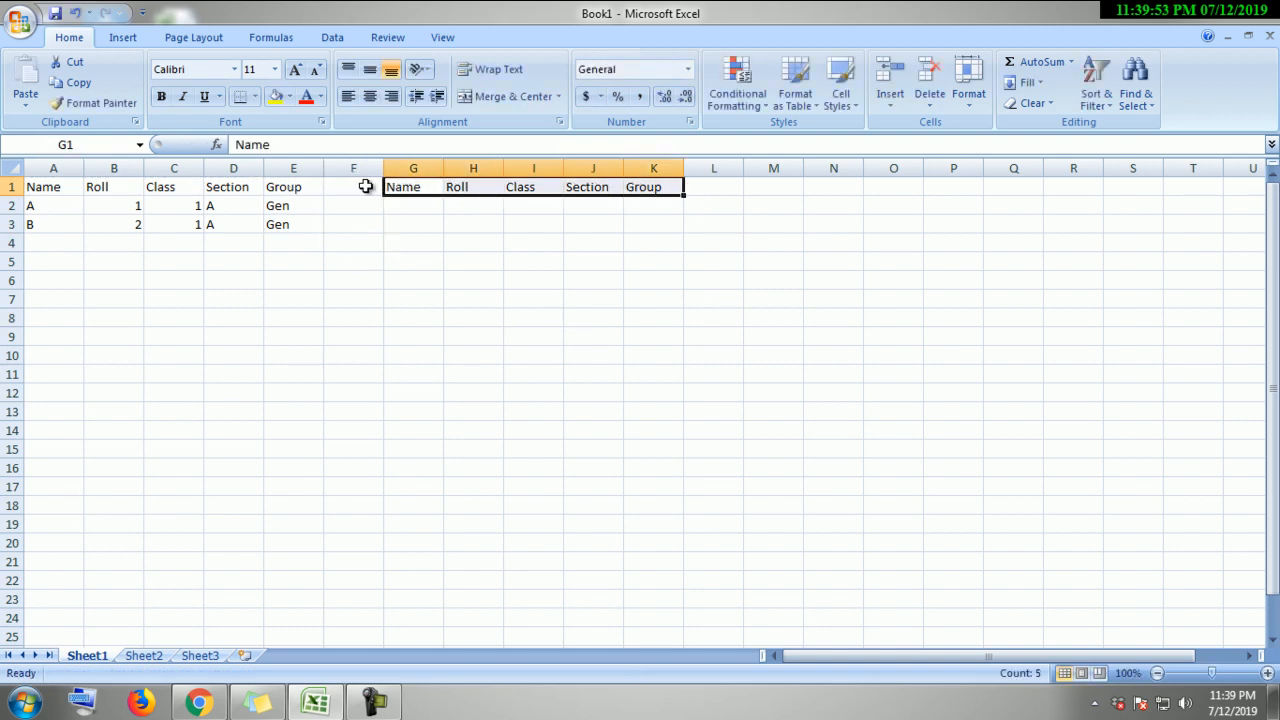
{"action": "left_click_drag", "start_coordinate": [300, 189], "coordinate": [30, 189]}
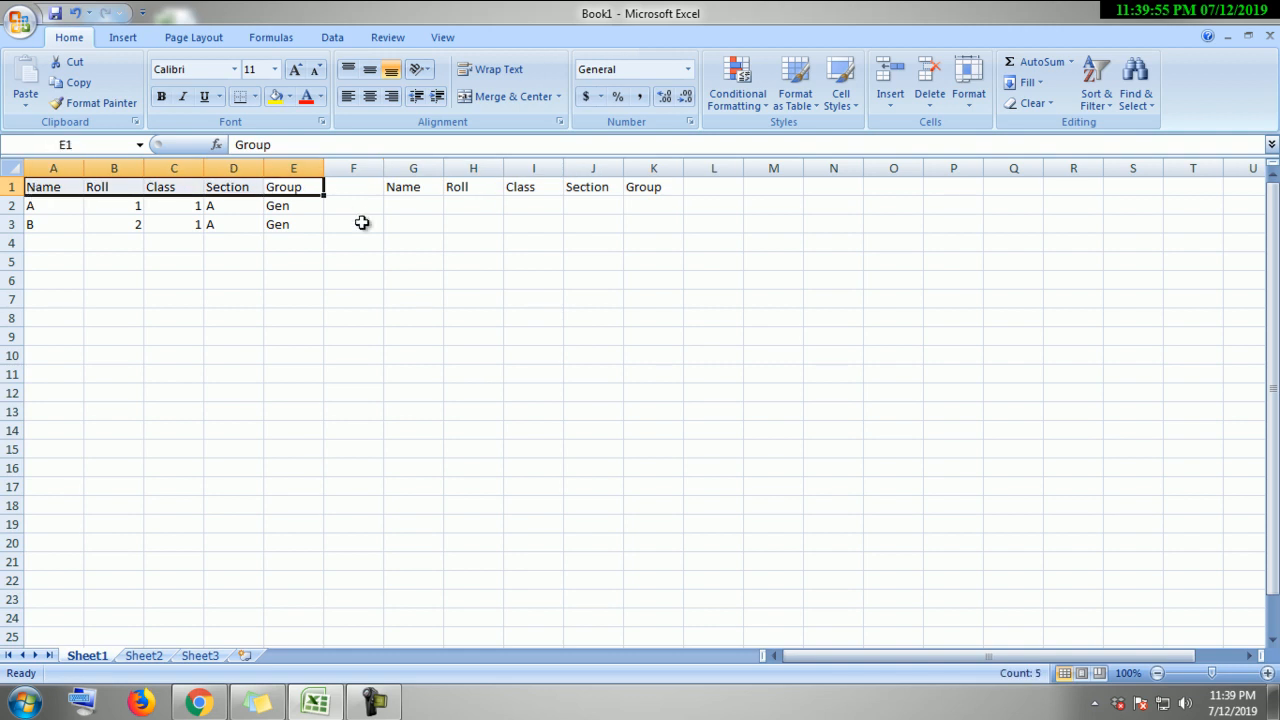
{"action": "left_click", "coordinate": [468, 259]}
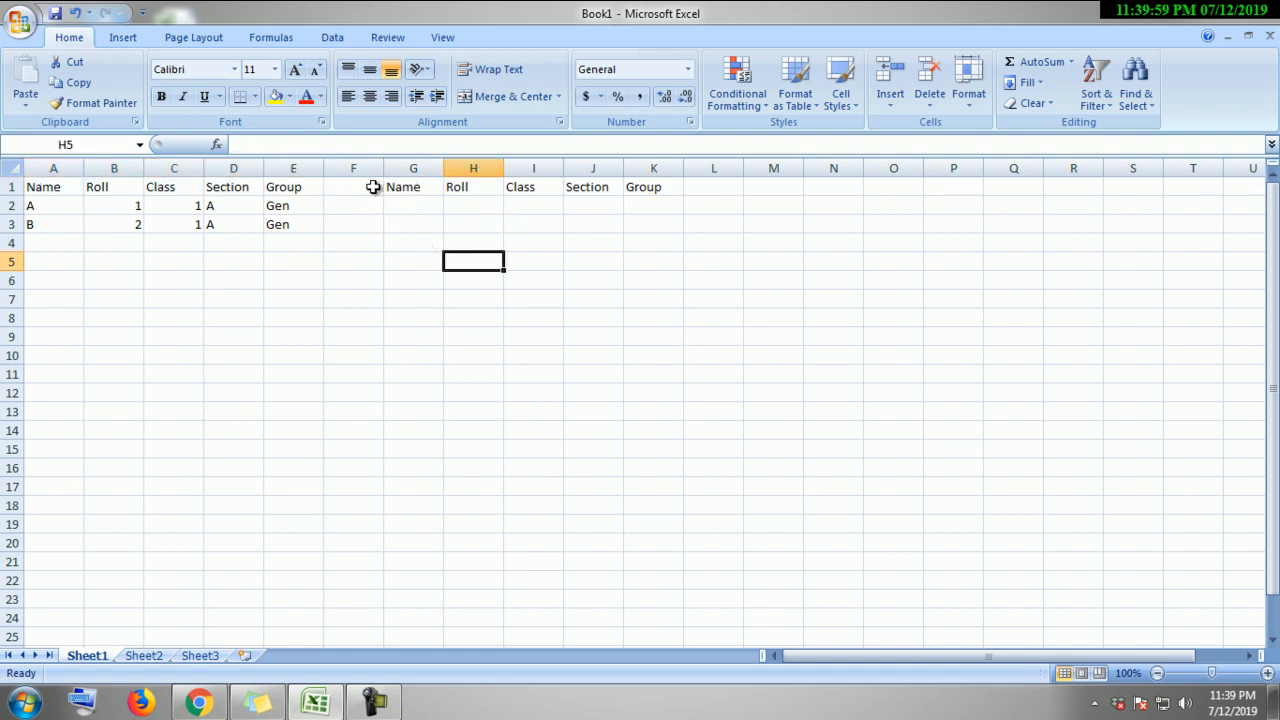
{"action": "left_click_drag", "start_coordinate": [74, 187], "coordinate": [280, 188]}
{"action": "left_click", "coordinate": [421, 187]}
{"action": "left_click_drag", "start_coordinate": [421, 187], "coordinate": [634, 189]}
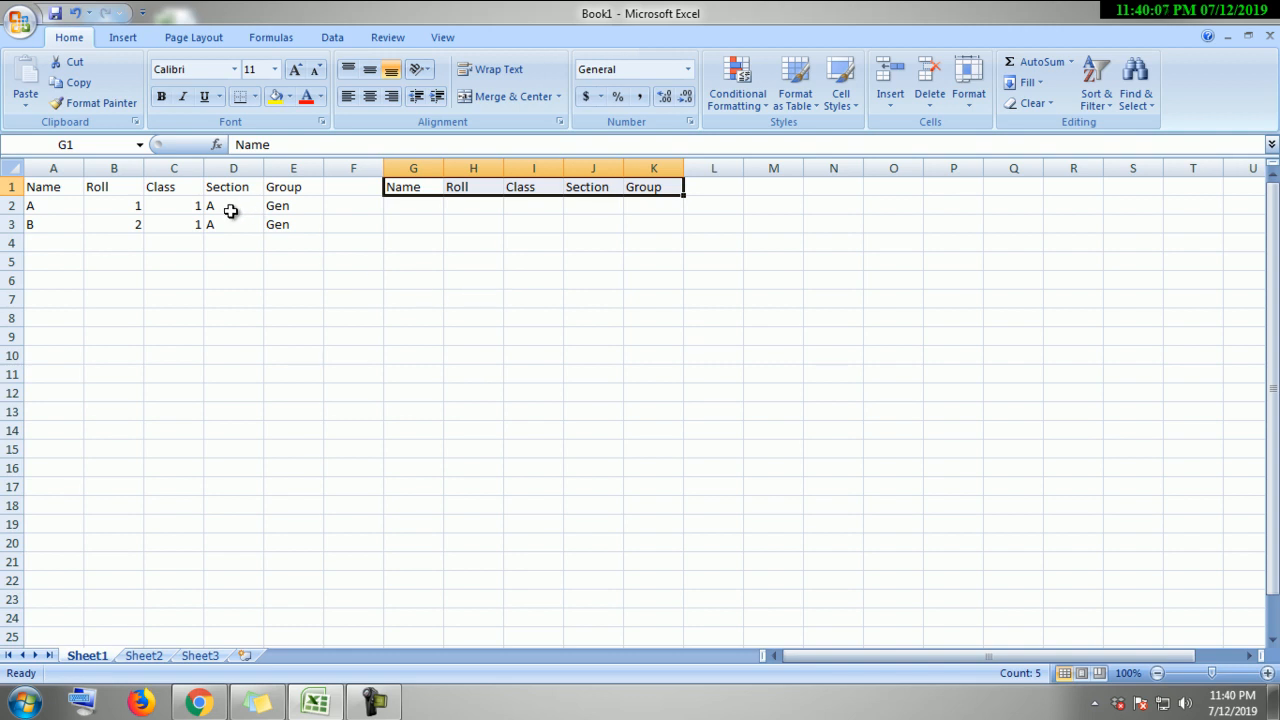
{"action": "left_click", "coordinate": [364, 297]}
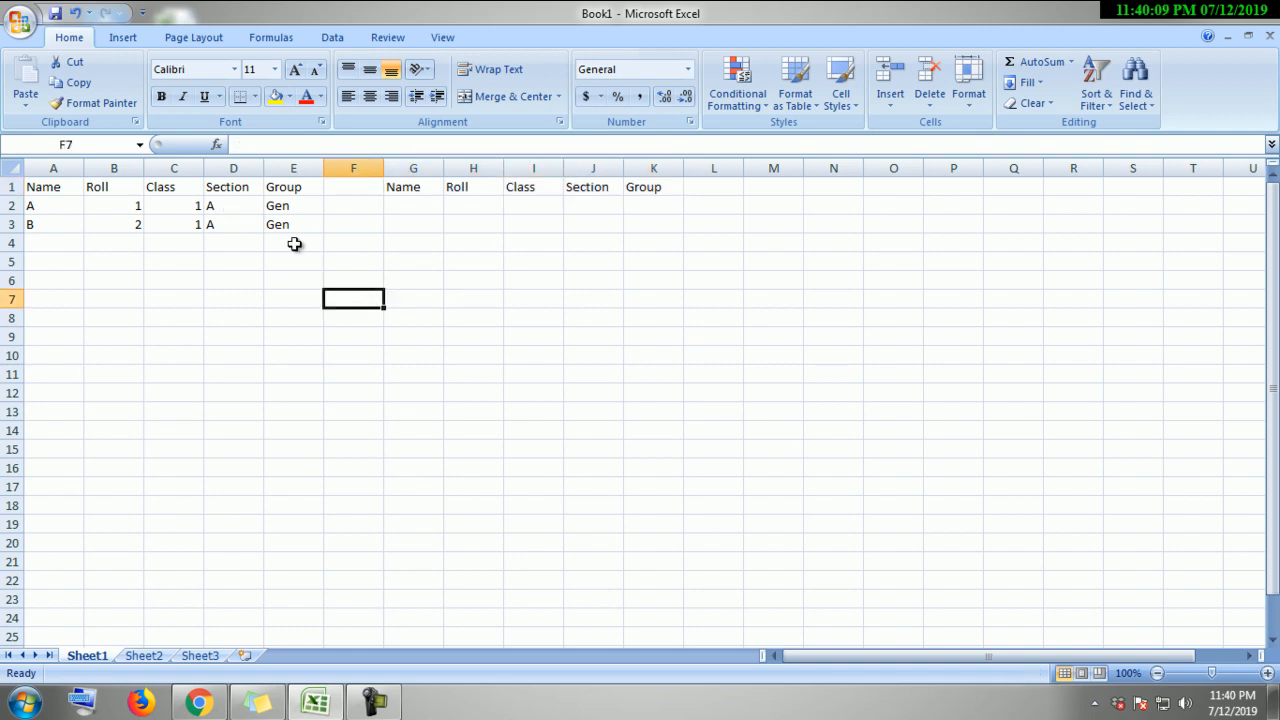
{"action": "left_click", "coordinate": [76, 192]}
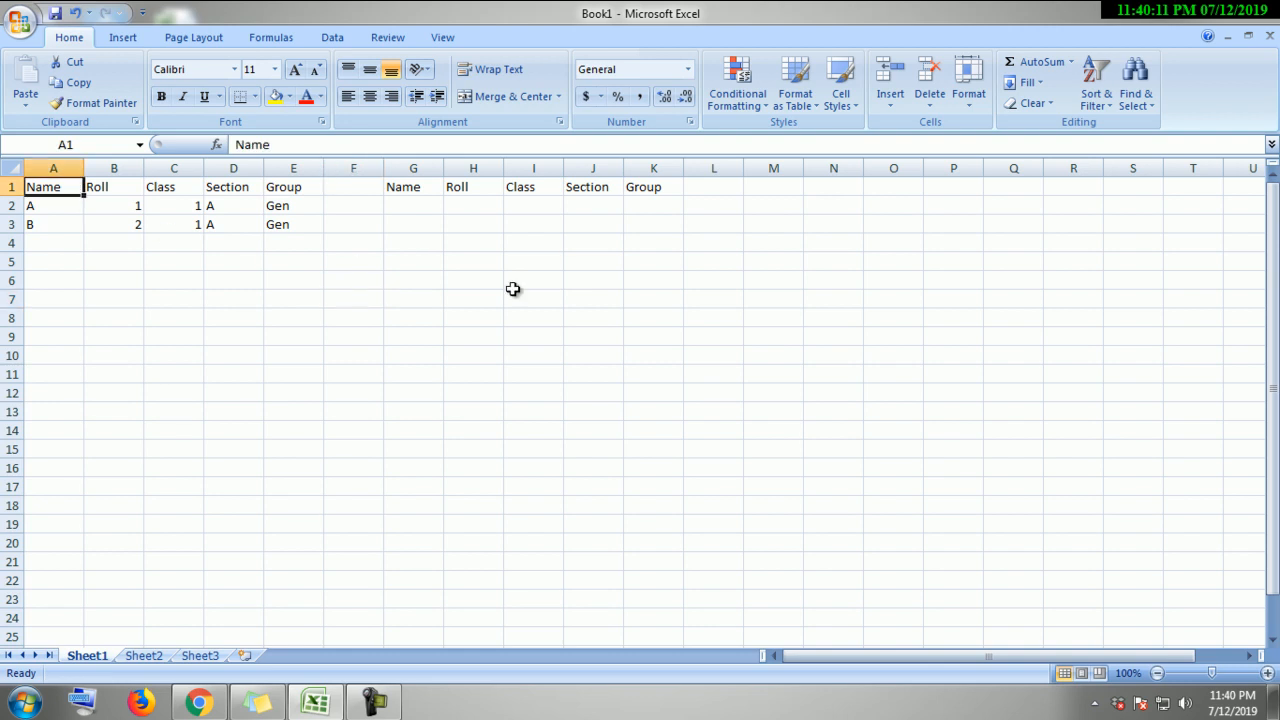
{"action": "left_click", "coordinate": [657, 190], "text": "shift"}
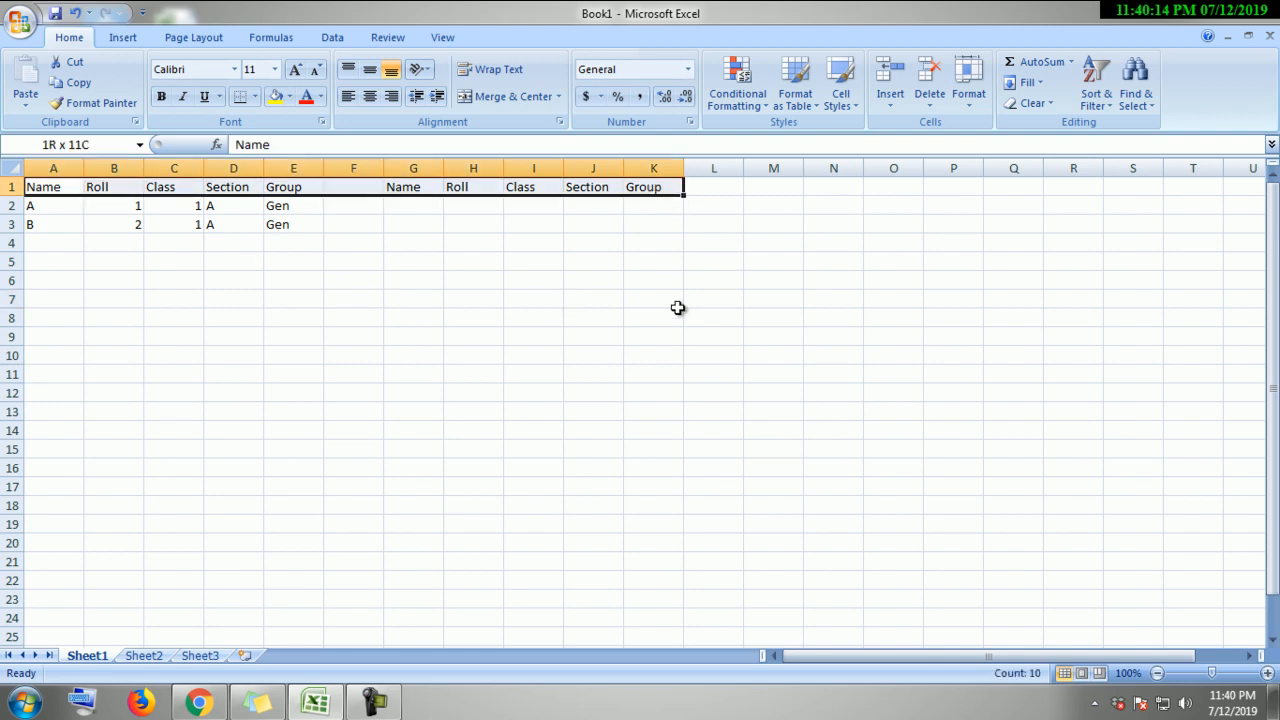
{"action": "left_click", "coordinate": [362, 241]}
{"action": "left_click_drag", "start_coordinate": [45, 190], "coordinate": [280, 189]}
{"action": "left_click", "coordinate": [420, 250]}
{"action": "left_click", "coordinate": [413, 190]}
{"action": "left_click_drag", "start_coordinate": [413, 190], "coordinate": [645, 186]}
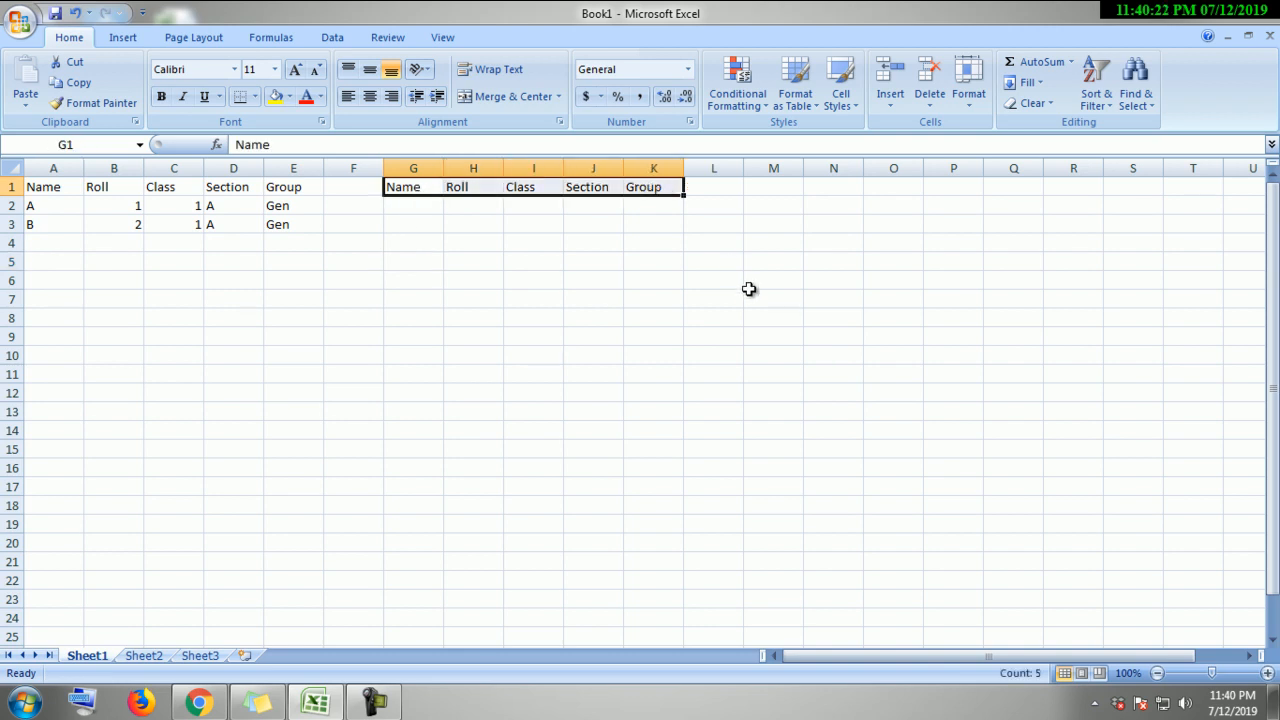
Step: Color the headings in A1:E1 and G1:K1 red
{"action": "left_click", "coordinate": [699, 300]}
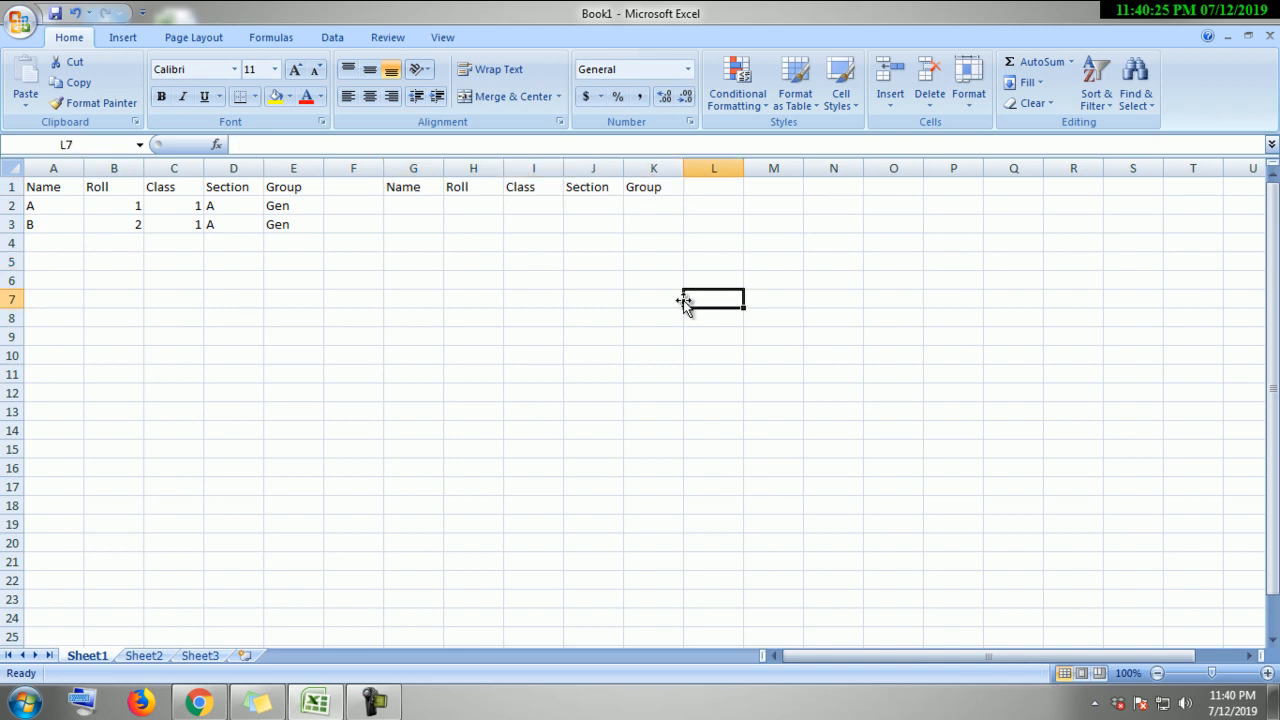
{"action": "left_click", "coordinate": [458, 373]}
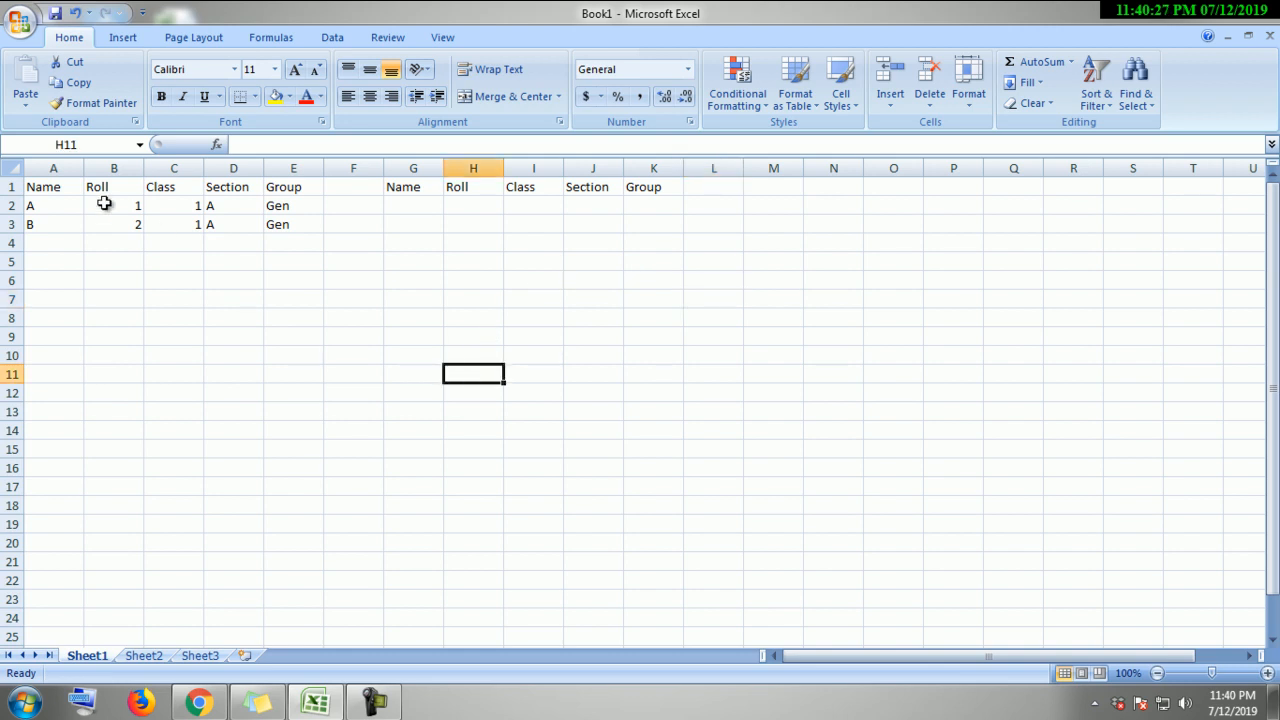
{"action": "left_click", "coordinate": [67, 190]}
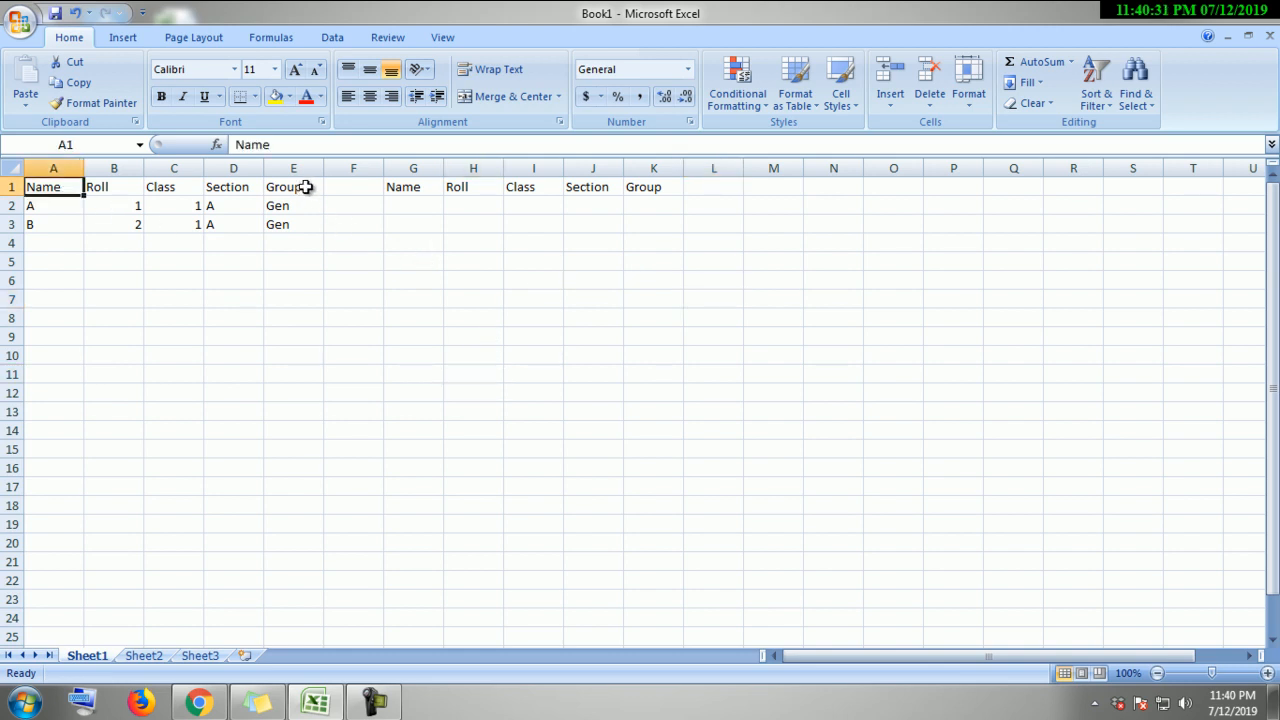
{"action": "left_click_drag", "start_coordinate": [67, 190], "coordinate": [305, 187]}
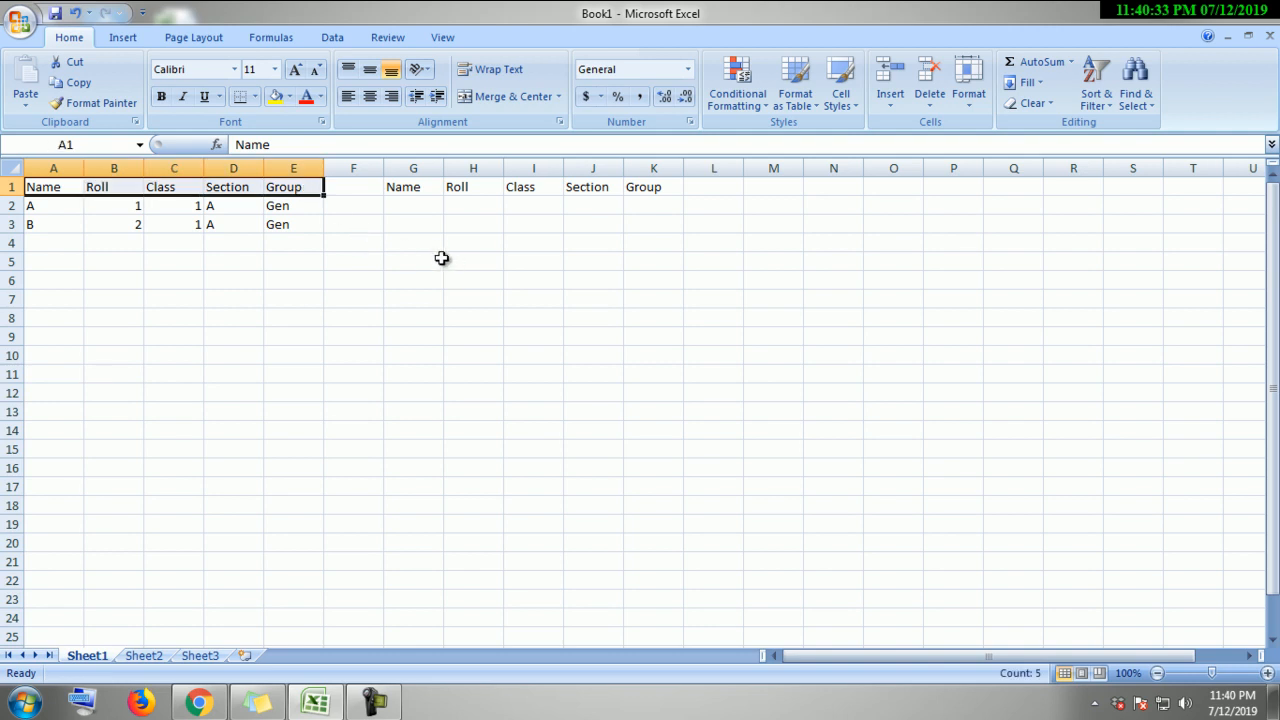
{"action": "left_click", "coordinate": [409, 191]}
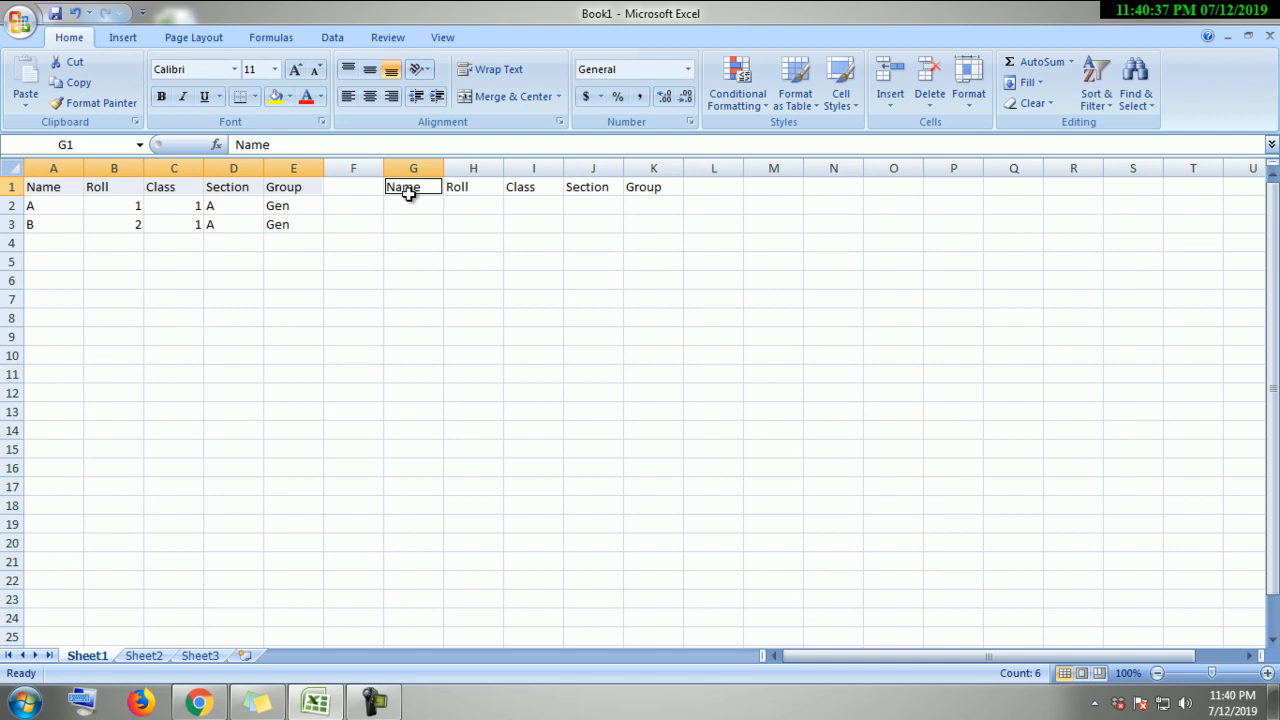
{"action": "left_click", "coordinate": [460, 189]}
{"action": "left_click", "coordinate": [538, 191]}
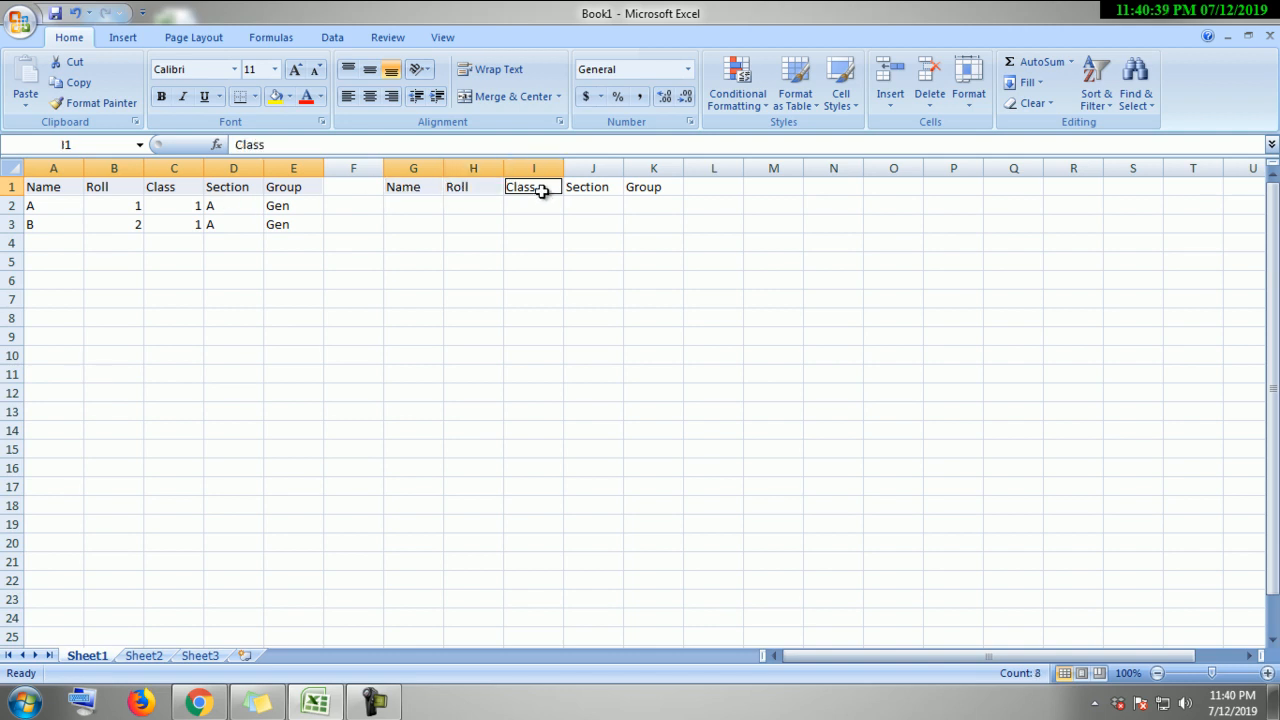
{"action": "left_click", "coordinate": [568, 191]}
{"action": "left_click", "coordinate": [642, 189]}
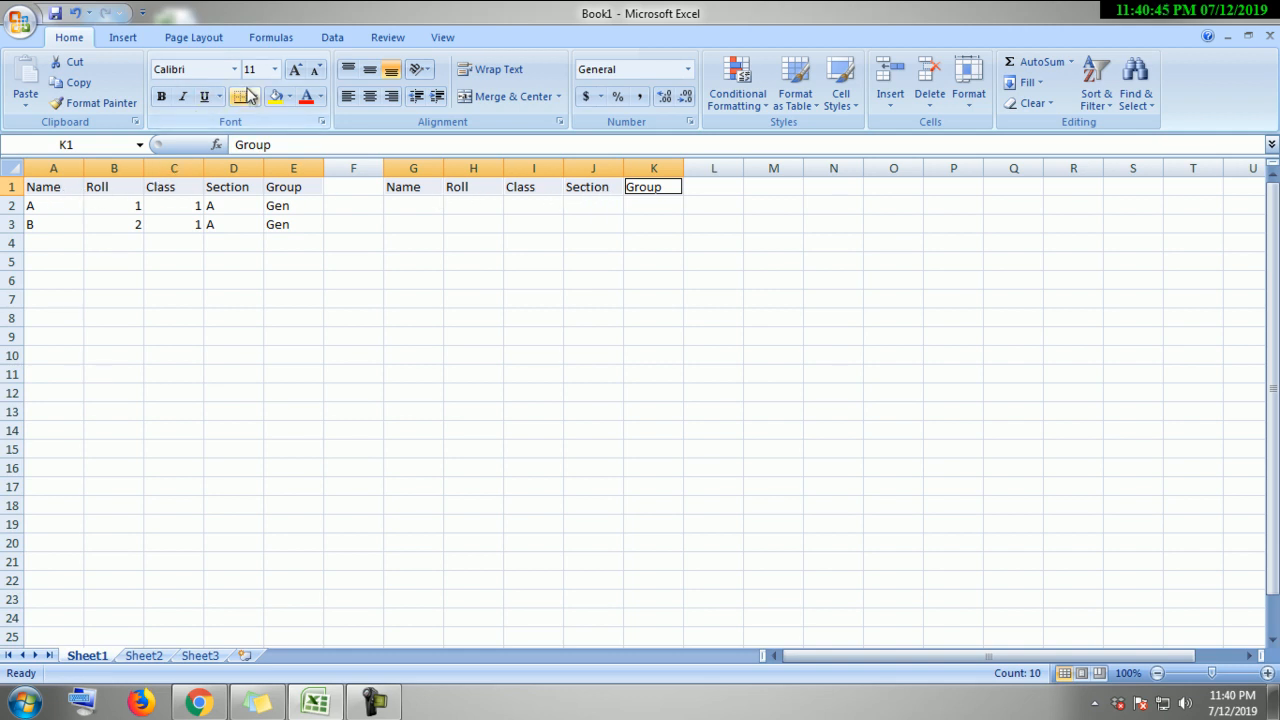
{"action": "left_click", "coordinate": [306, 96]}
{"action": "left_click", "coordinate": [468, 345]}
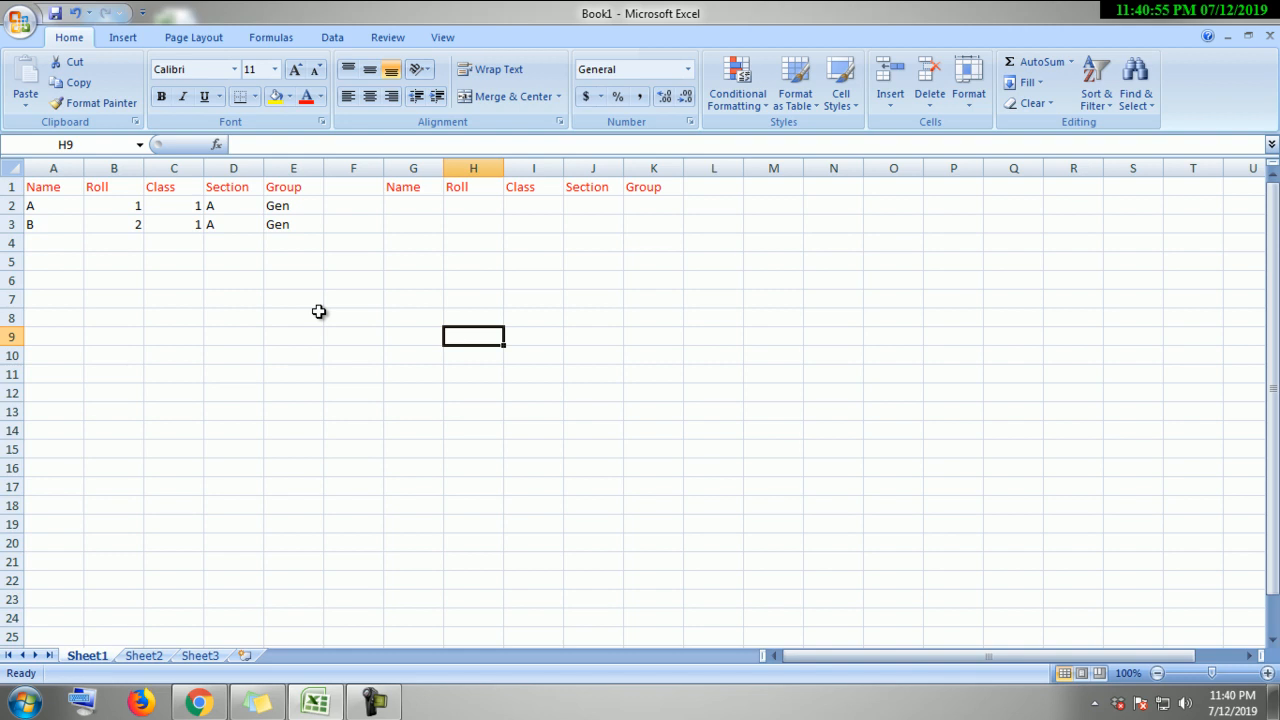
{"action": "key", "text": "ctrl+a"}
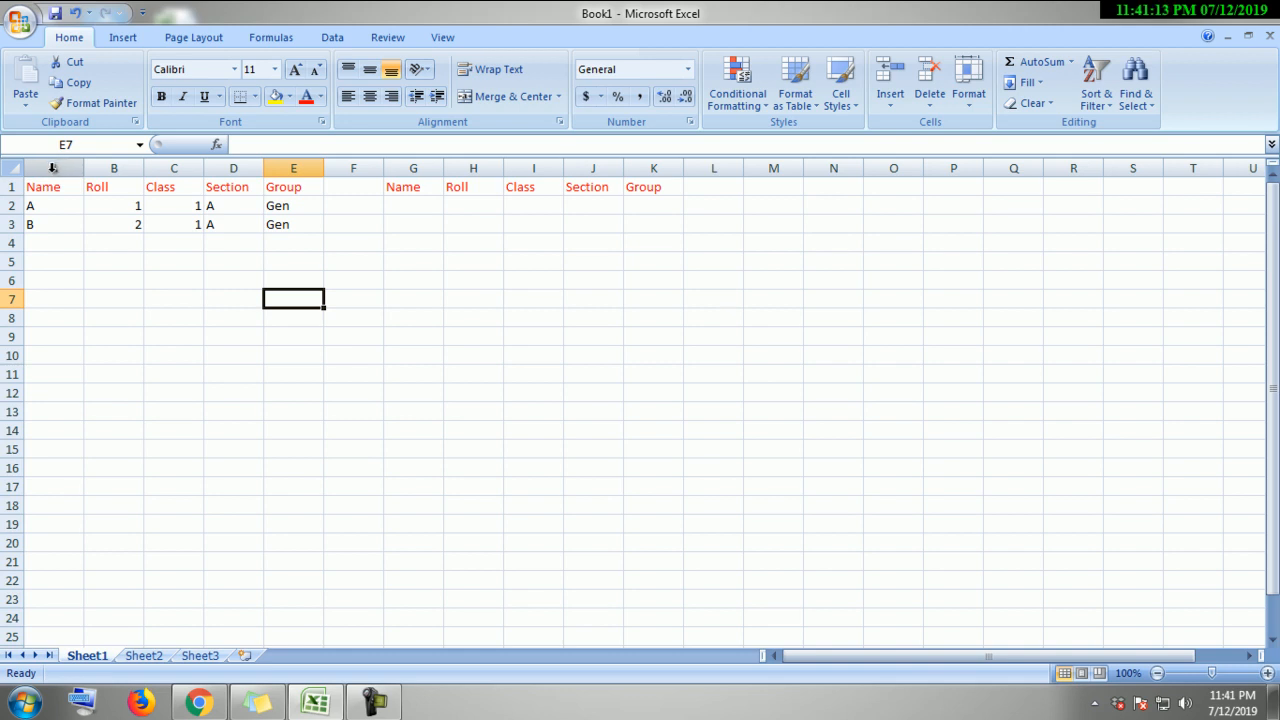
{"action": "left_click", "coordinate": [52, 167]}
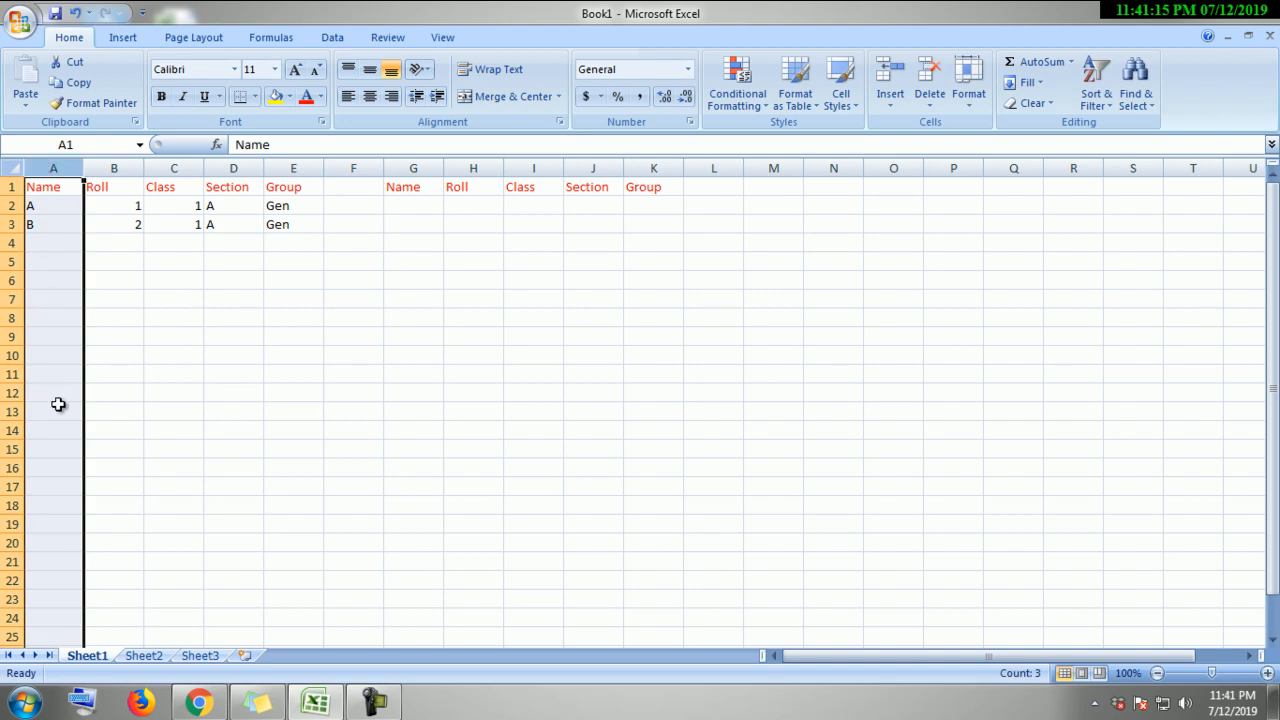
{"action": "left_click", "coordinate": [104, 450]}
{"action": "left_click_drag", "start_coordinate": [69, 183], "coordinate": [69, 226]}
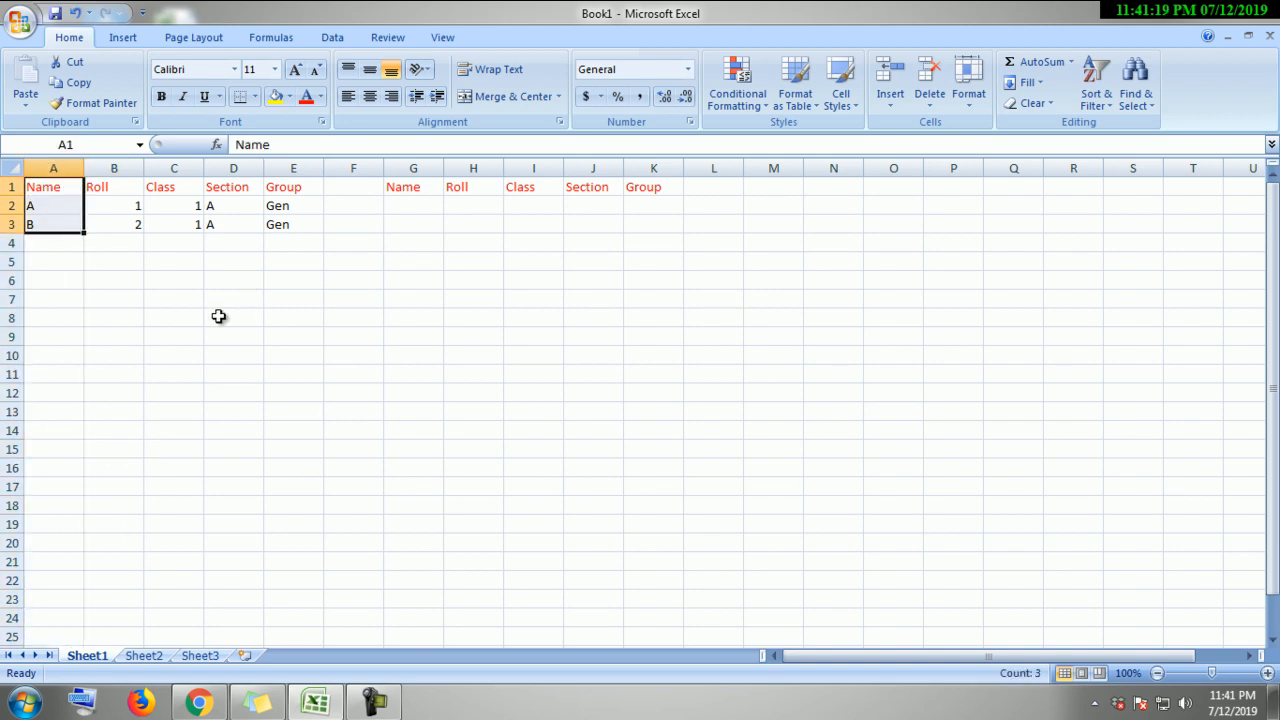
{"action": "left_click", "coordinate": [124, 281]}
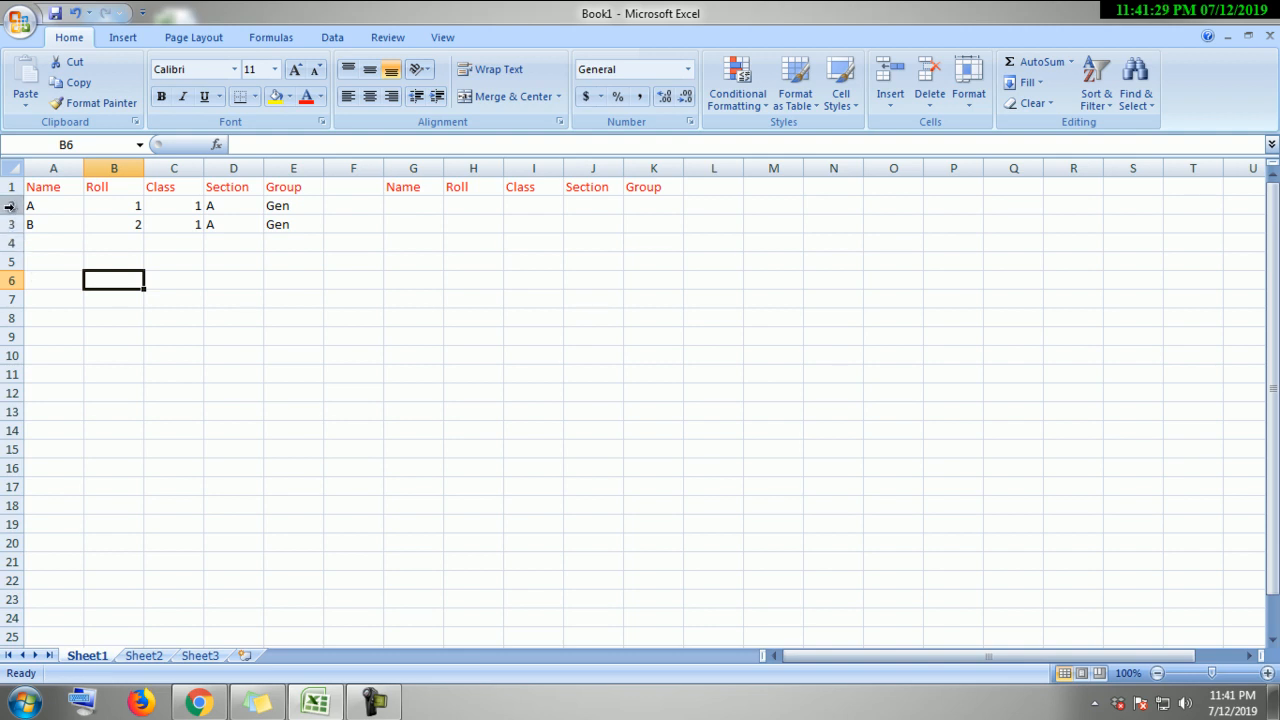
{"action": "left_click", "coordinate": [10, 205]}
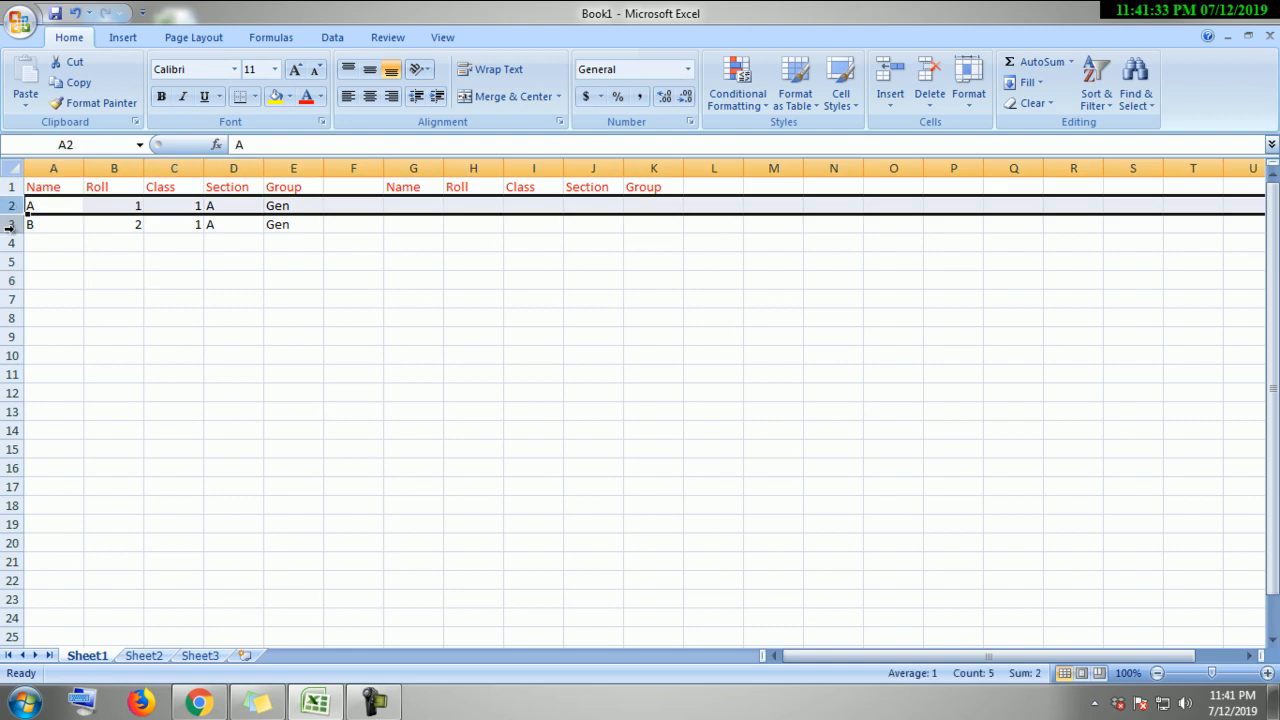
{"action": "left_click", "coordinate": [10, 224]}
{"action": "left_click", "coordinate": [104, 246]}
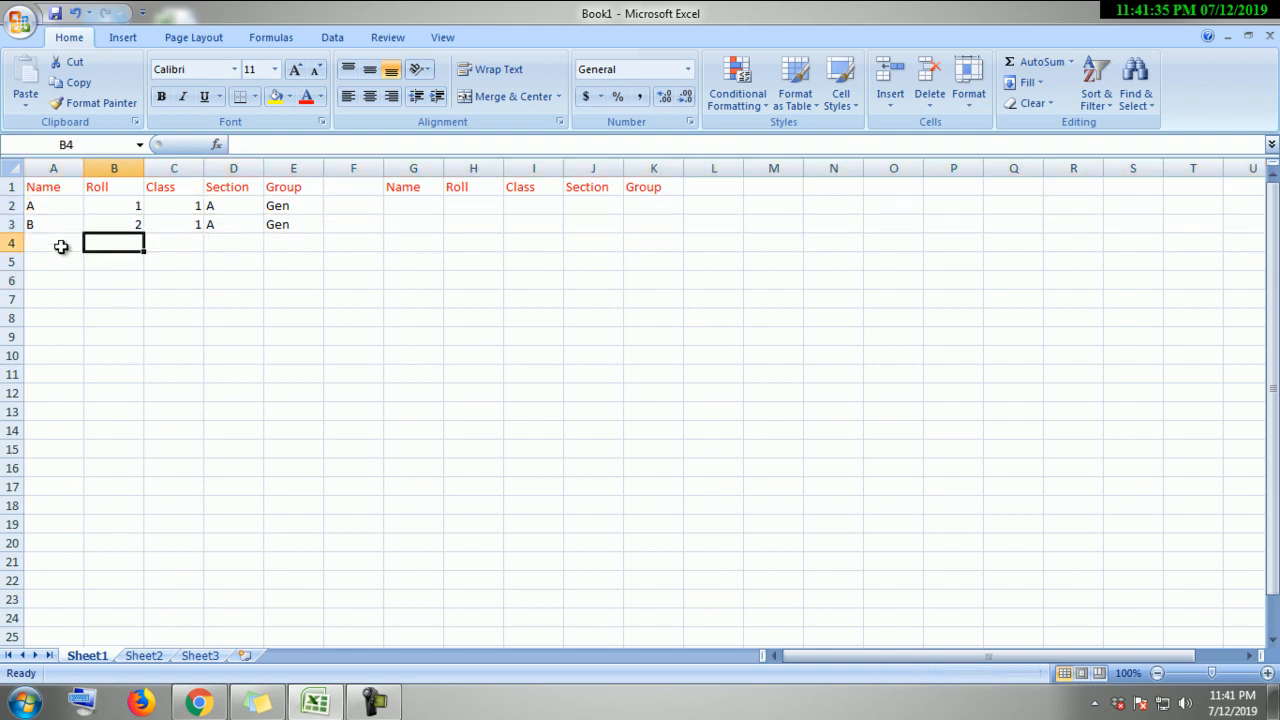
{"action": "left_click_drag", "start_coordinate": [51, 225], "coordinate": [275, 228]}
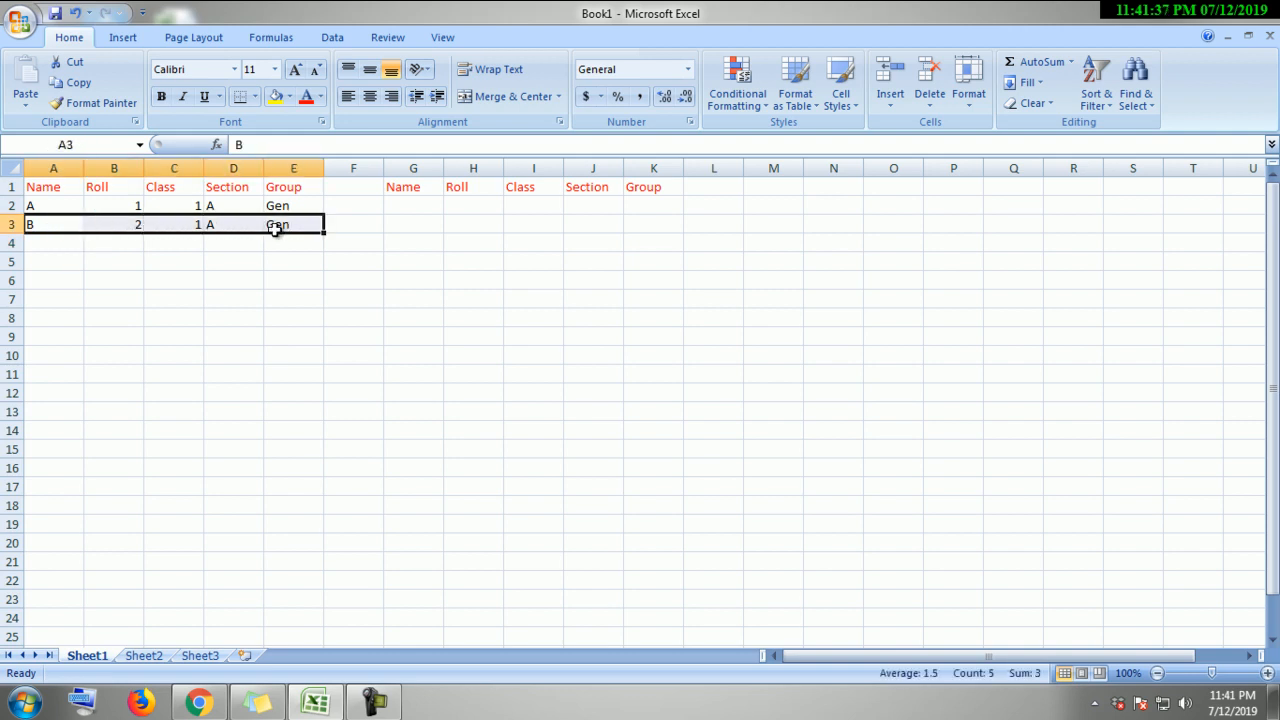
{"action": "left_click", "coordinate": [233, 466]}
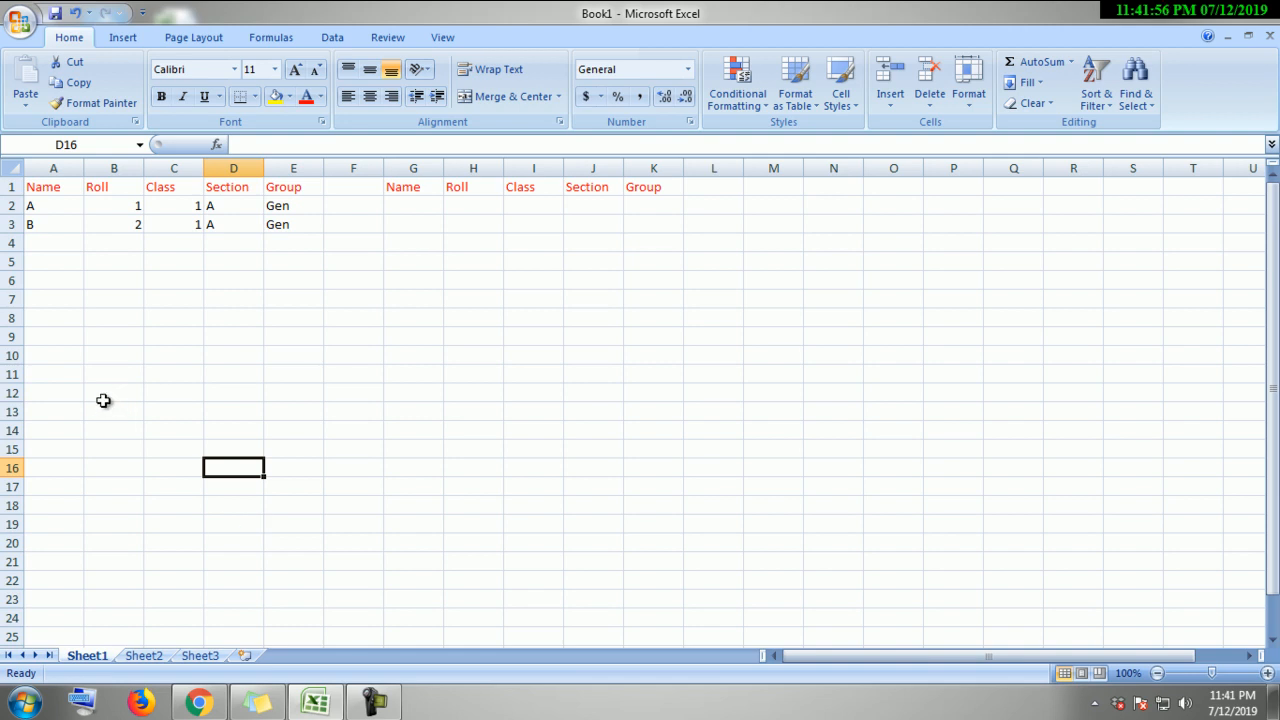
{"action": "left_click", "coordinate": [12, 205]}
{"action": "left_click", "coordinate": [9, 225]}
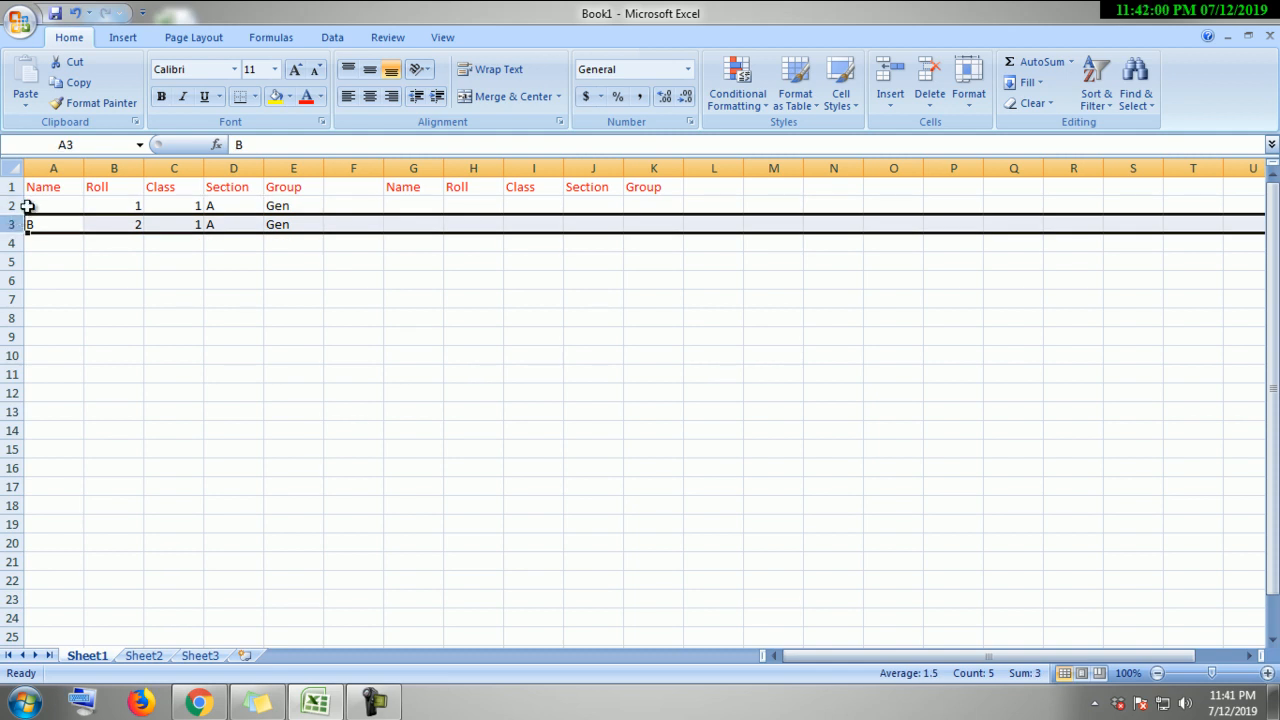
{"action": "left_click", "coordinate": [10, 205]}
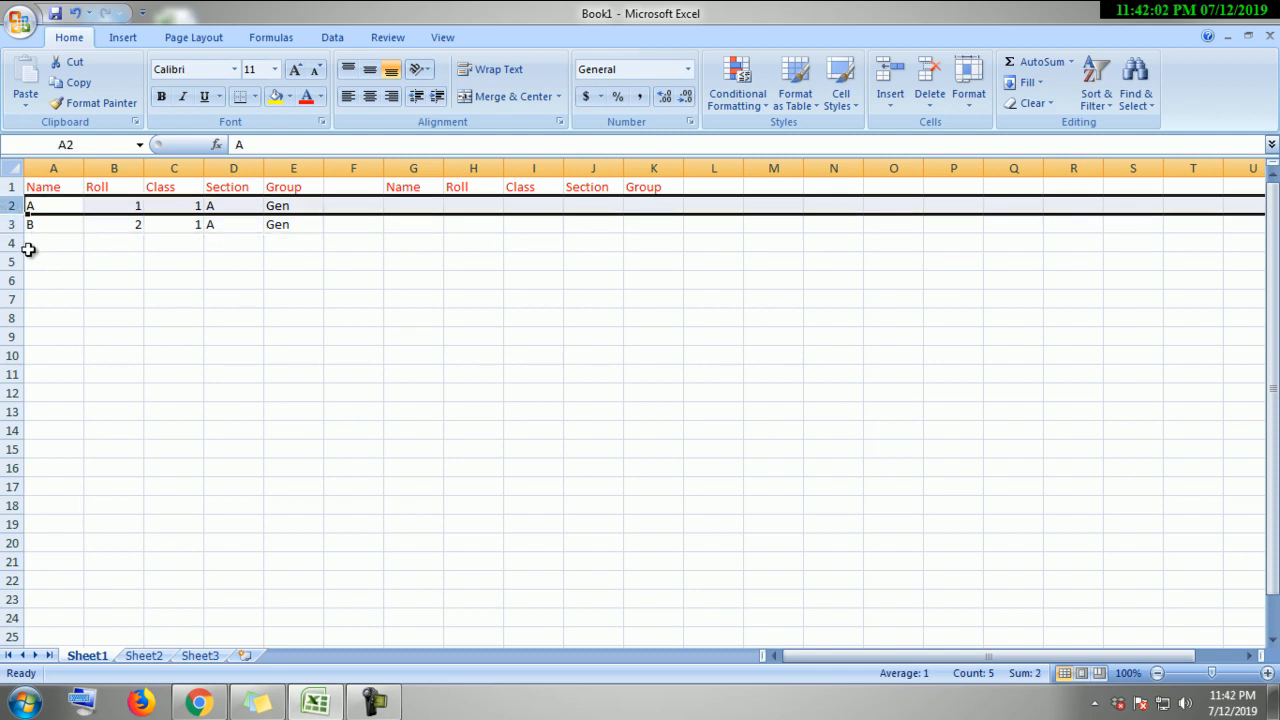
{"action": "left_click", "coordinate": [8, 227], "text": "ctrl"}
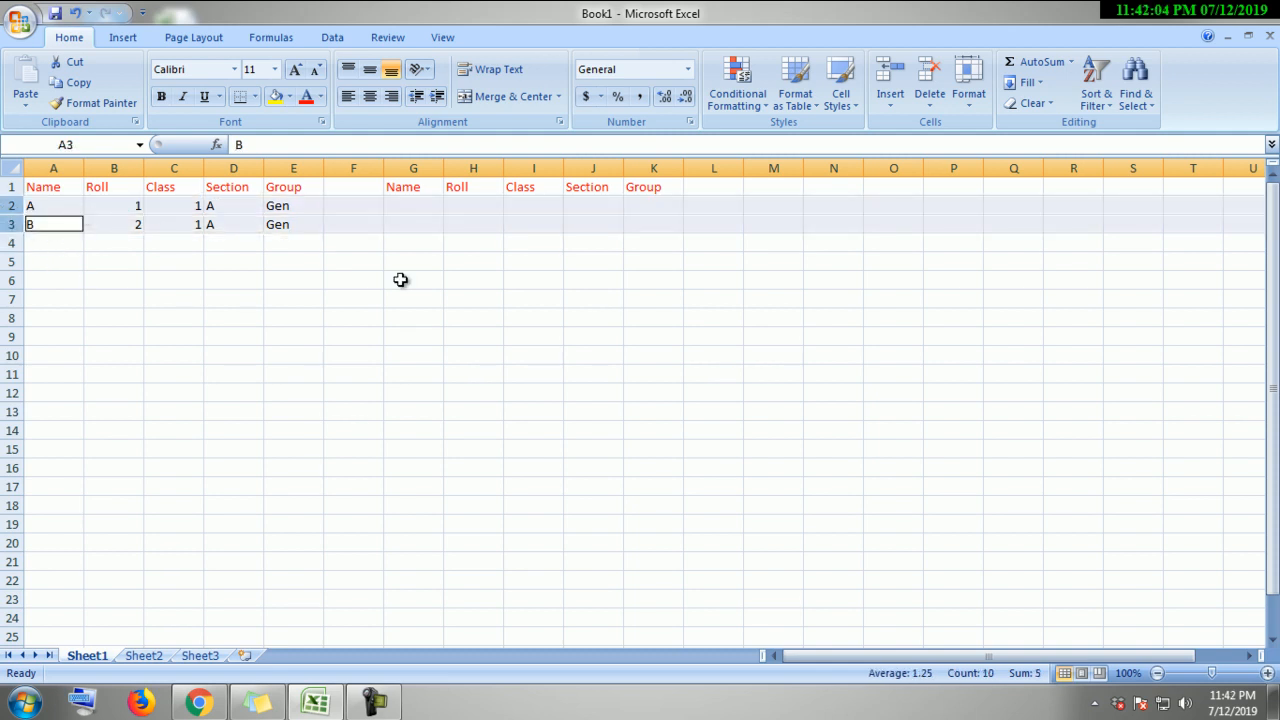
{"action": "left_click", "coordinate": [268, 369]}
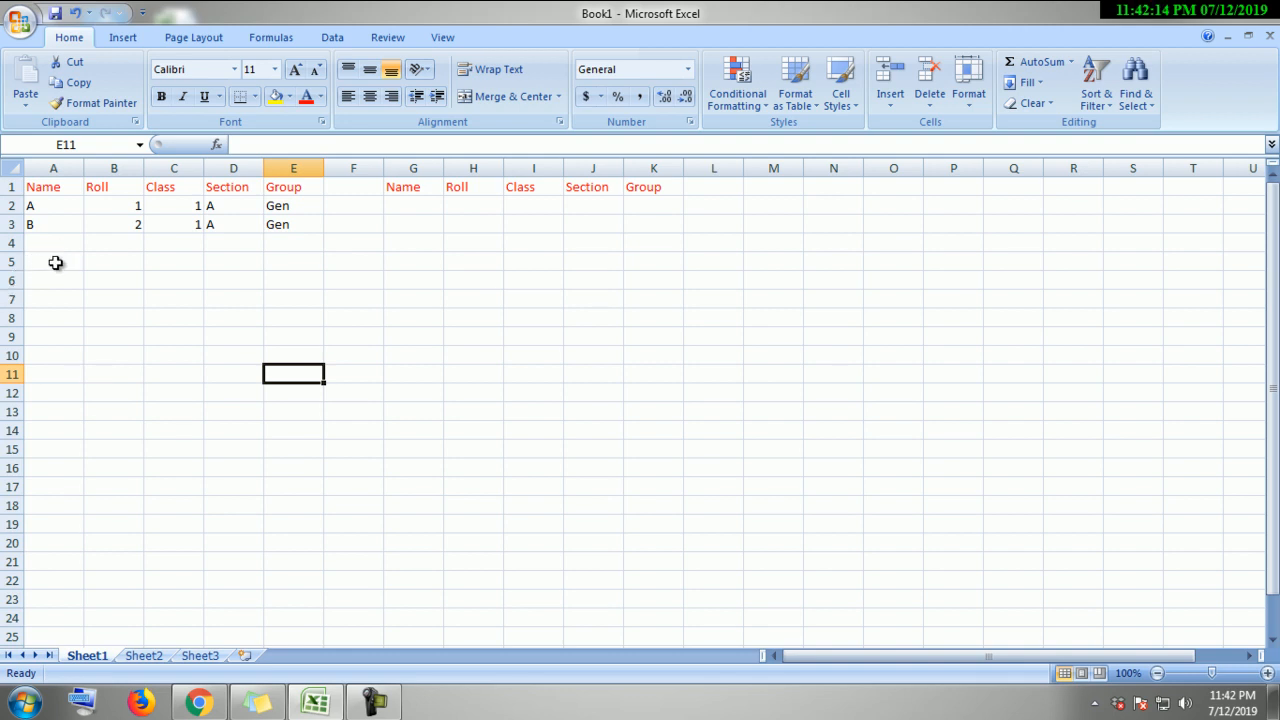
Step: Enter student C's row in row 5: C, 3, 1, A, Gen
{"action": "left_click", "coordinate": [52, 257]}
{"action": "type", "text": "C"}
{"action": "key", "text": "Tab"}
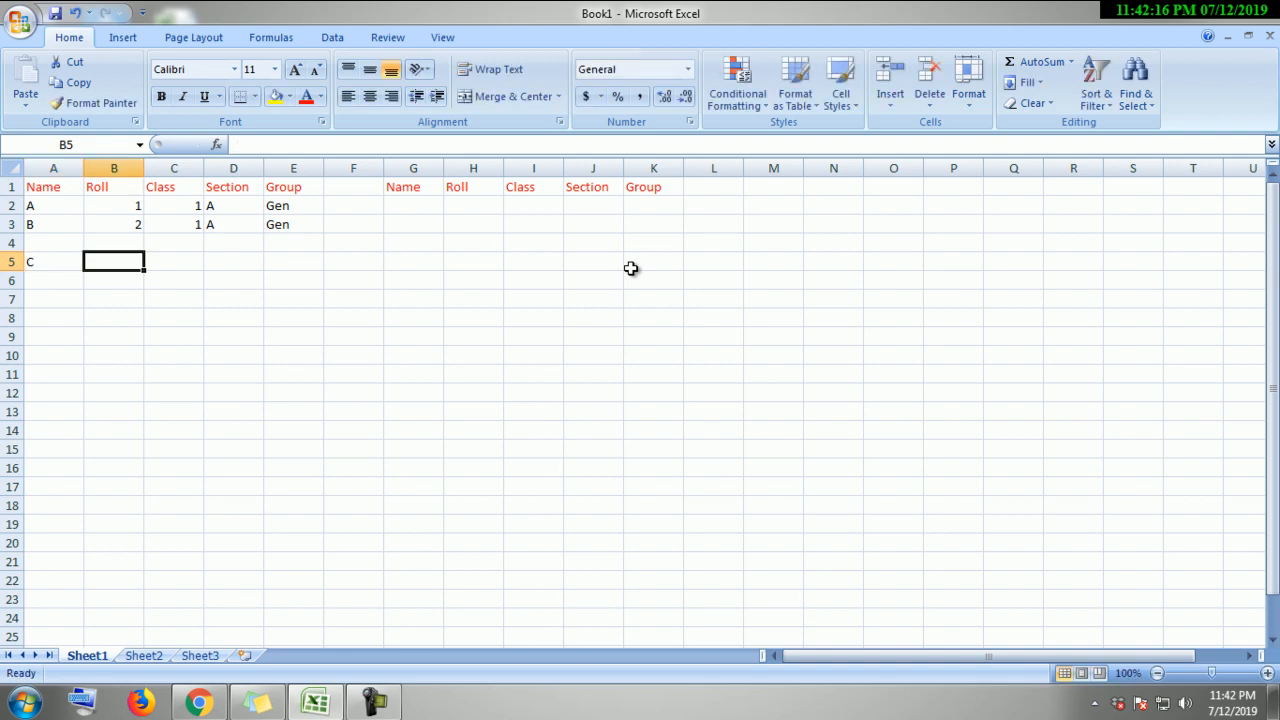
{"action": "type", "text": "3"}
{"action": "key", "text": "Tab"}
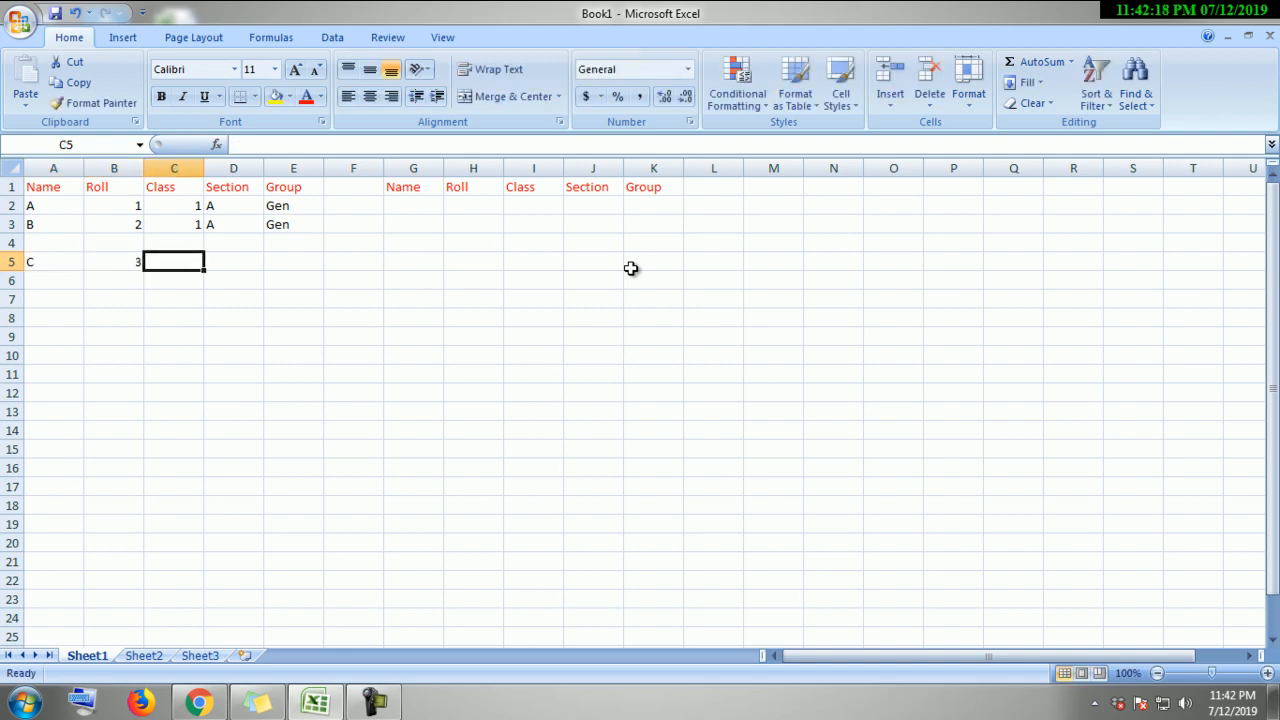
{"action": "type", "text": "1"}
{"action": "key", "text": "Tab"}
{"action": "type", "text": "A"}
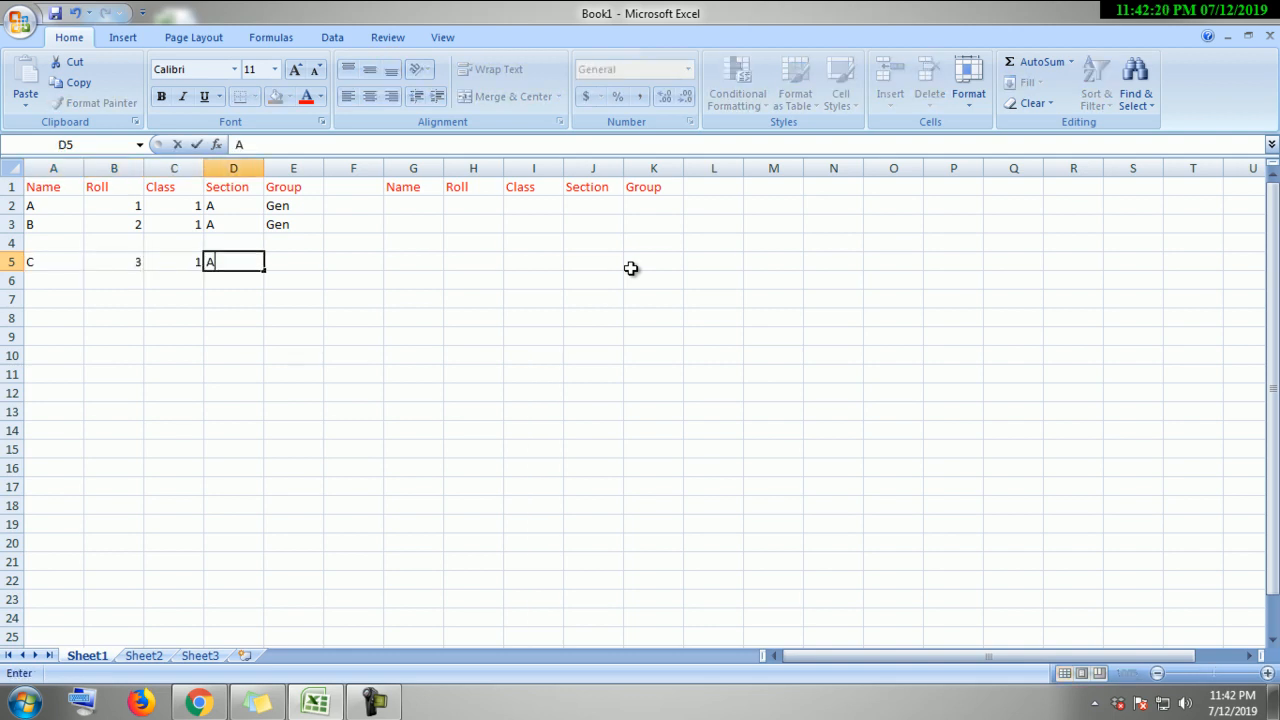
{"action": "key", "text": "Tab"}
{"action": "type", "text": "g"}
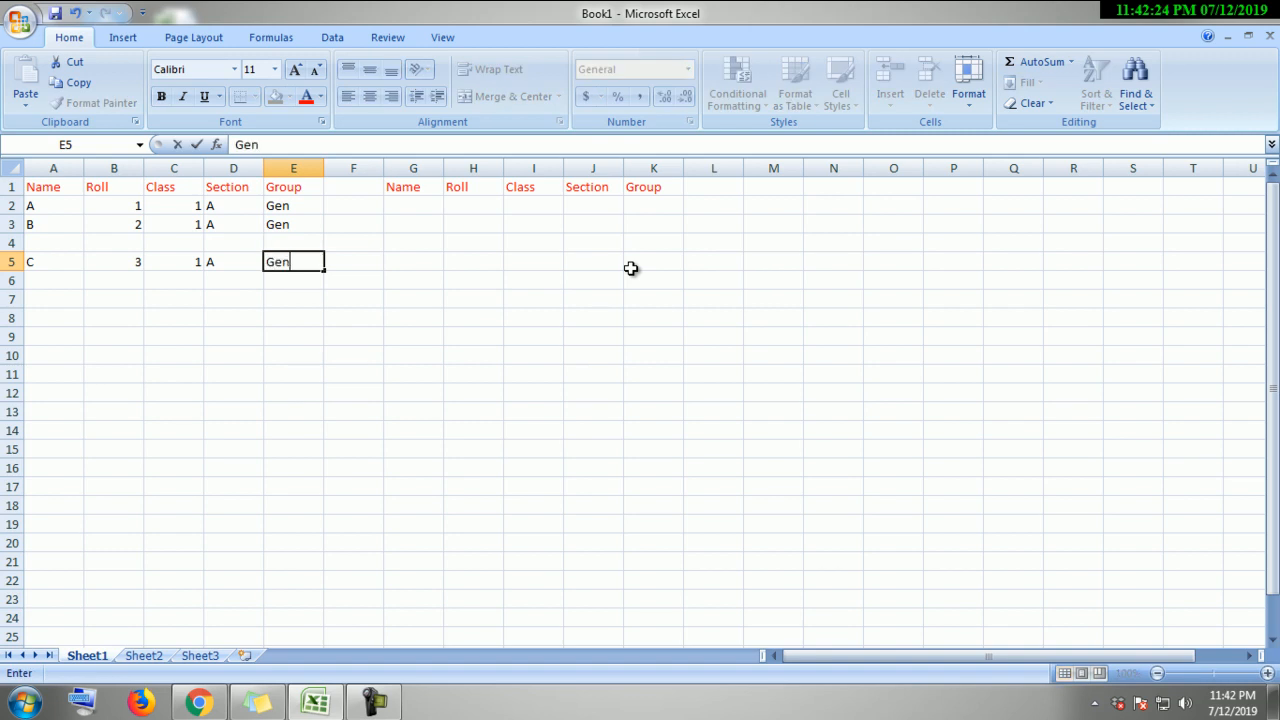
{"action": "type", "text": "en"}
{"action": "key", "text": "Return"}
Step: Select rows 3 and 5 together, then clear the selection
{"action": "left_click_drag", "start_coordinate": [441, 283], "coordinate": [430, 300]}
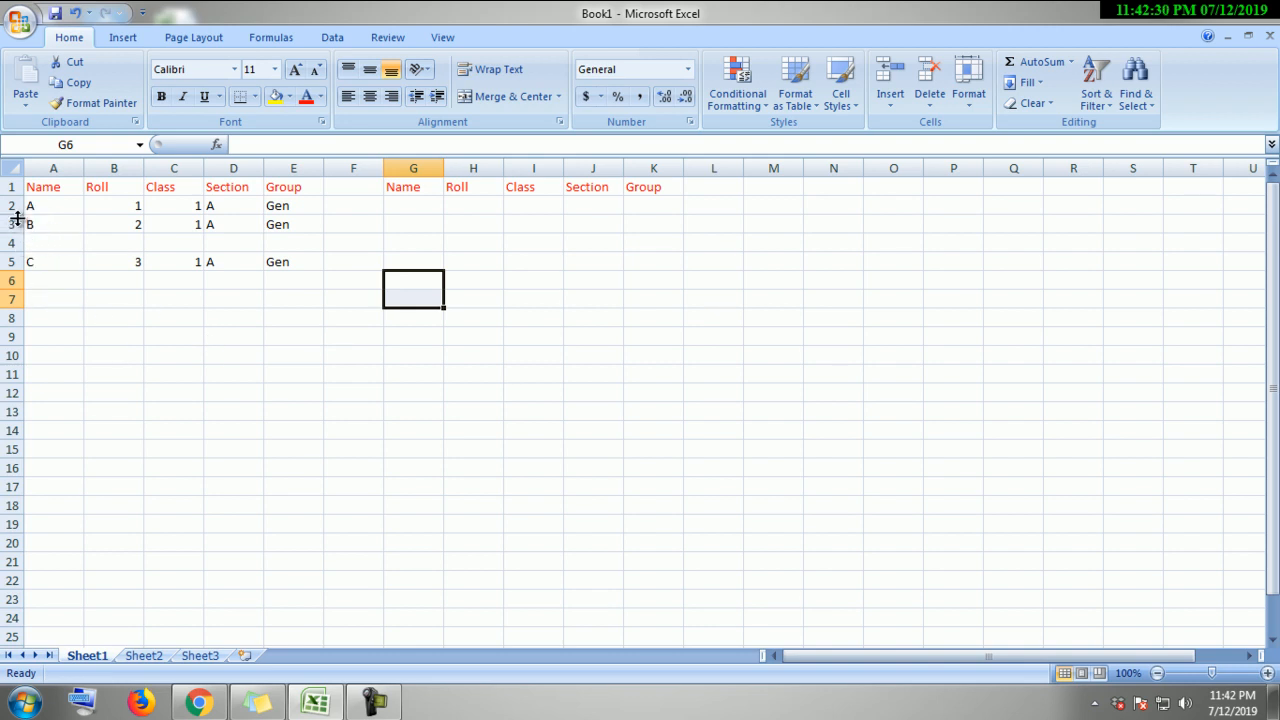
{"action": "left_click", "coordinate": [9, 224]}
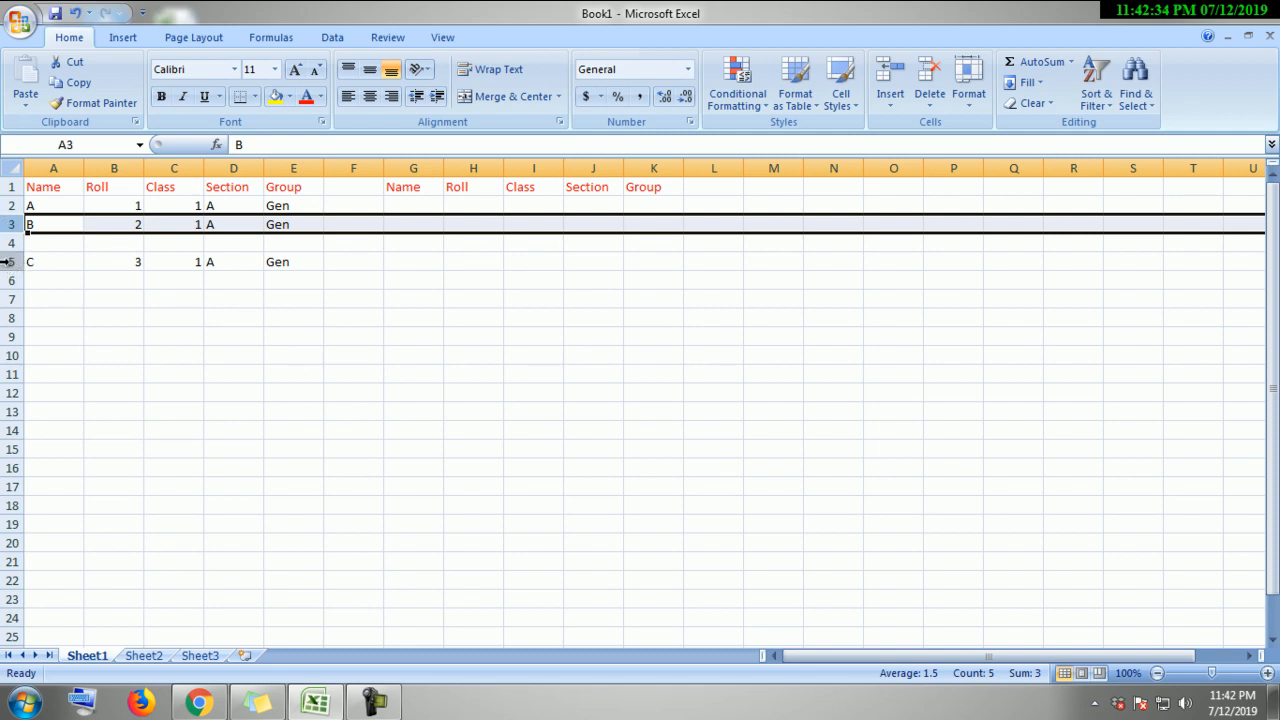
{"action": "left_click", "coordinate": [8, 261], "text": "ctrl"}
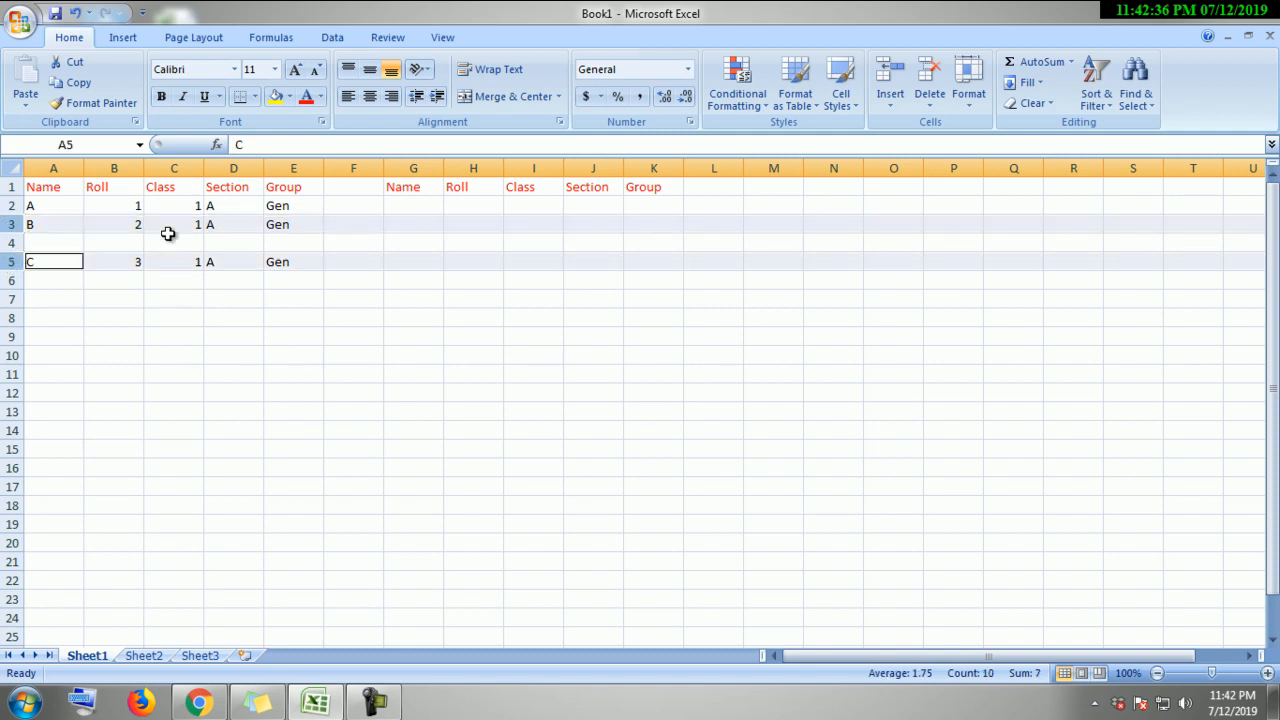
{"action": "left_click", "coordinate": [268, 390]}
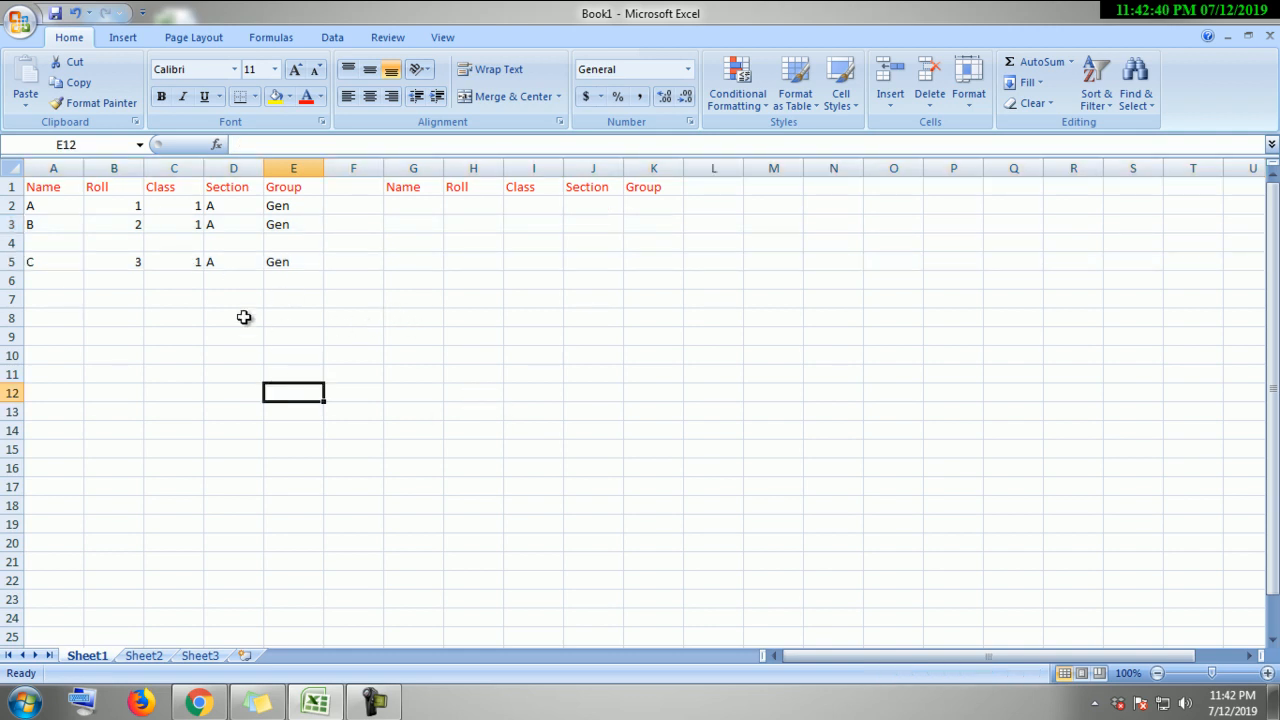
Step: Drag row 1's bottom border down so the header row is slightly taller
{"action": "left_click_drag", "start_coordinate": [58, 189], "coordinate": [300, 270]}
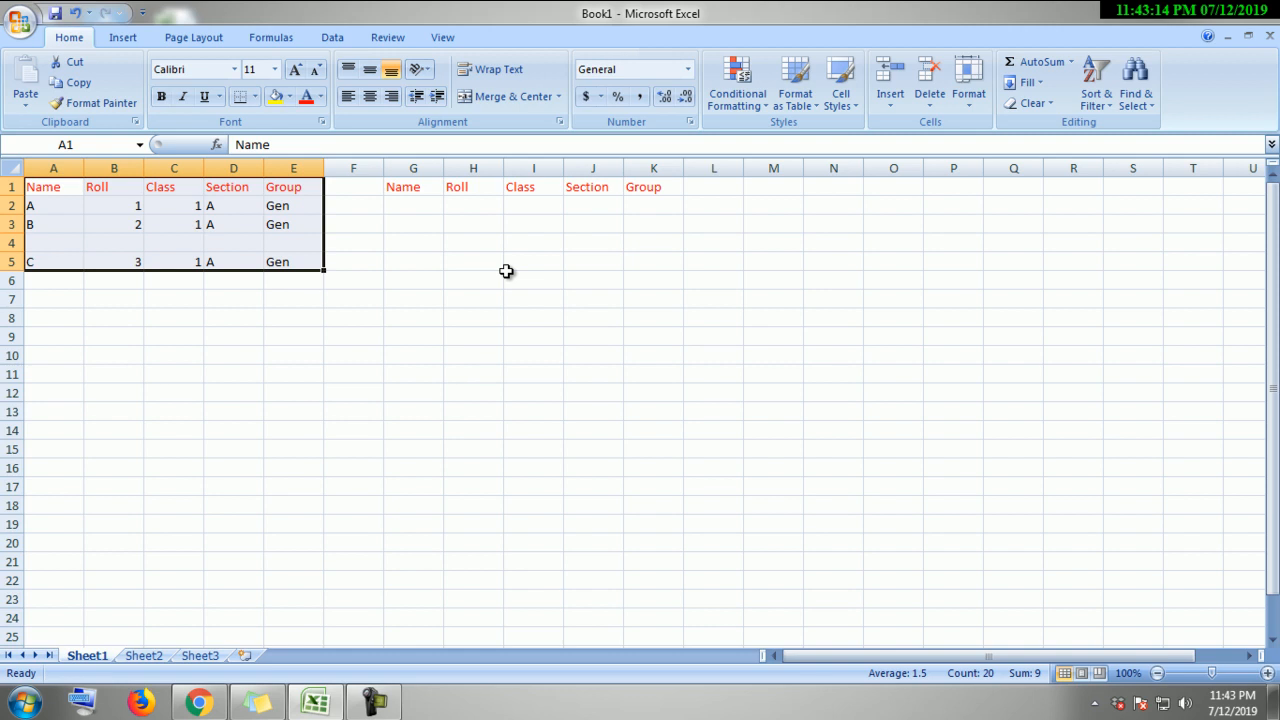
{"action": "left_click", "coordinate": [664, 300]}
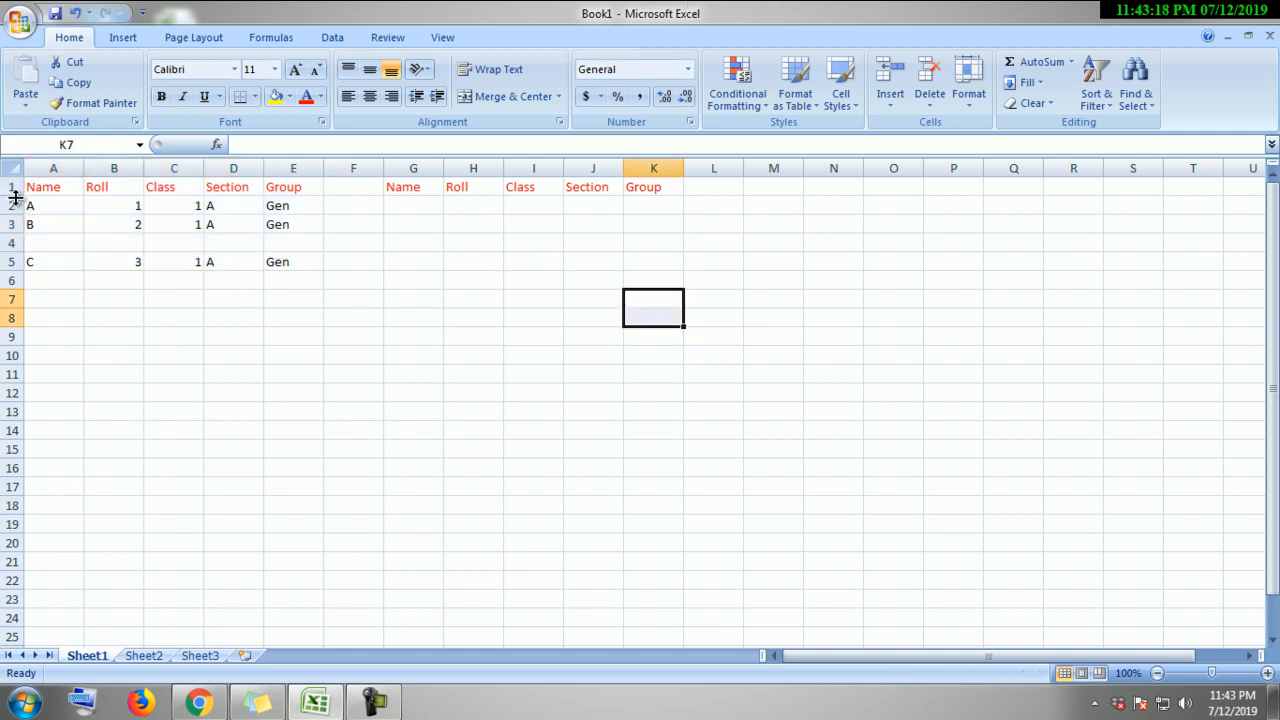
{"action": "mouse_move", "coordinate": [15, 198]}
{"action": "left_mouse_down"}
{"action": "mouse_move", "coordinate": [18, 215]}
{"action": "mouse_move", "coordinate": [17, 197]}
{"action": "left_mouse_up"}
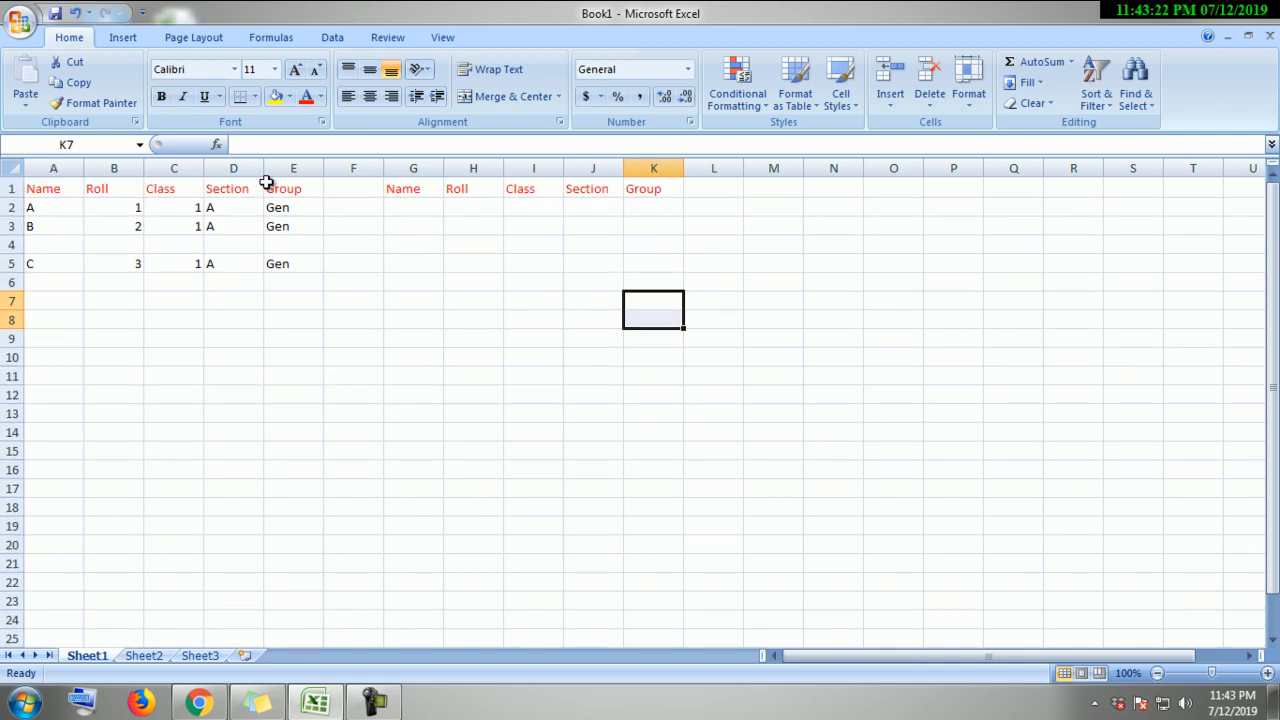
Step: Select header row 1 and switch the ribbon to the Review tab
{"action": "left_click", "coordinate": [12, 188]}
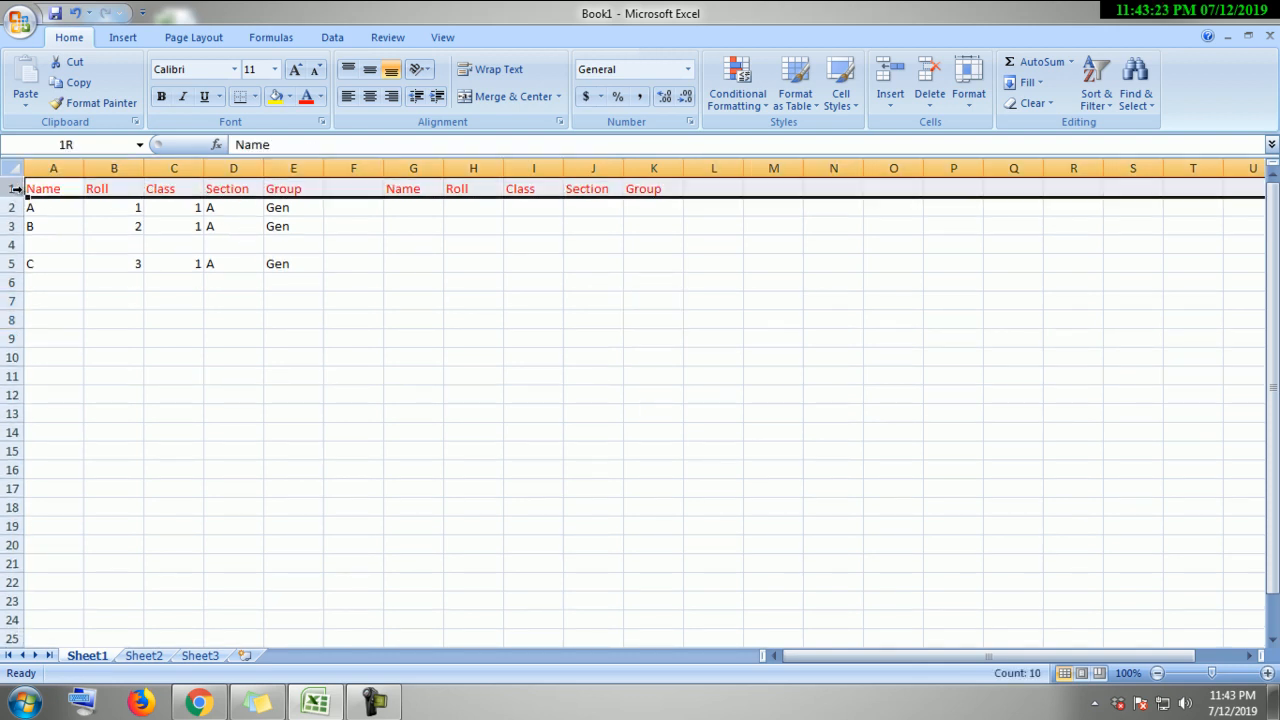
{"action": "left_click", "coordinate": [436, 40]}
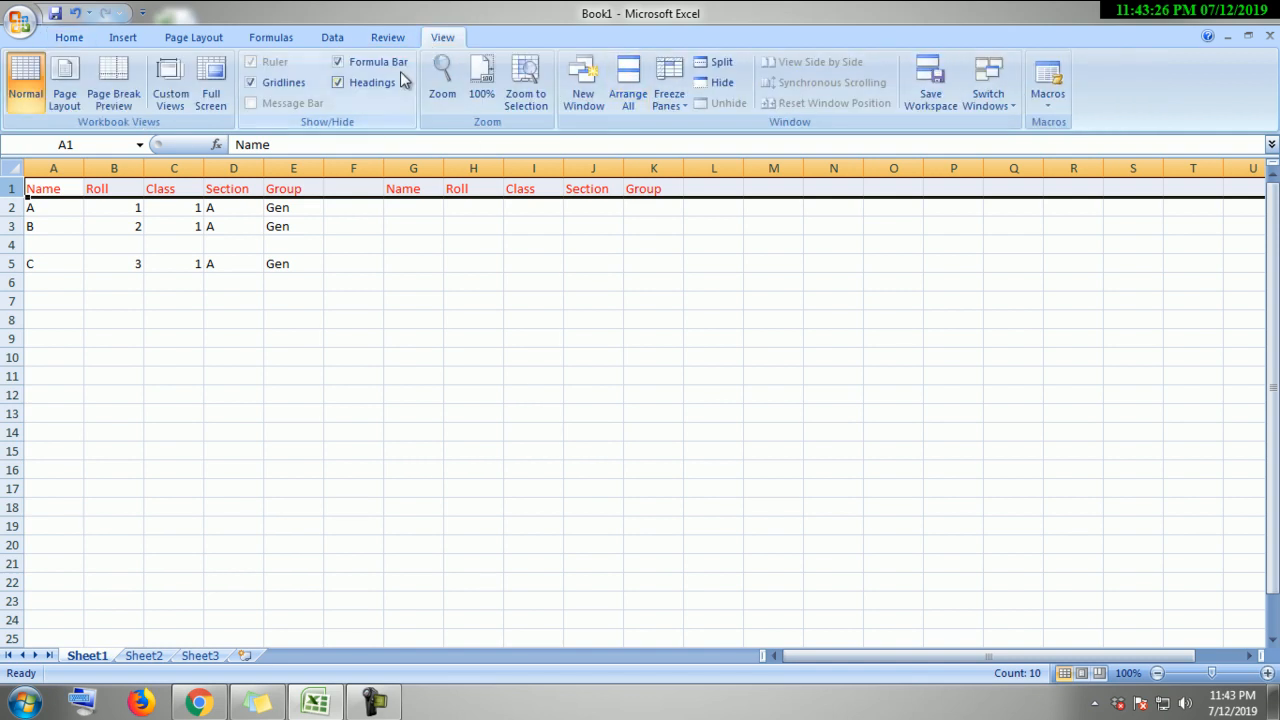
{"action": "left_click", "coordinate": [388, 37]}
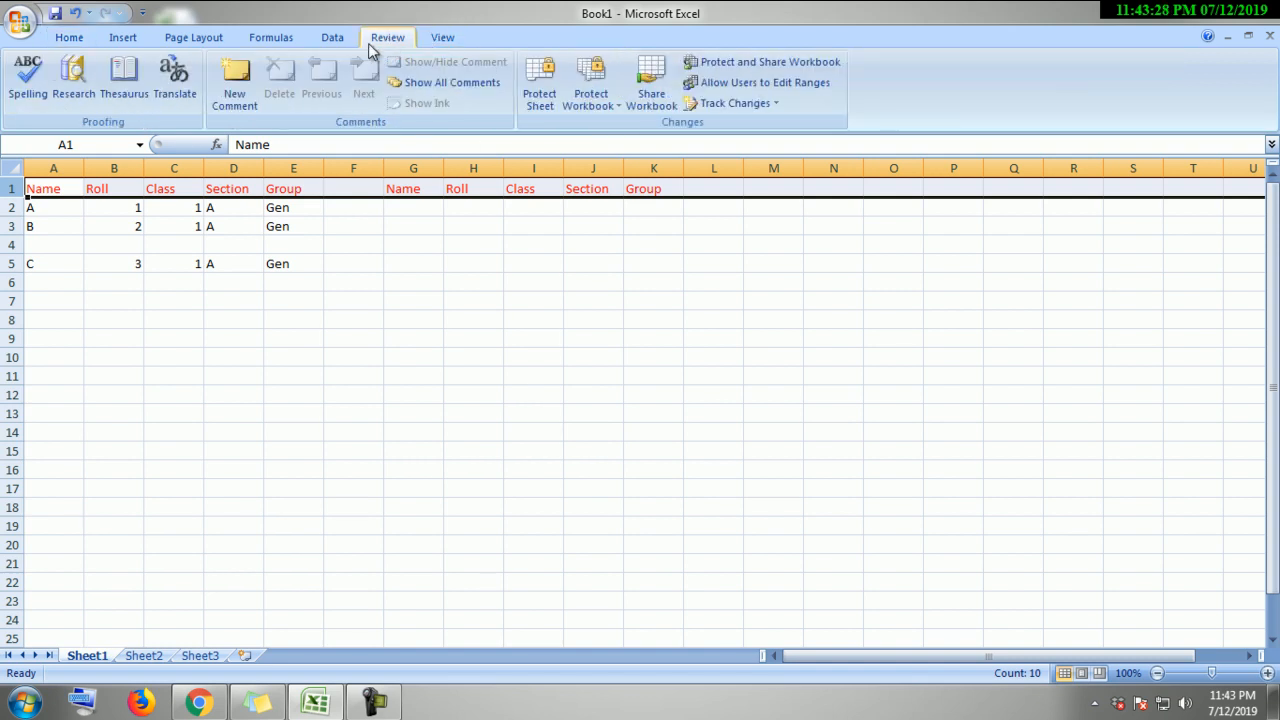
{"action": "left_click", "coordinate": [78, 40]}
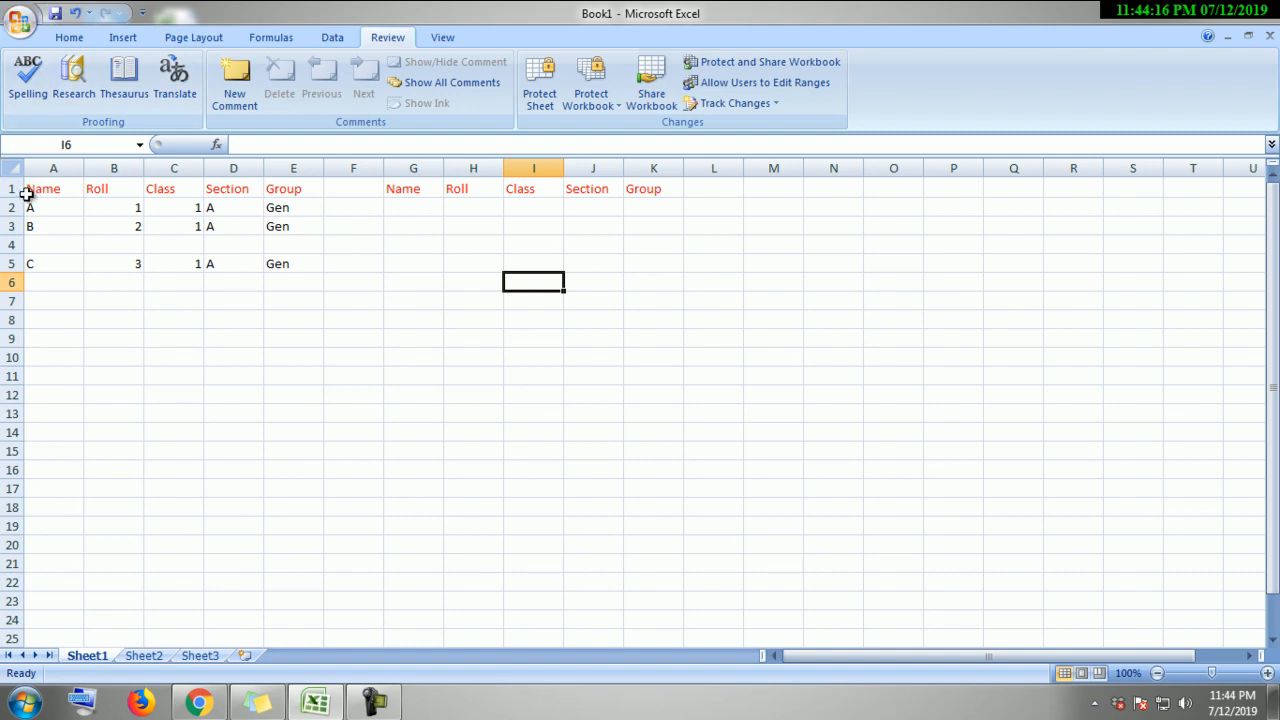
{"action": "left_click", "coordinate": [12, 189]}
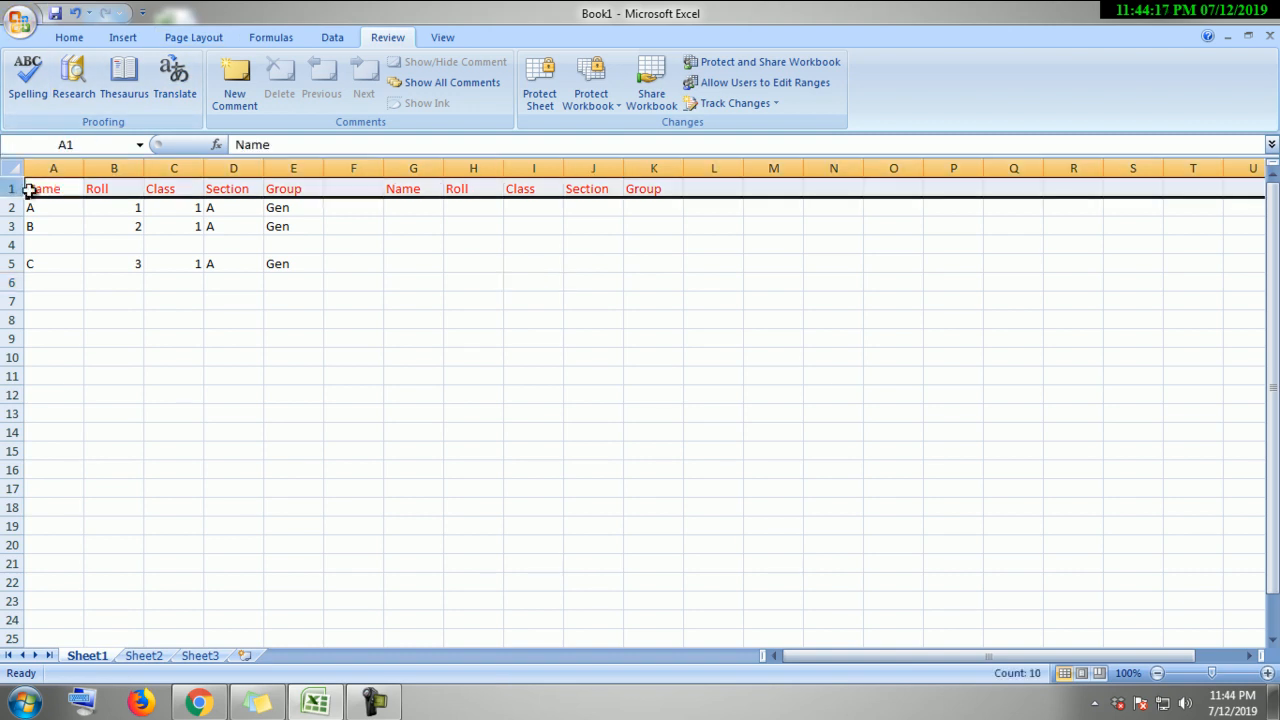
Step: Give header row 1 a row height of 20
{"action": "right_click", "coordinate": [121, 189]}
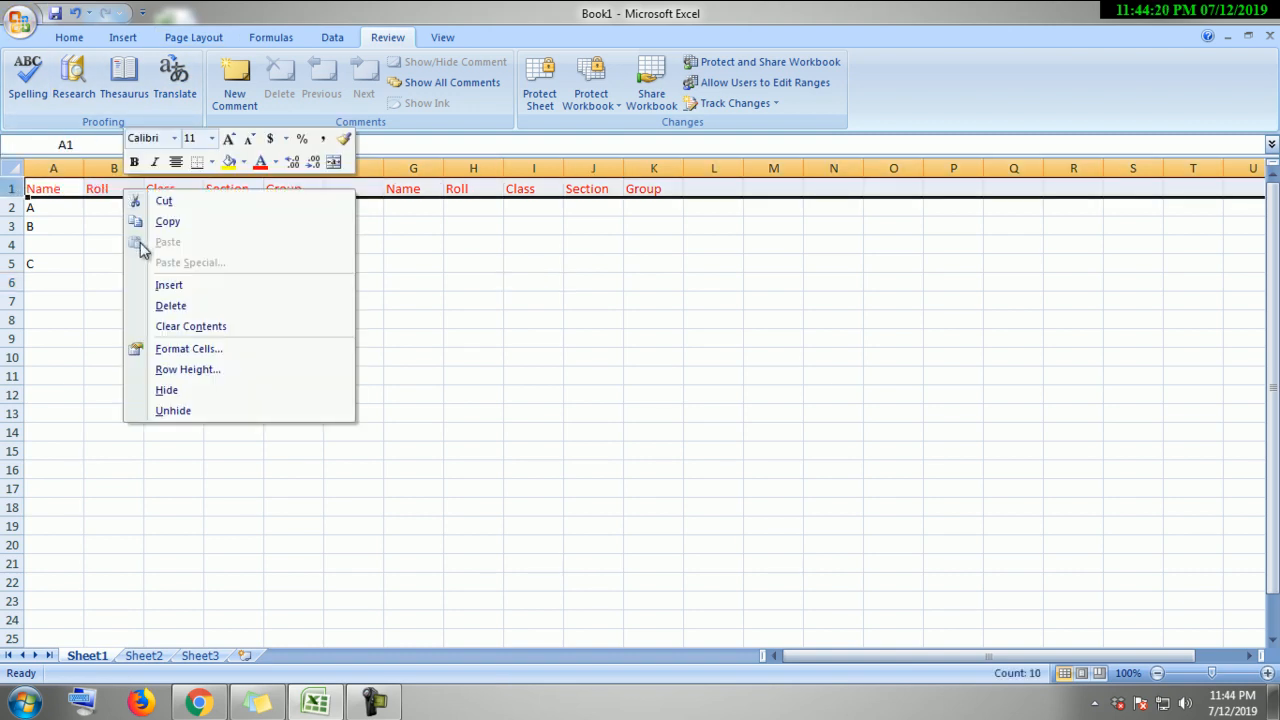
{"action": "left_click", "coordinate": [210, 371]}
{"action": "left_click_drag", "start_coordinate": [204, 326], "coordinate": [633, 274]}
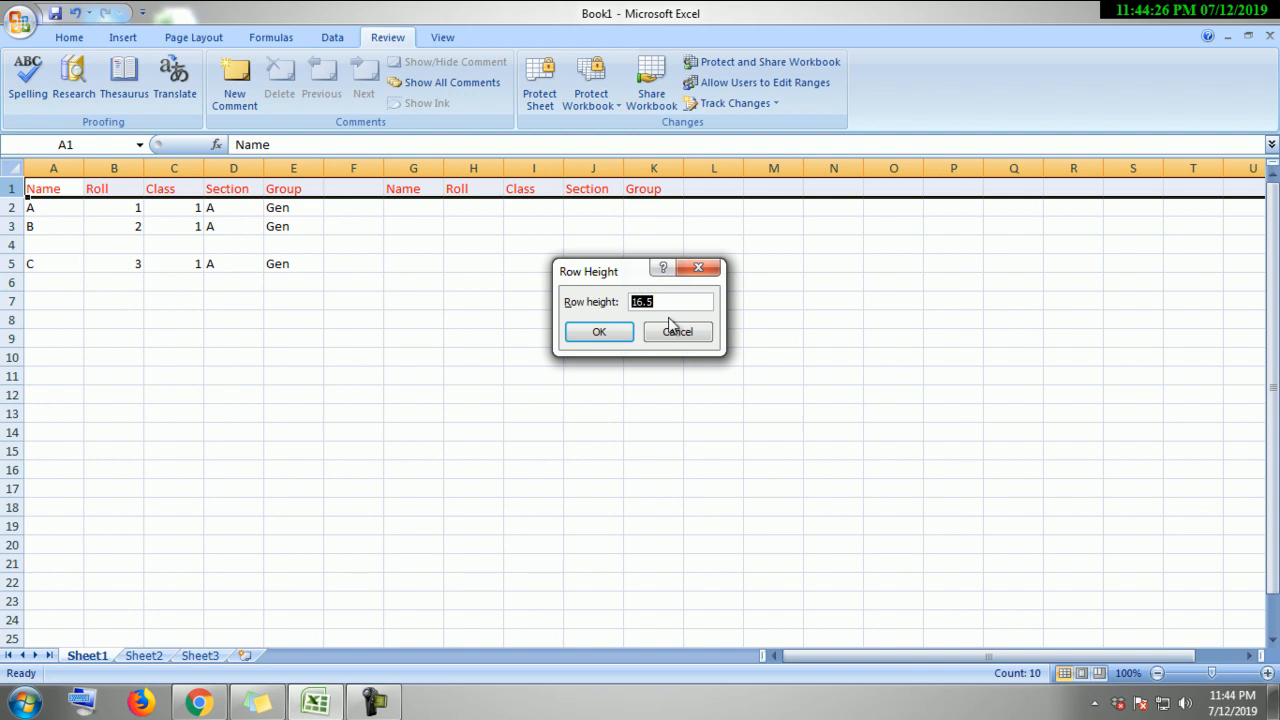
{"action": "type", "text": "20"}
{"action": "key", "text": "Return"}
{"action": "left_click", "coordinate": [548, 362]}
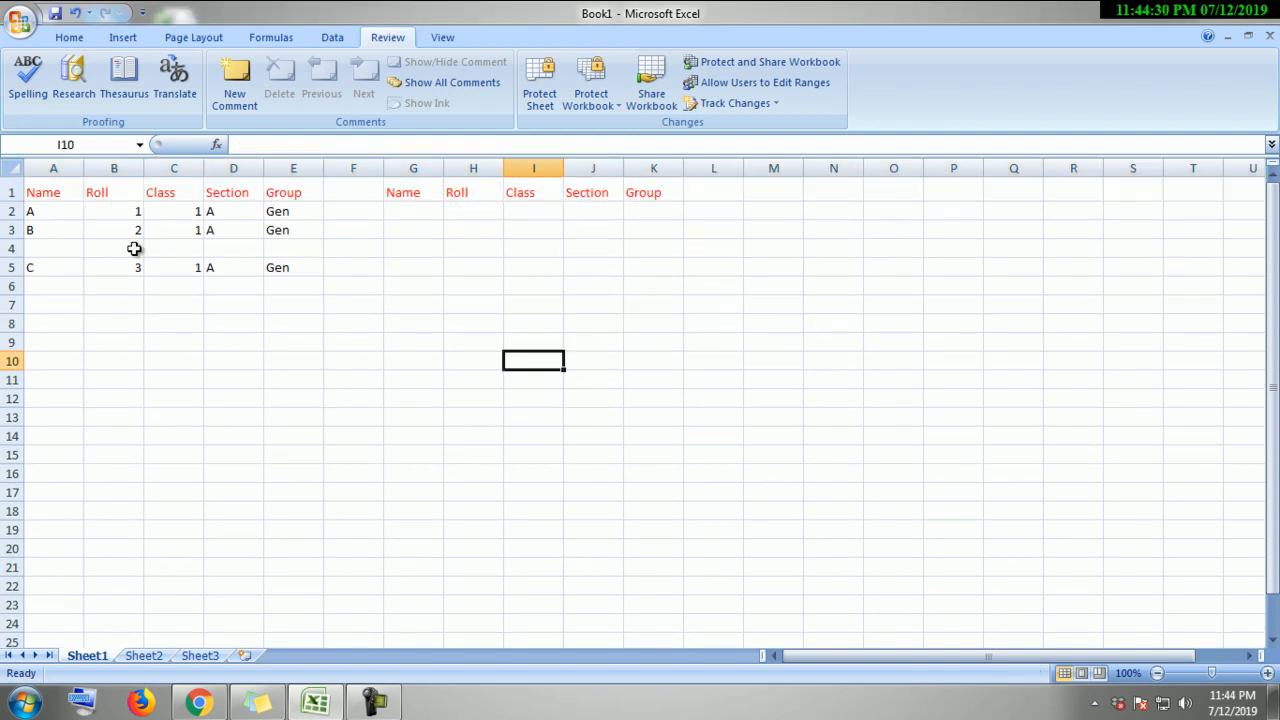
{"action": "left_click", "coordinate": [52, 167]}
{"action": "right_click", "coordinate": [52, 167]}
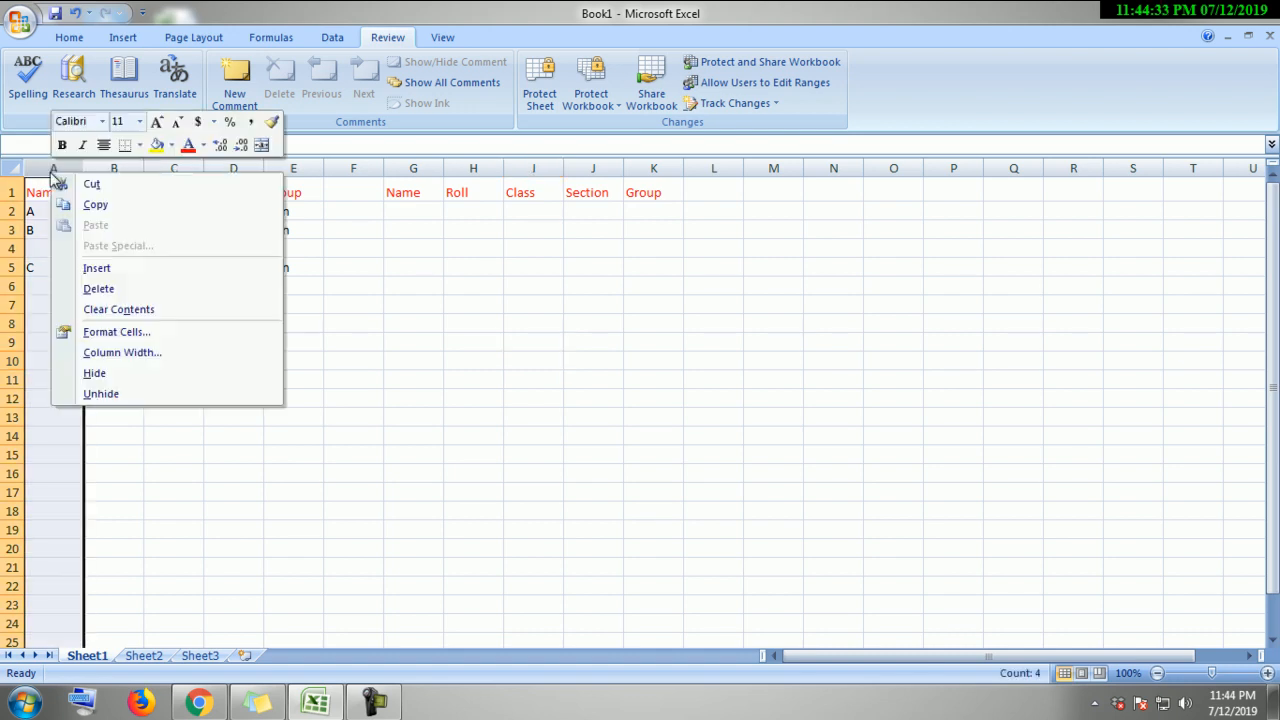
{"action": "left_click", "coordinate": [153, 356]}
{"action": "left_click_drag", "start_coordinate": [157, 304], "coordinate": [449, 322]}
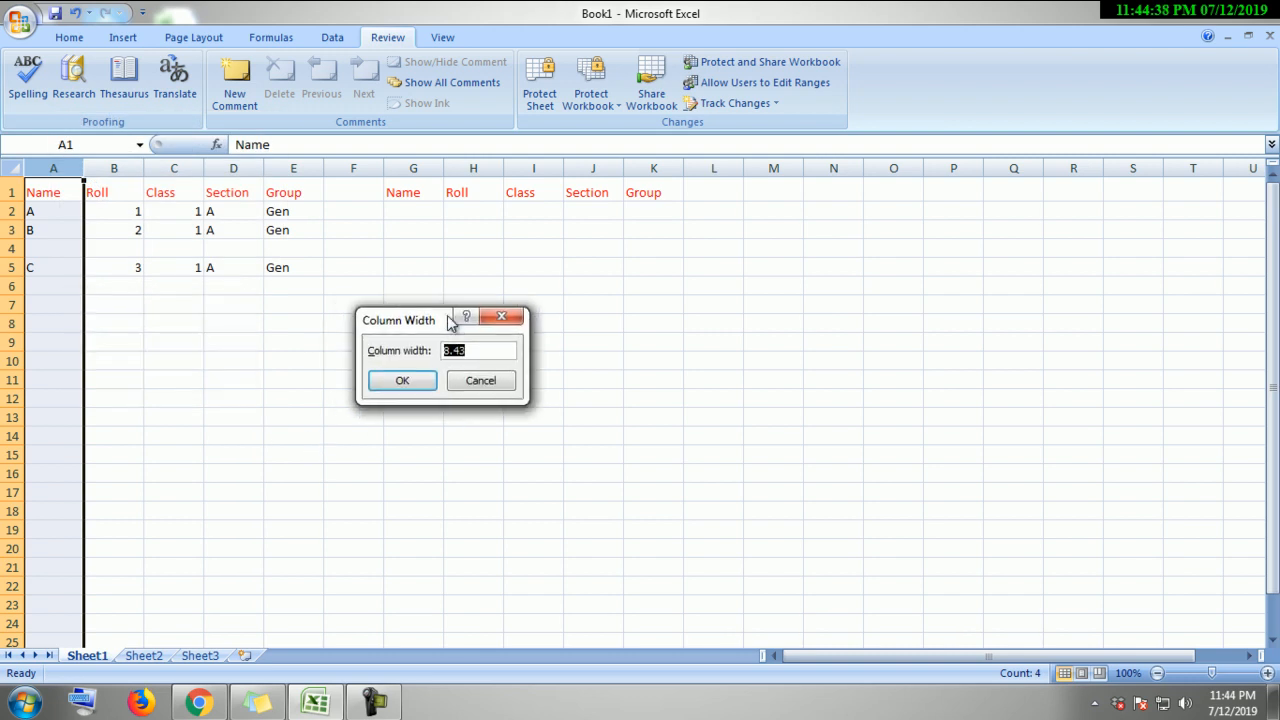
{"action": "type", "text": "10"}
{"action": "key", "text": "Return"}
{"action": "left_click", "coordinate": [321, 377]}
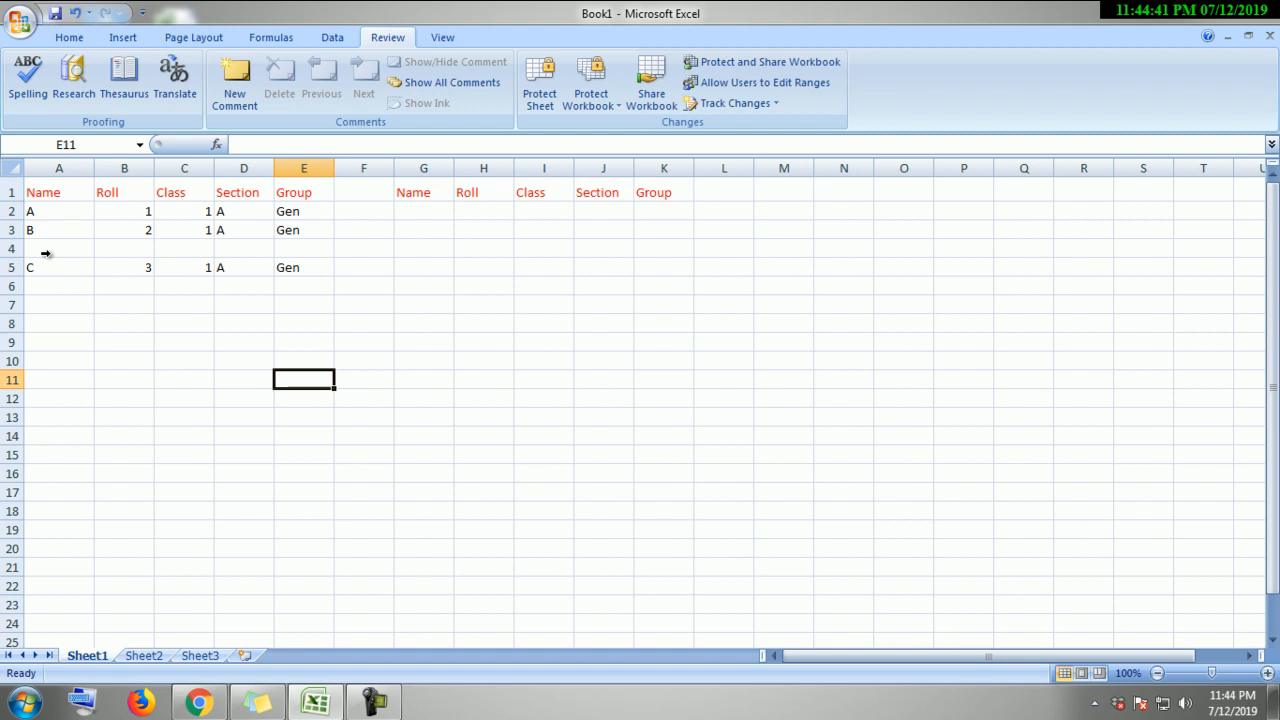
{"action": "left_click", "coordinate": [87, 167]}
{"action": "left_click", "coordinate": [98, 186]}
{"action": "left_click_drag", "start_coordinate": [94, 171], "coordinate": [82, 173]}
{"action": "left_click", "coordinate": [186, 267]}
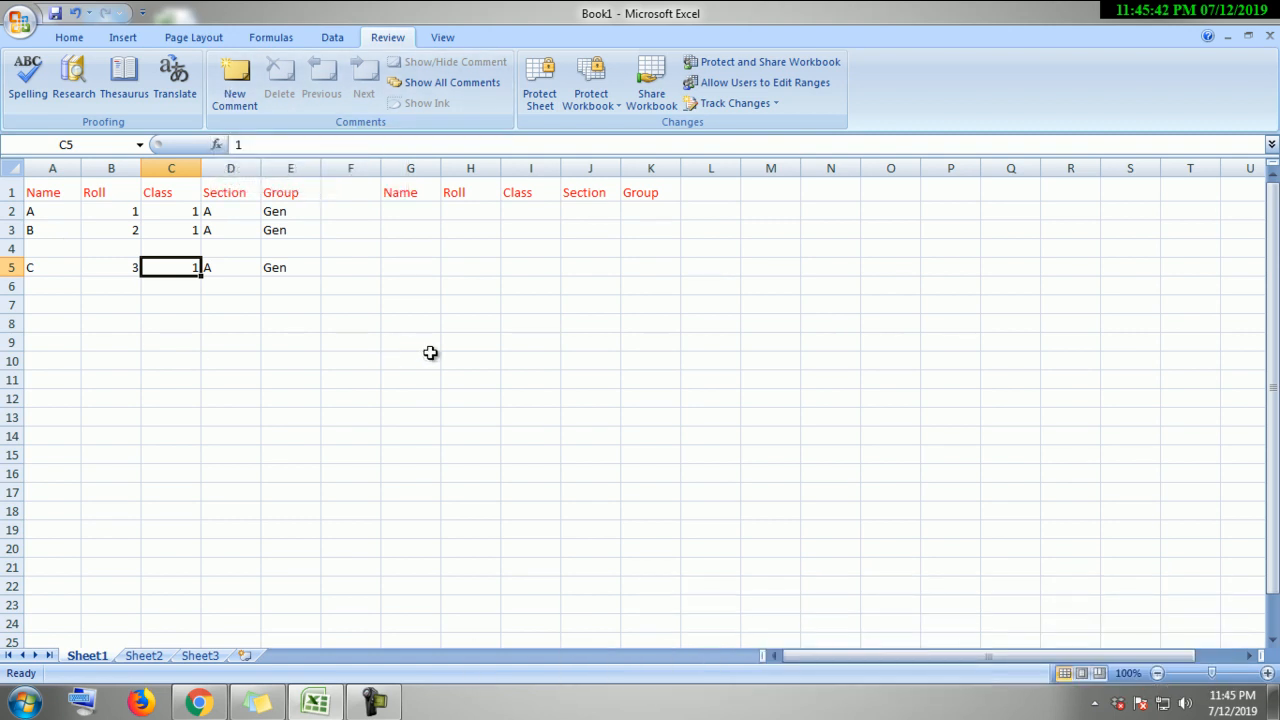
{"action": "left_click", "coordinate": [449, 361]}
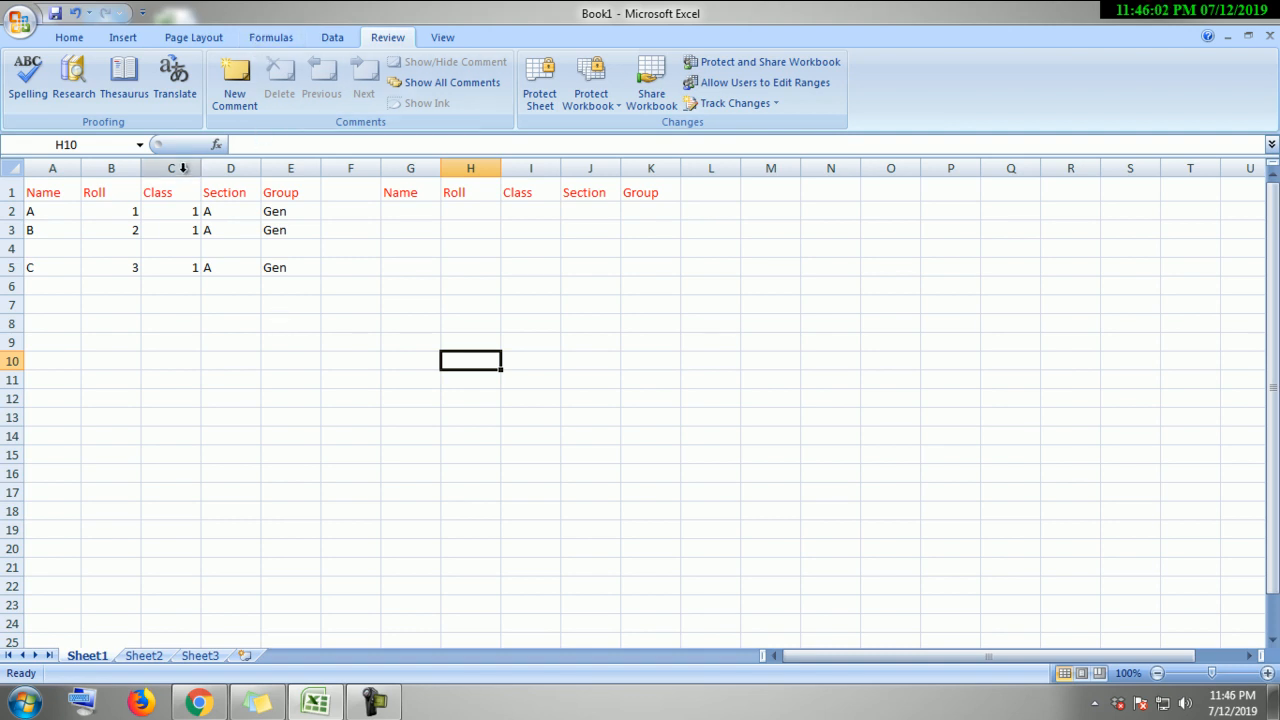
{"action": "left_click", "coordinate": [74, 197]}
{"action": "left_click", "coordinate": [152, 192]}
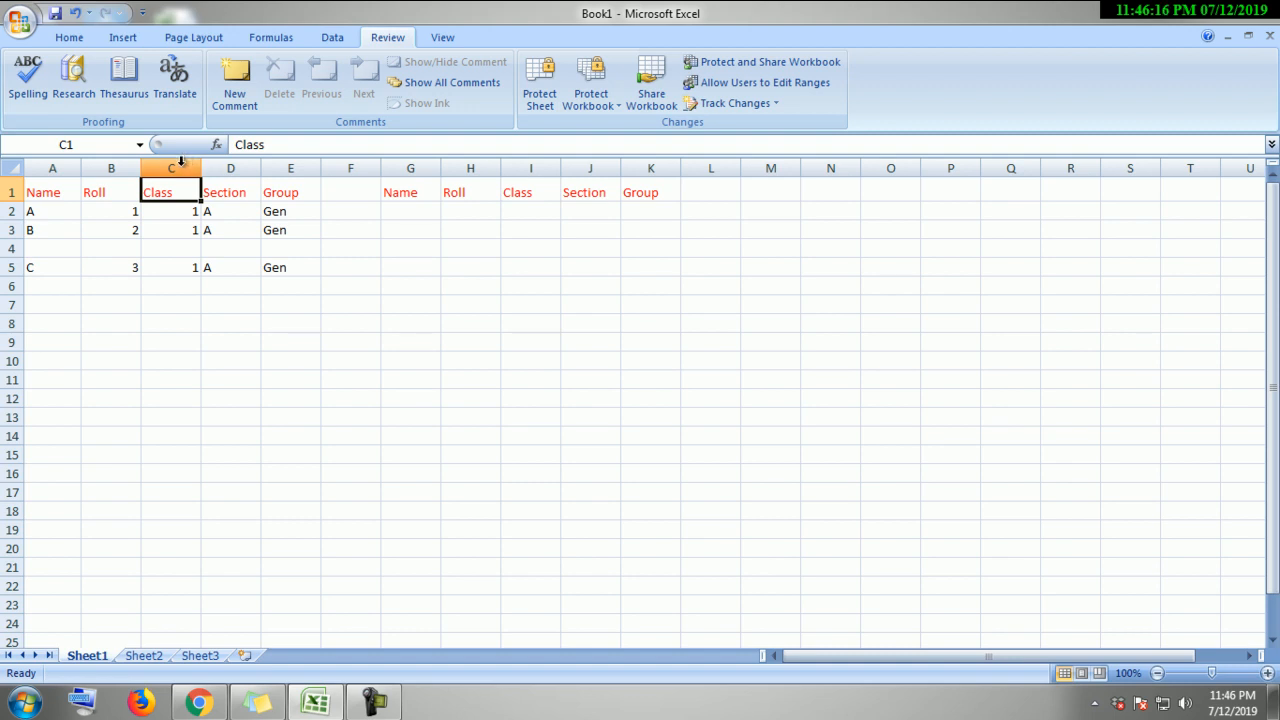
{"action": "left_click", "coordinate": [249, 300]}
{"action": "left_click", "coordinate": [176, 165]}
{"action": "left_click", "coordinate": [222, 167]}
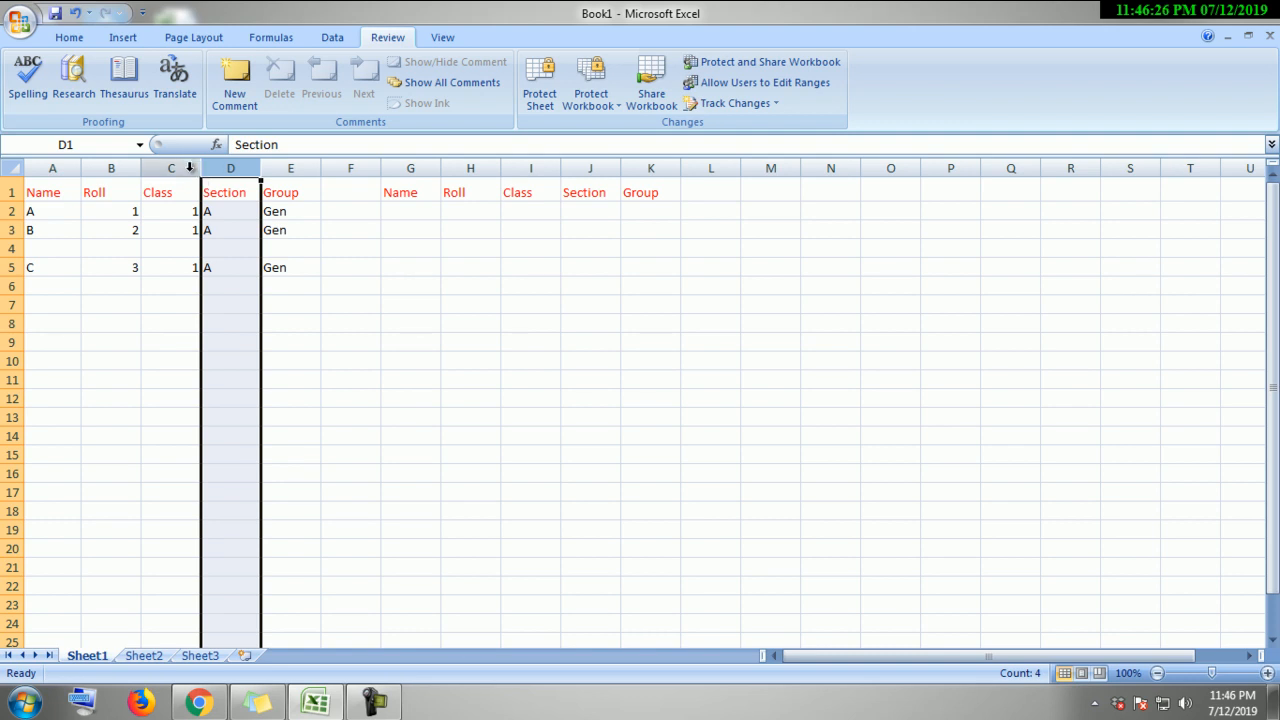
{"action": "left_click", "coordinate": [189, 168]}
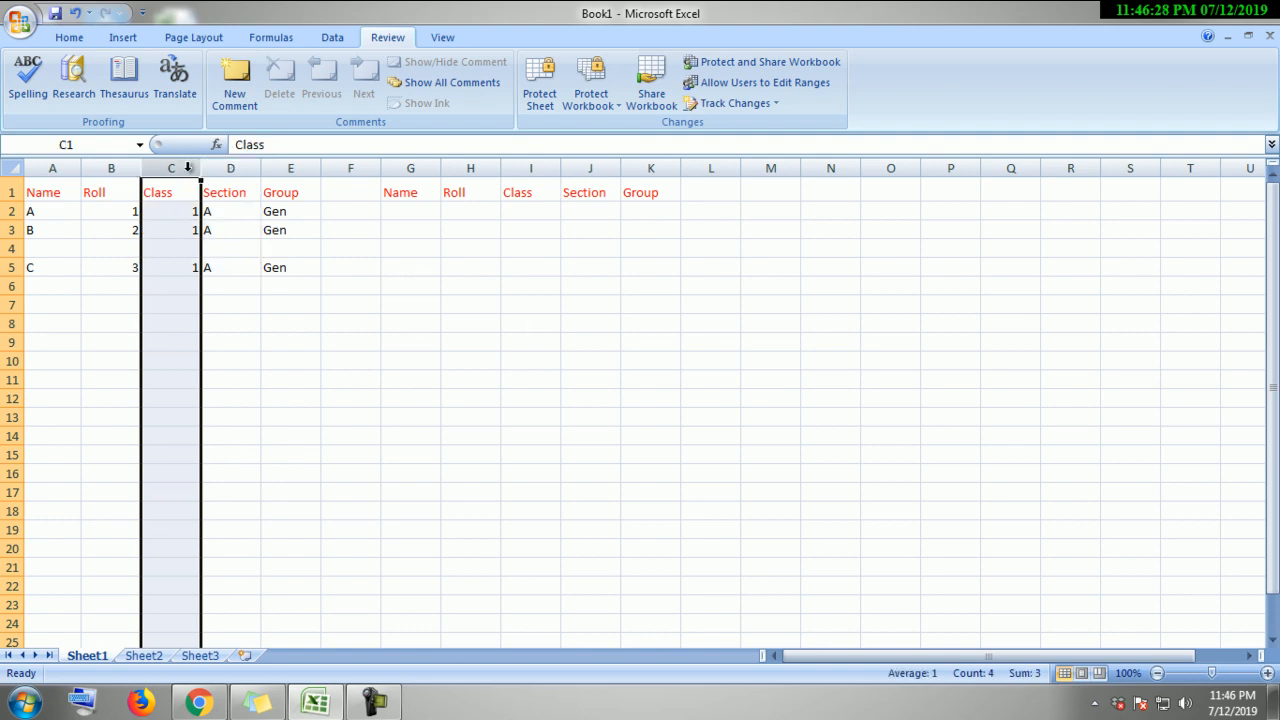
{"action": "right_click", "coordinate": [188, 168]}
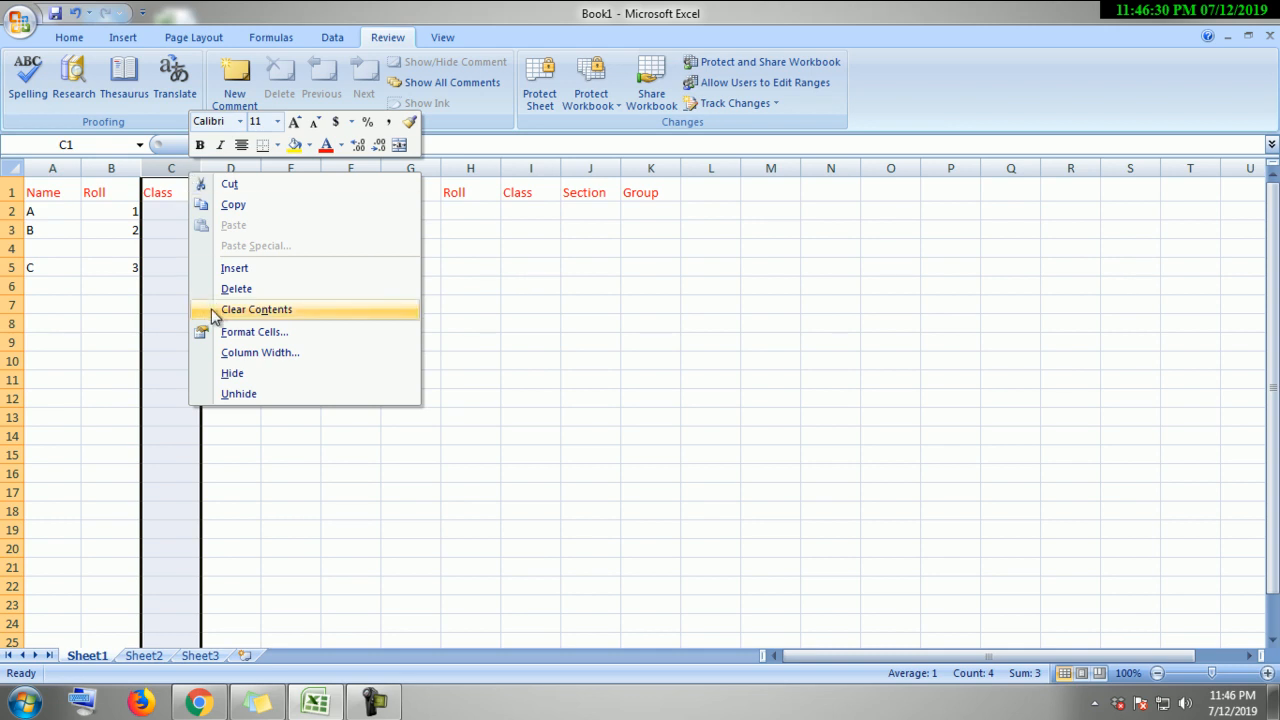
{"action": "left_click", "coordinate": [233, 274]}
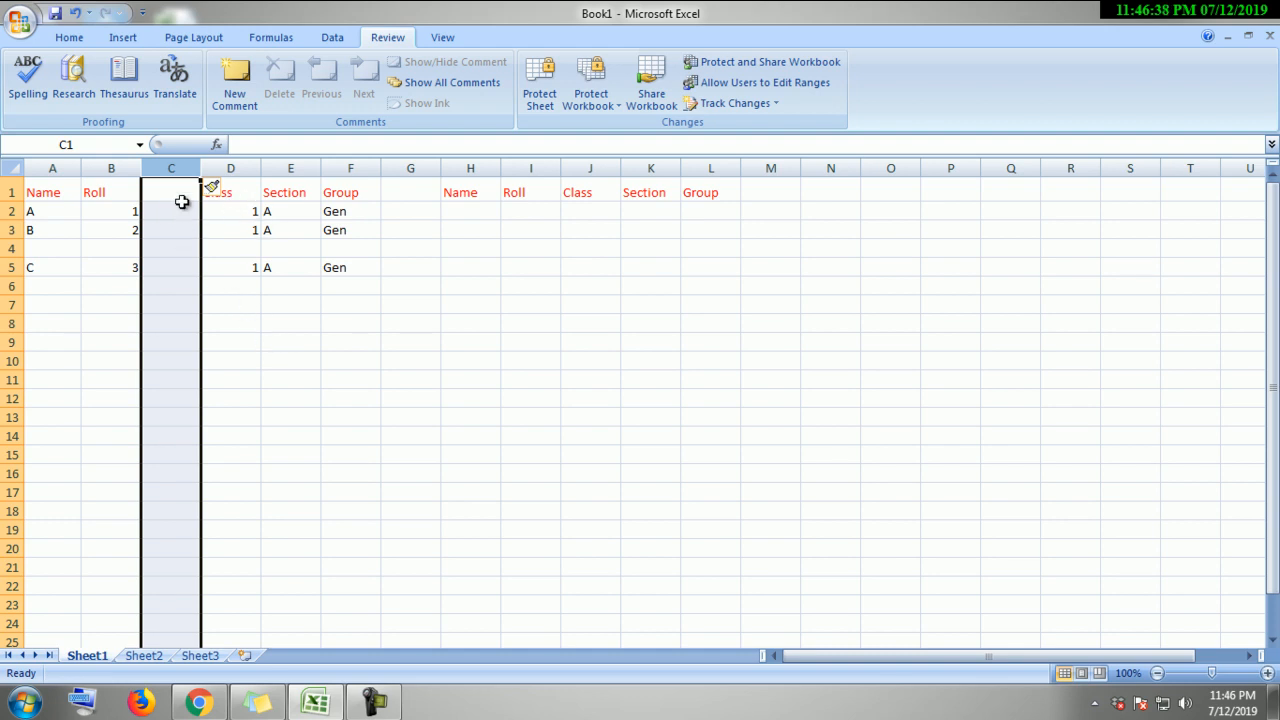
{"action": "left_click", "coordinate": [214, 269]}
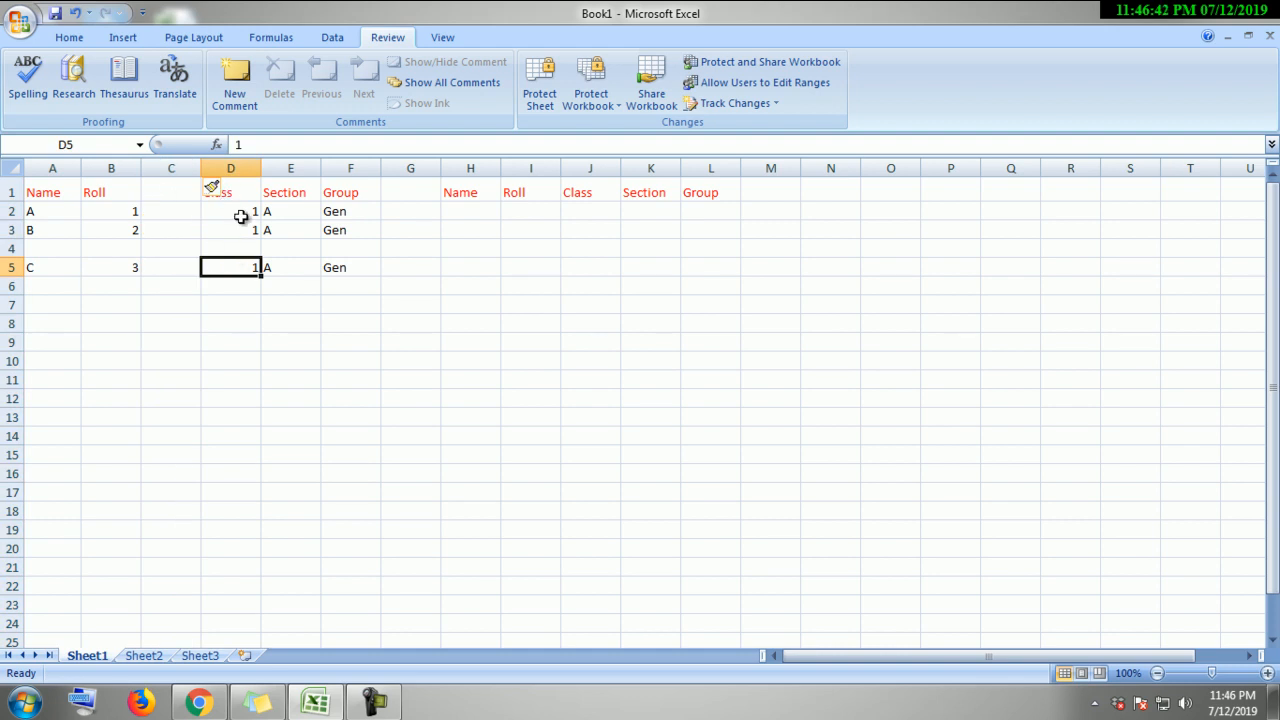
{"action": "key", "text": "ctrl+z"}
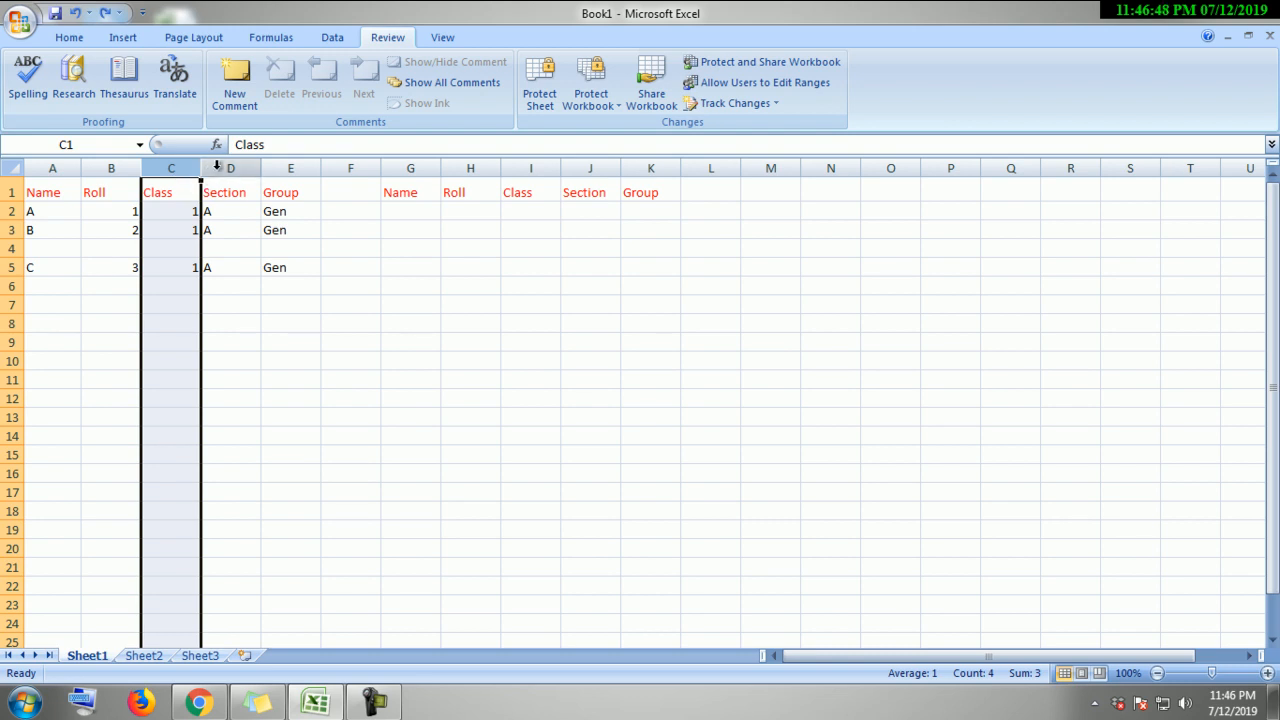
Step: Insert a blank column D before Section and head it 'Cell'
{"action": "right_click", "coordinate": [217, 166]}
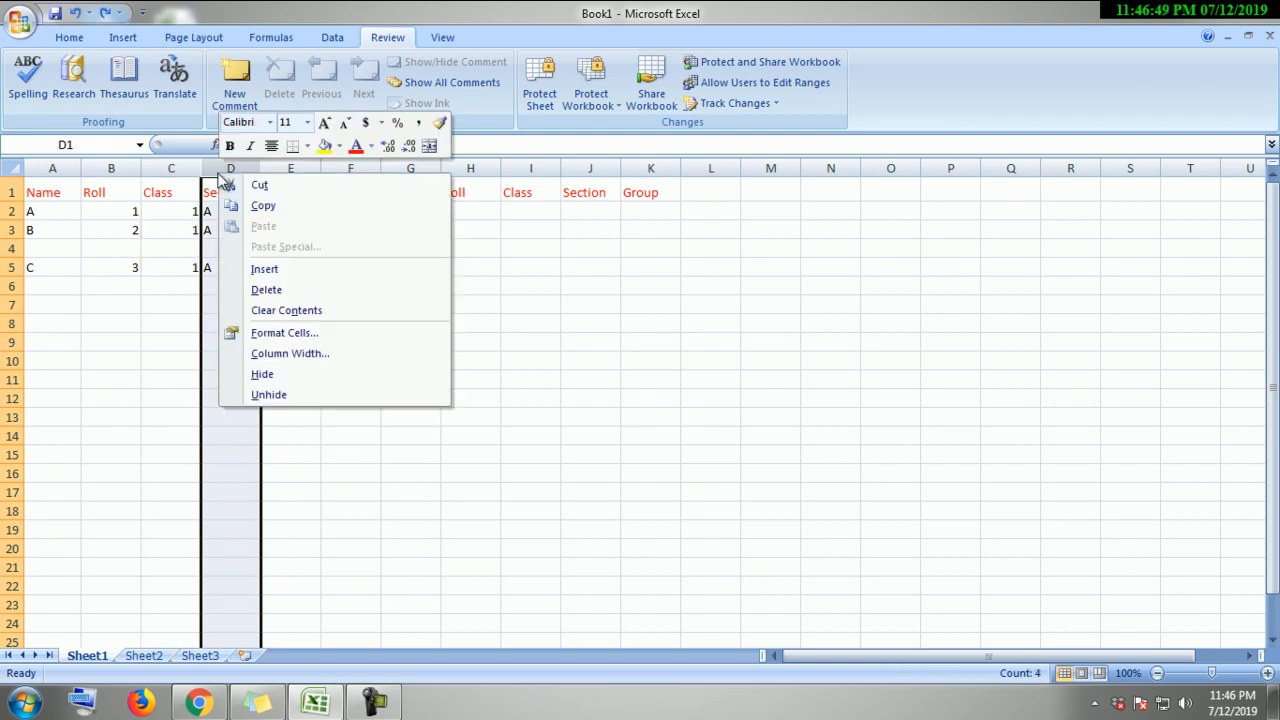
{"action": "left_click", "coordinate": [303, 270]}
{"action": "left_click", "coordinate": [336, 401]}
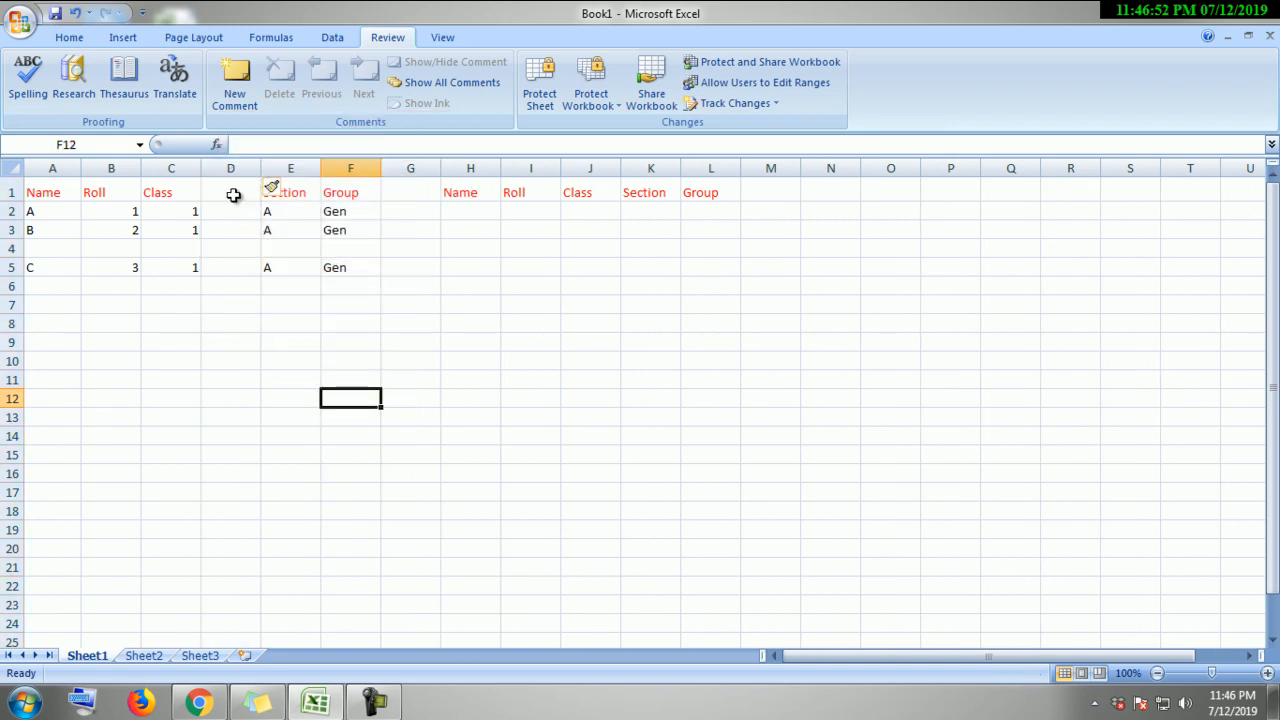
{"action": "left_click", "coordinate": [236, 198]}
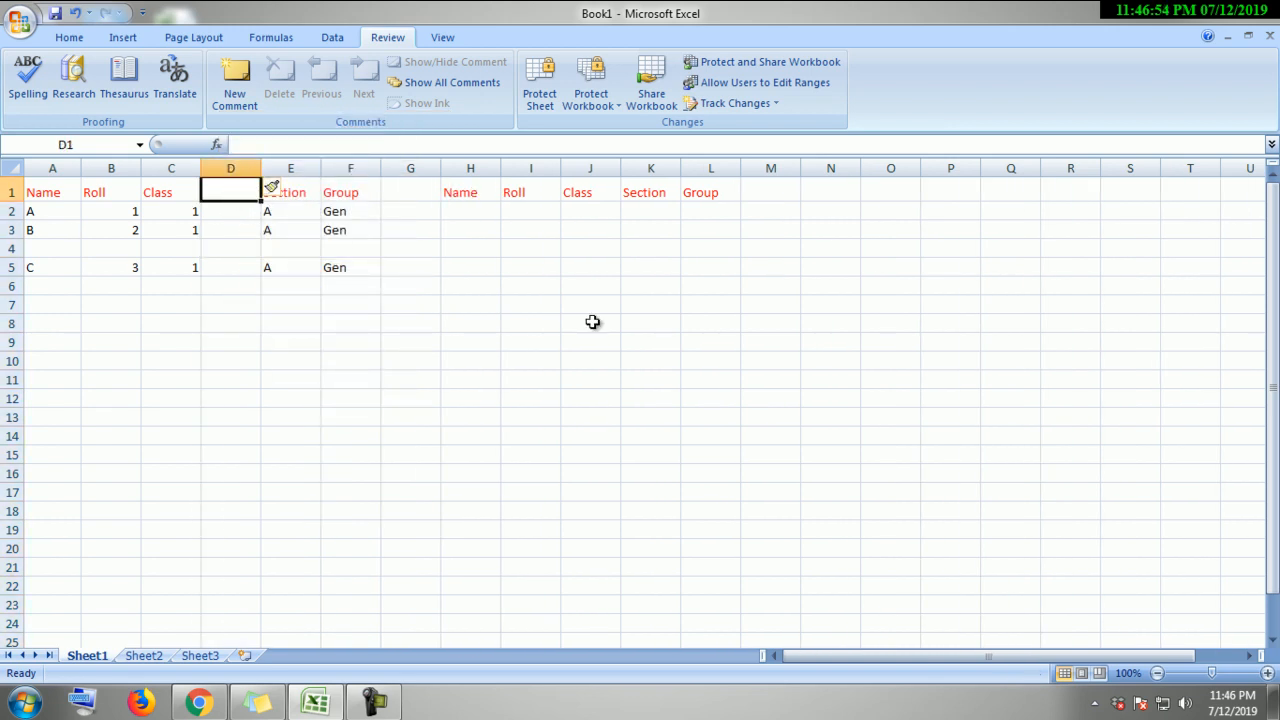
{"action": "type", "text": "Cell"}
{"action": "key", "text": "Return"}
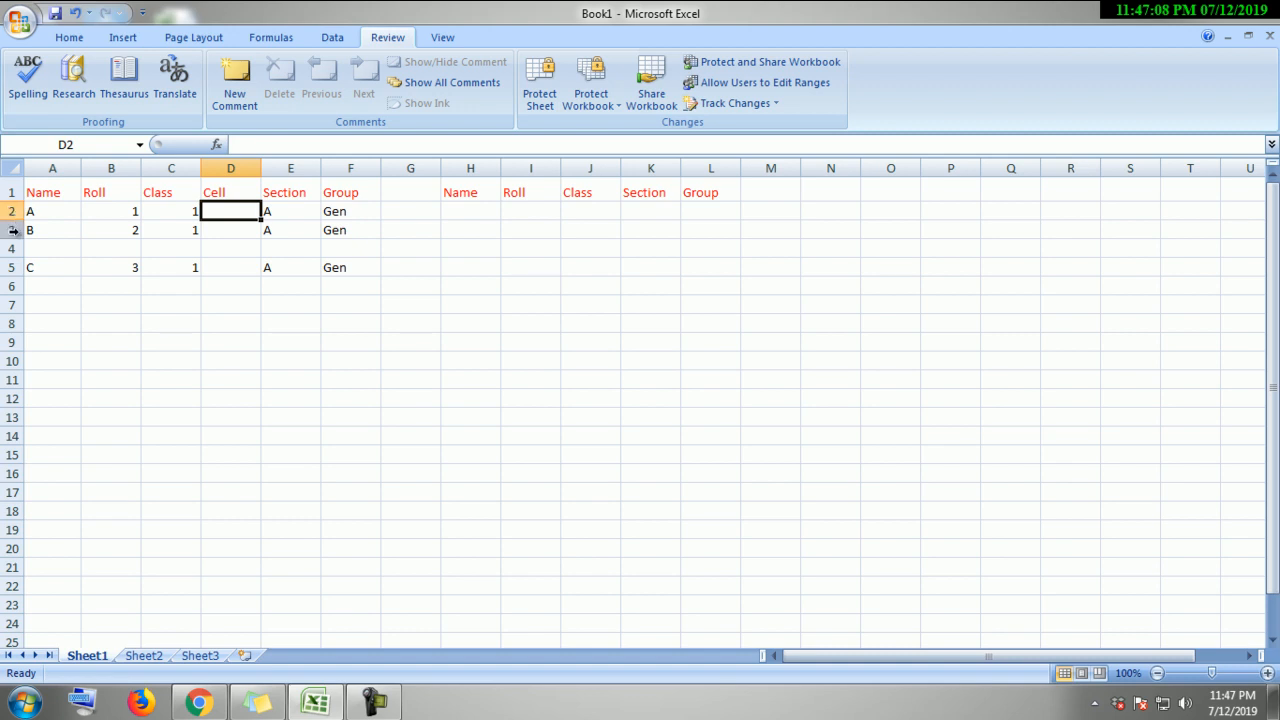
Step: Insert two blank rows above student B's record
{"action": "right_click", "coordinate": [12, 230]}
{"action": "left_click", "coordinate": [80, 330]}
{"action": "left_click", "coordinate": [417, 418]}
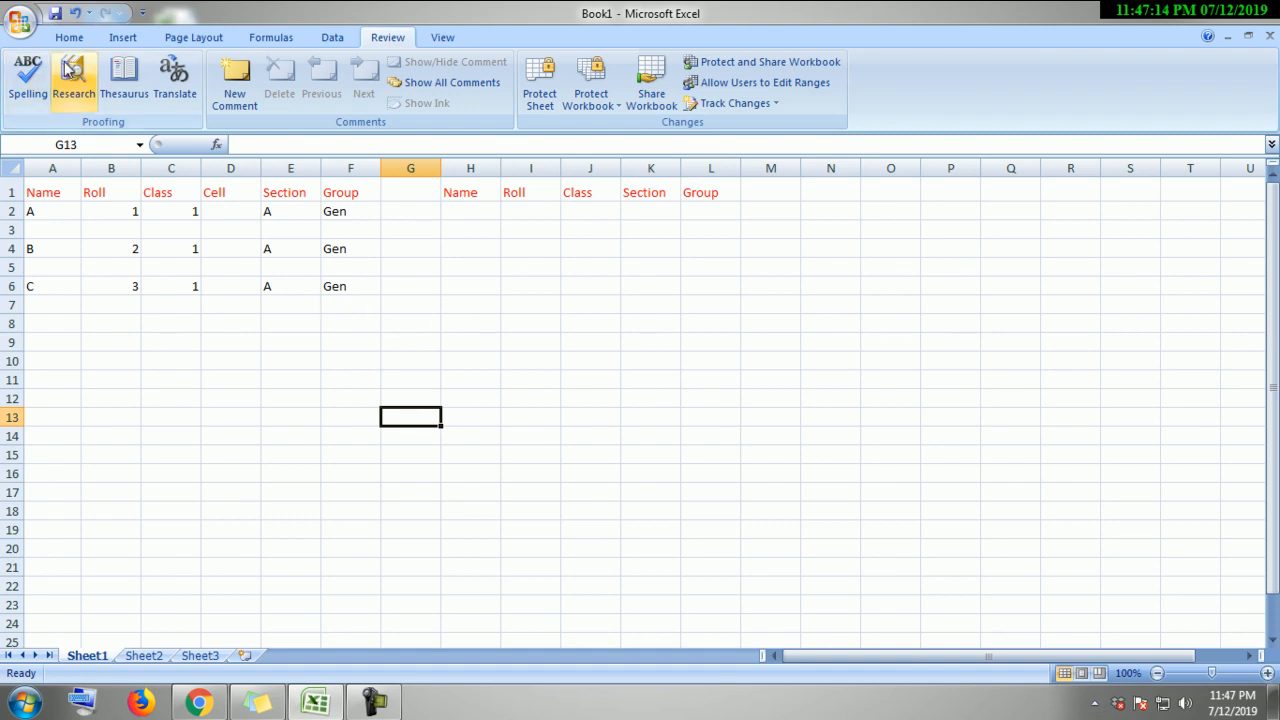
{"action": "left_click", "coordinate": [120, 38]}
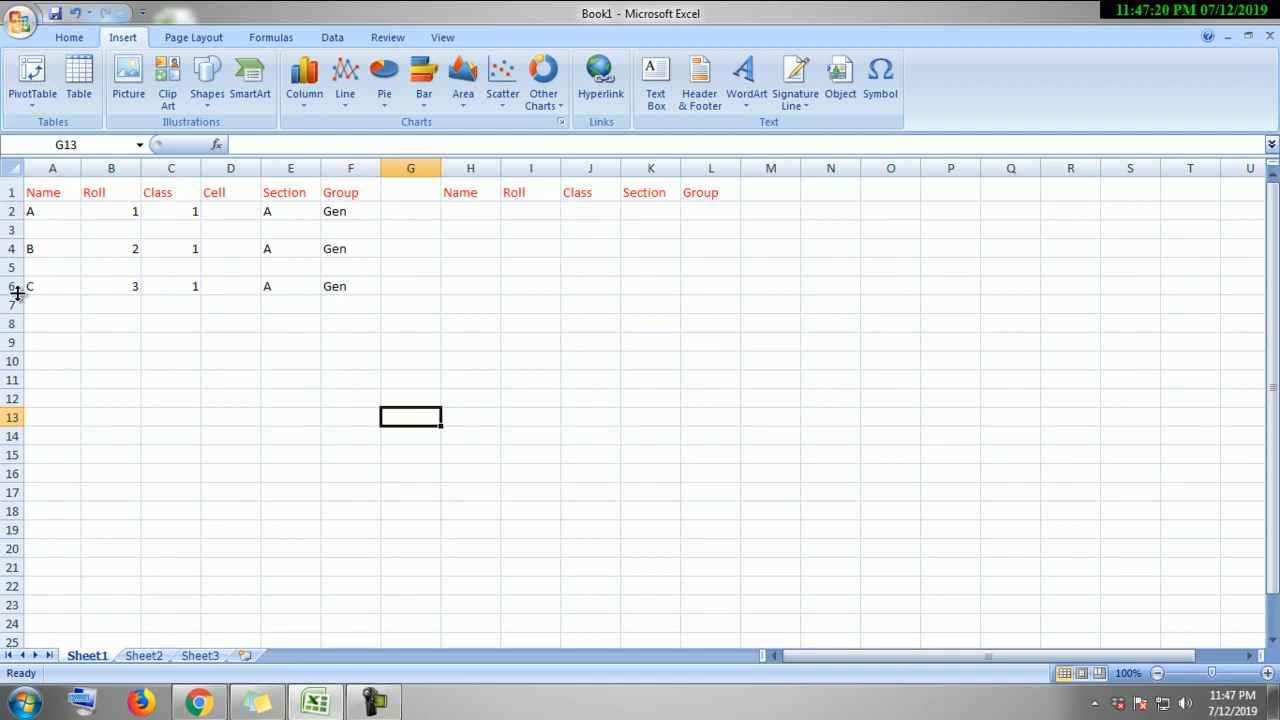
{"action": "right_click", "coordinate": [12, 249]}
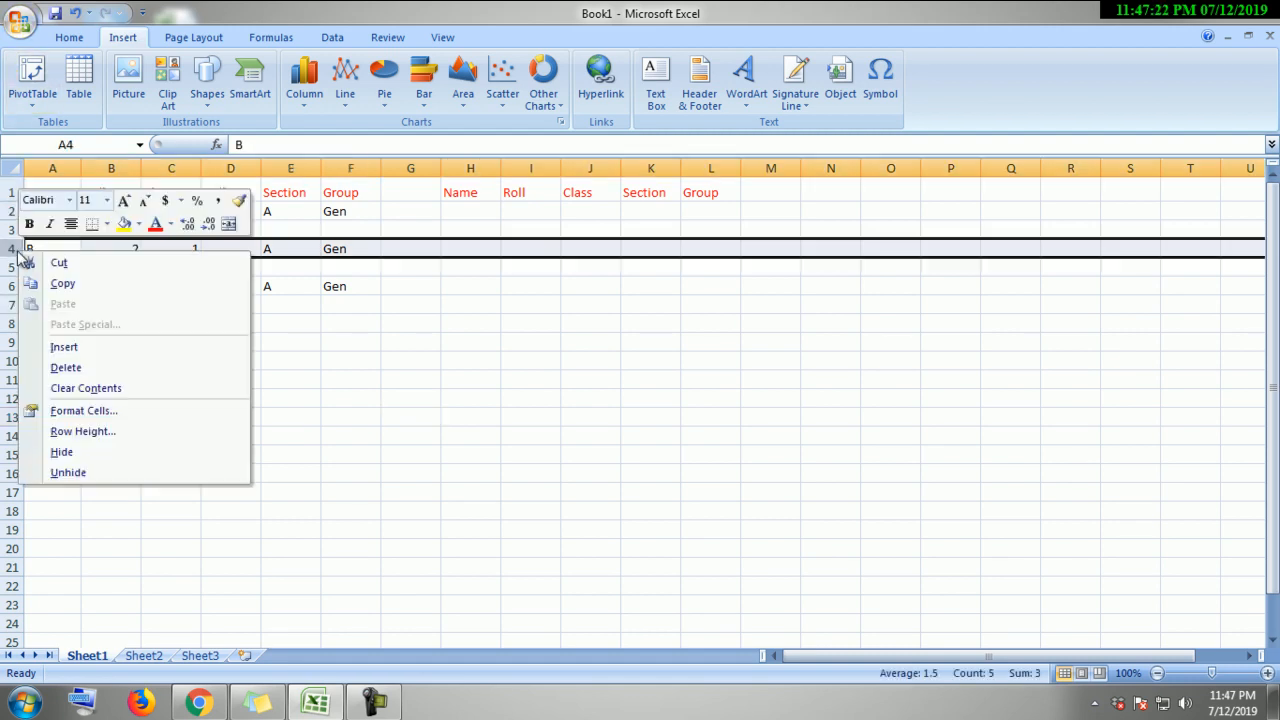
{"action": "left_click", "coordinate": [86, 345]}
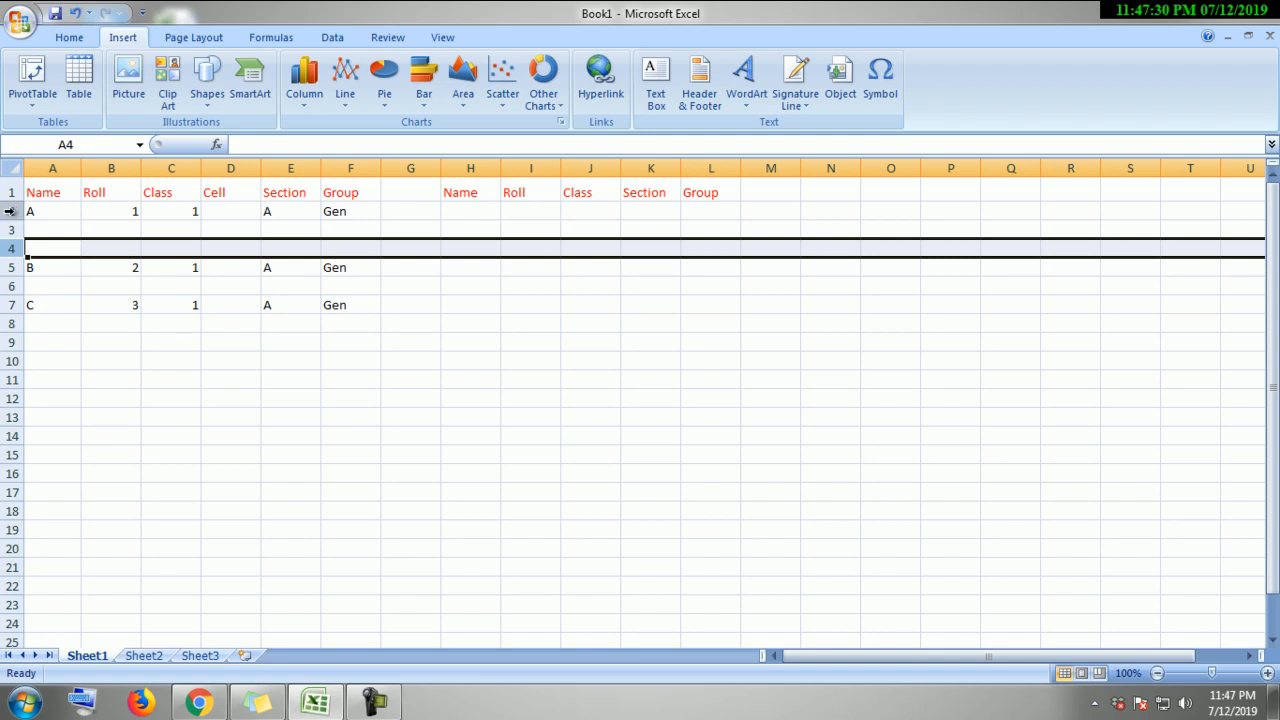
Step: Insert a blank row directly below the header row
{"action": "right_click", "coordinate": [10, 212]}
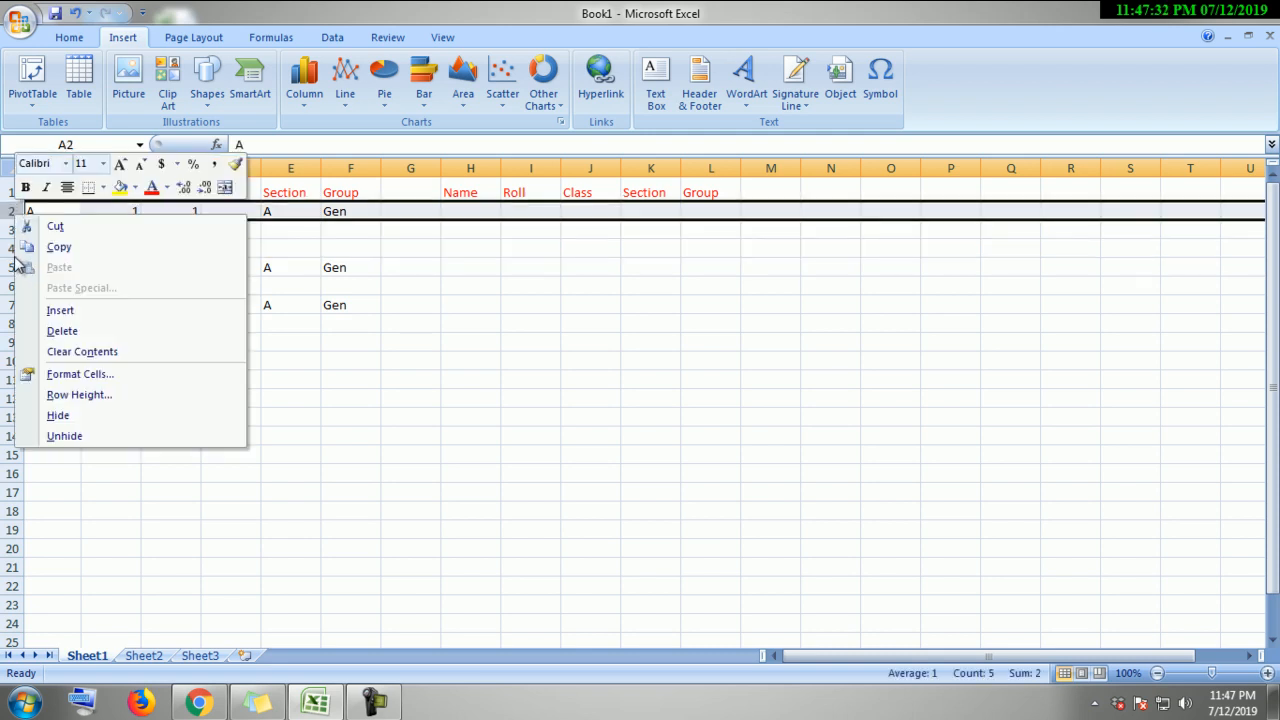
{"action": "left_click", "coordinate": [60, 310]}
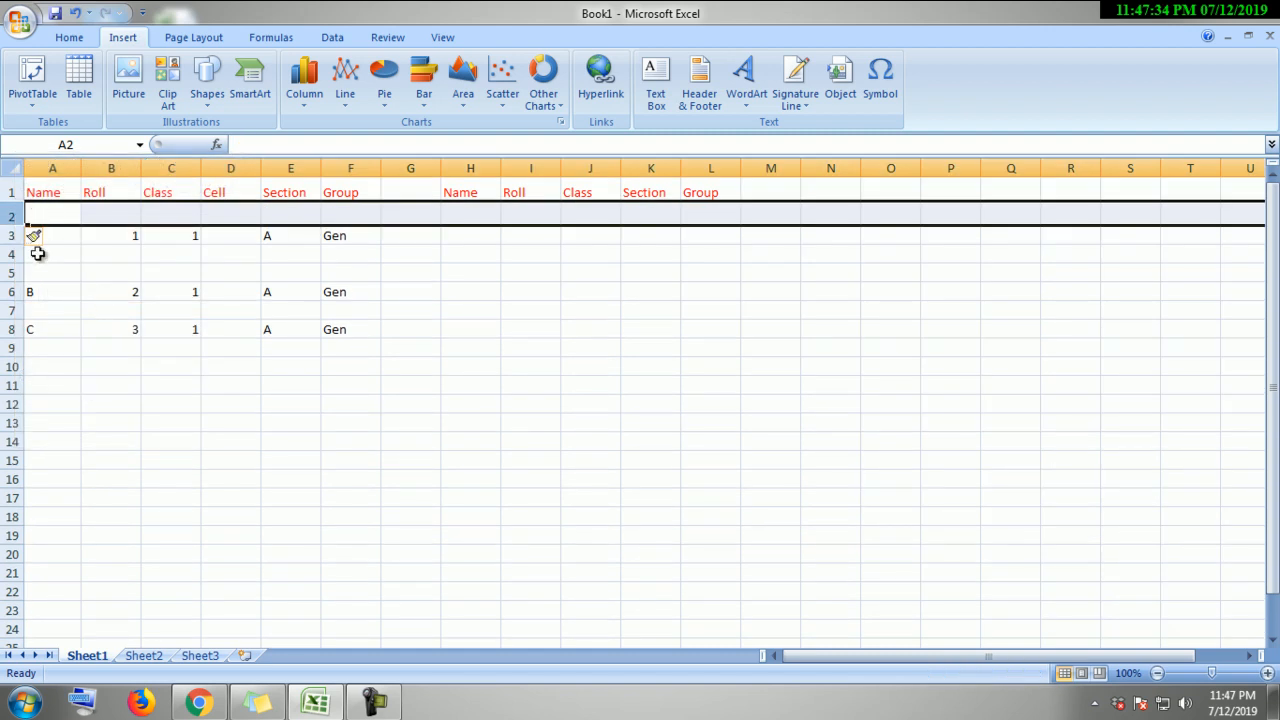
{"action": "left_click", "coordinate": [162, 308]}
{"action": "left_click", "coordinate": [65, 262]}
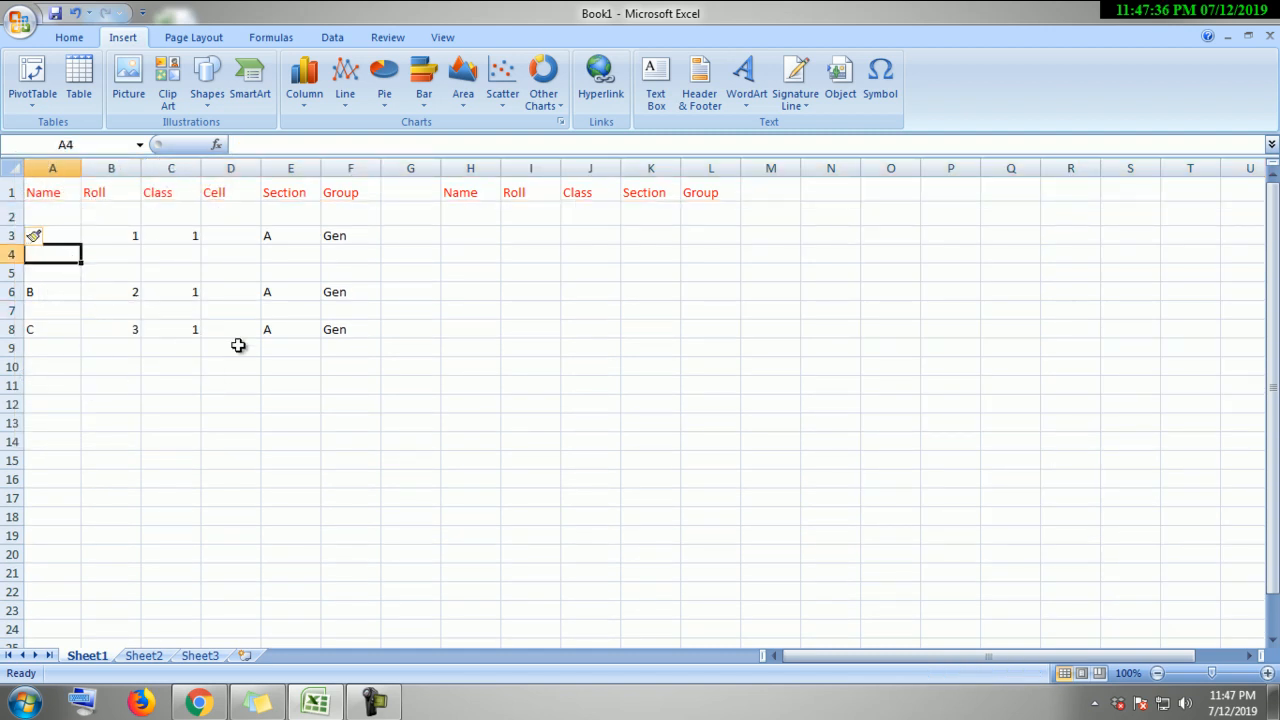
{"action": "left_click", "coordinate": [363, 398]}
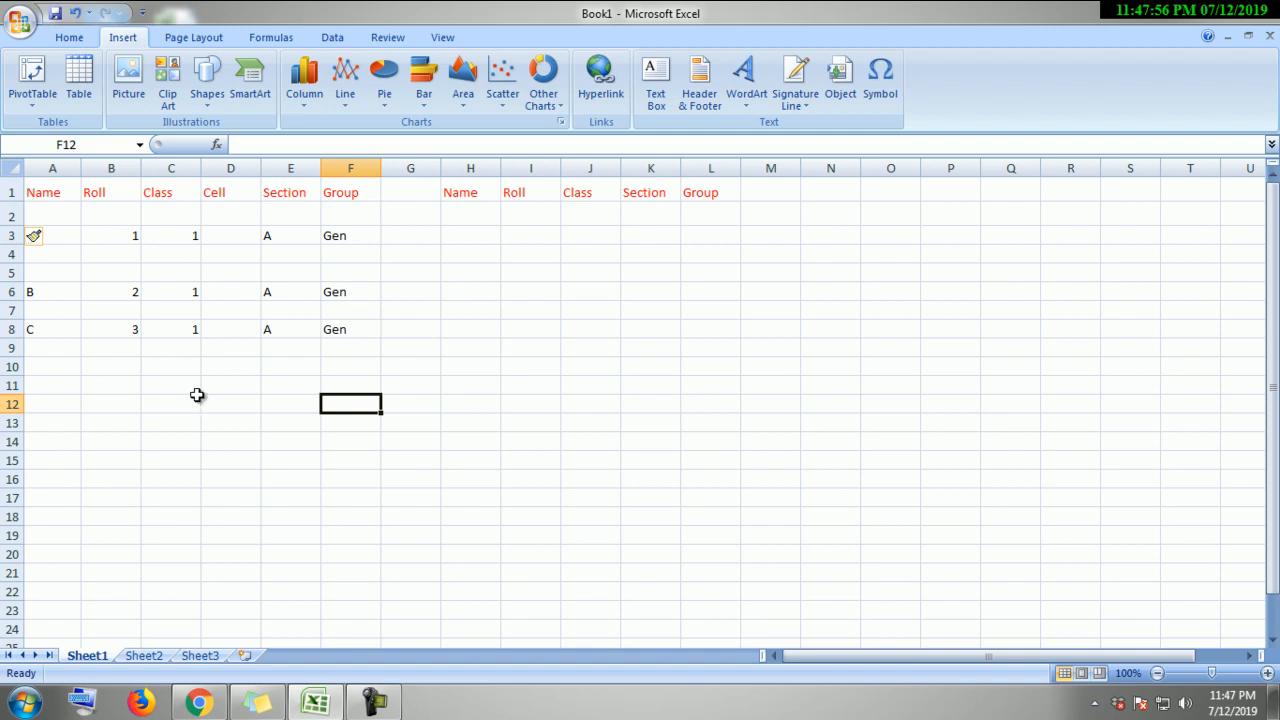
Step: Type a student's full name into cell A10
{"action": "left_click", "coordinate": [62, 367]}
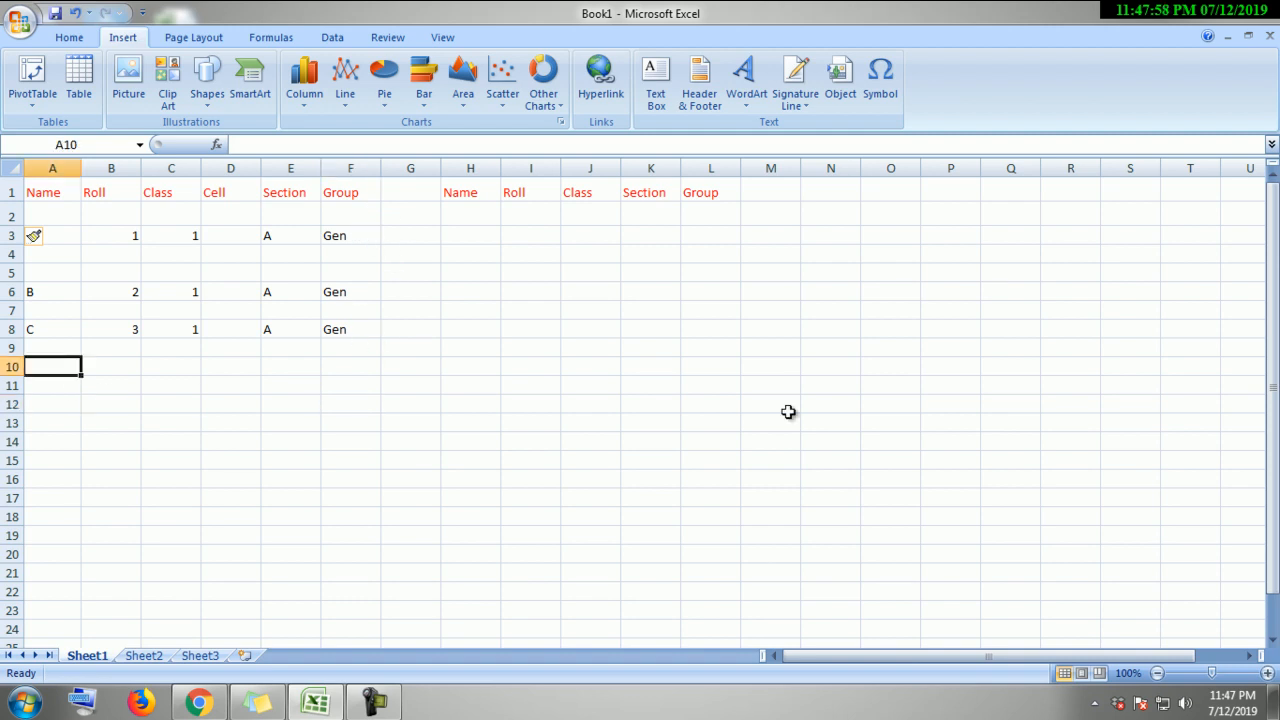
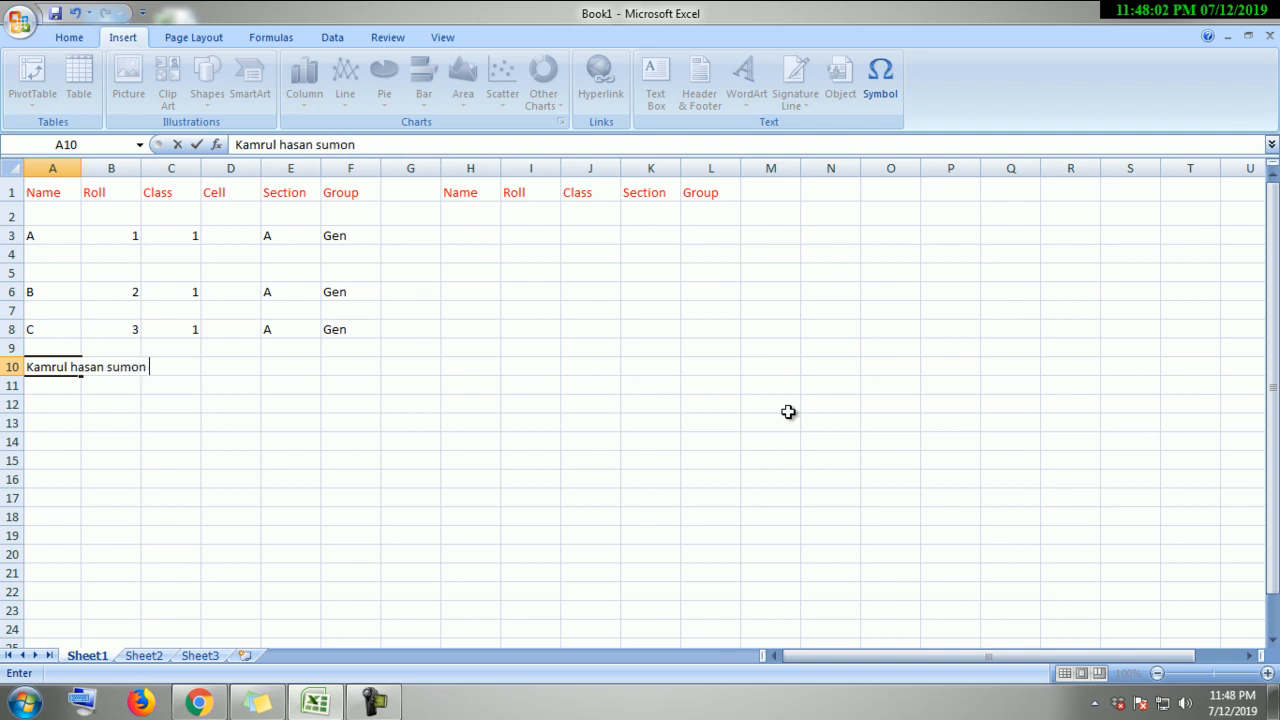
{"action": "key", "text": "Tab"}
{"action": "left_click", "coordinate": [672, 403]}
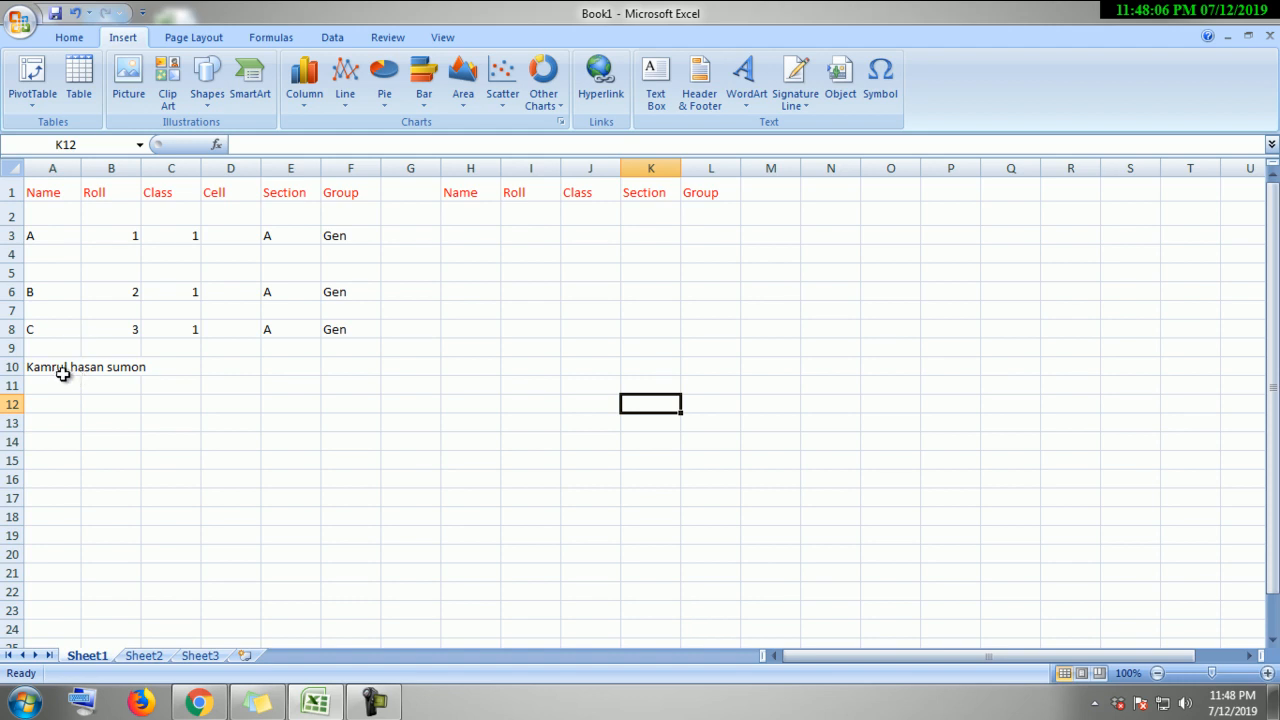
{"action": "left_click", "coordinate": [131, 370]}
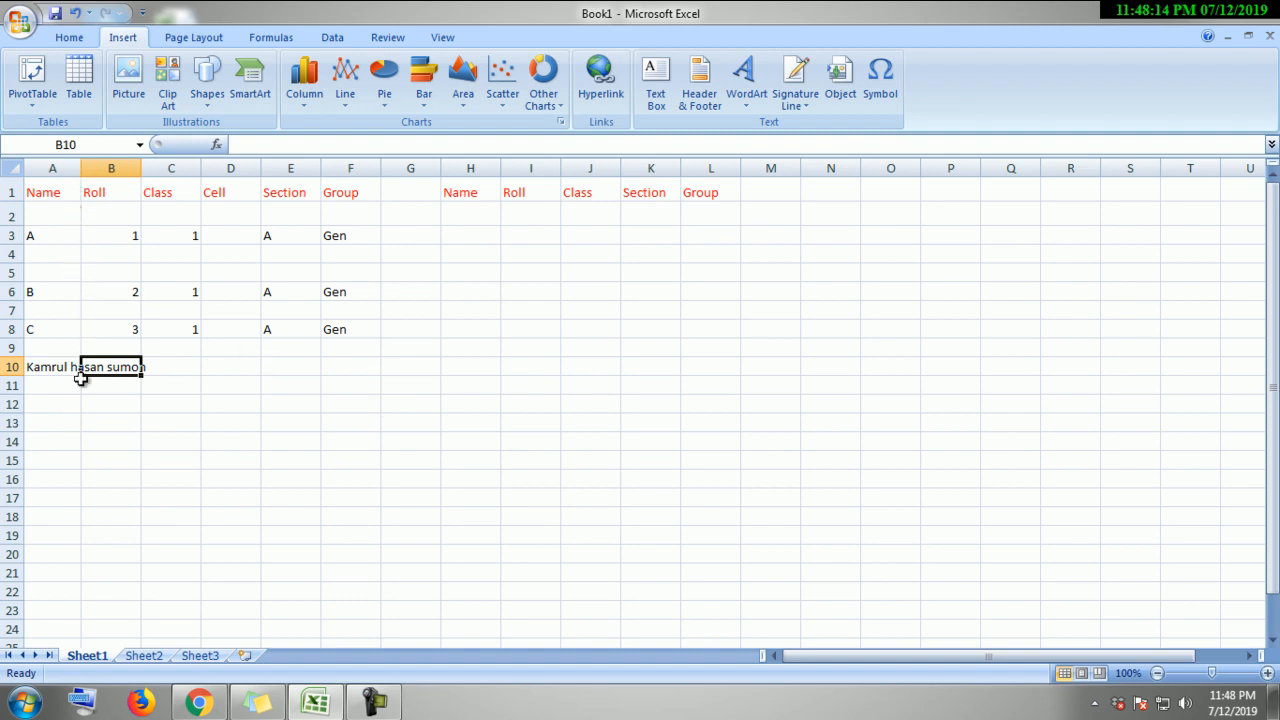
{"action": "left_click", "coordinate": [125, 384]}
{"action": "left_click", "coordinate": [113, 423]}
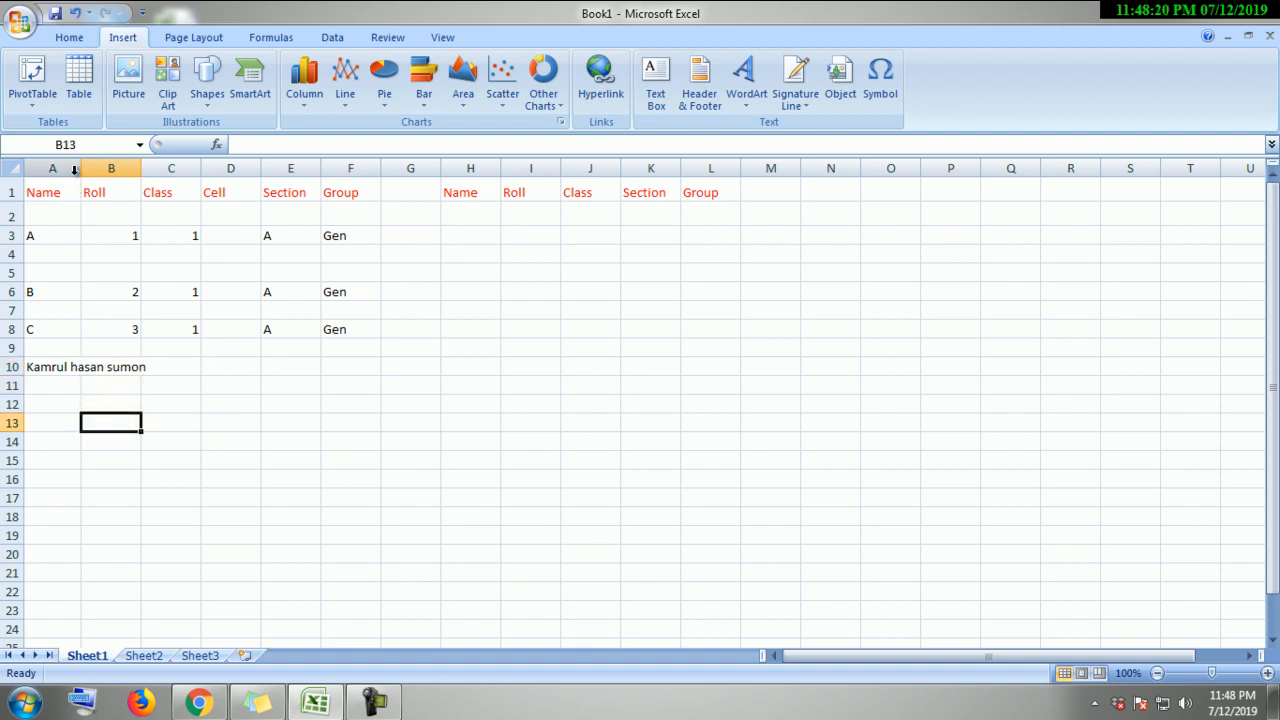
Step: Type a second student's full name in A11 and widen column A to 15.57
{"action": "left_click_drag", "start_coordinate": [80, 174], "coordinate": [154, 181]}
{"action": "left_click", "coordinate": [478, 476]}
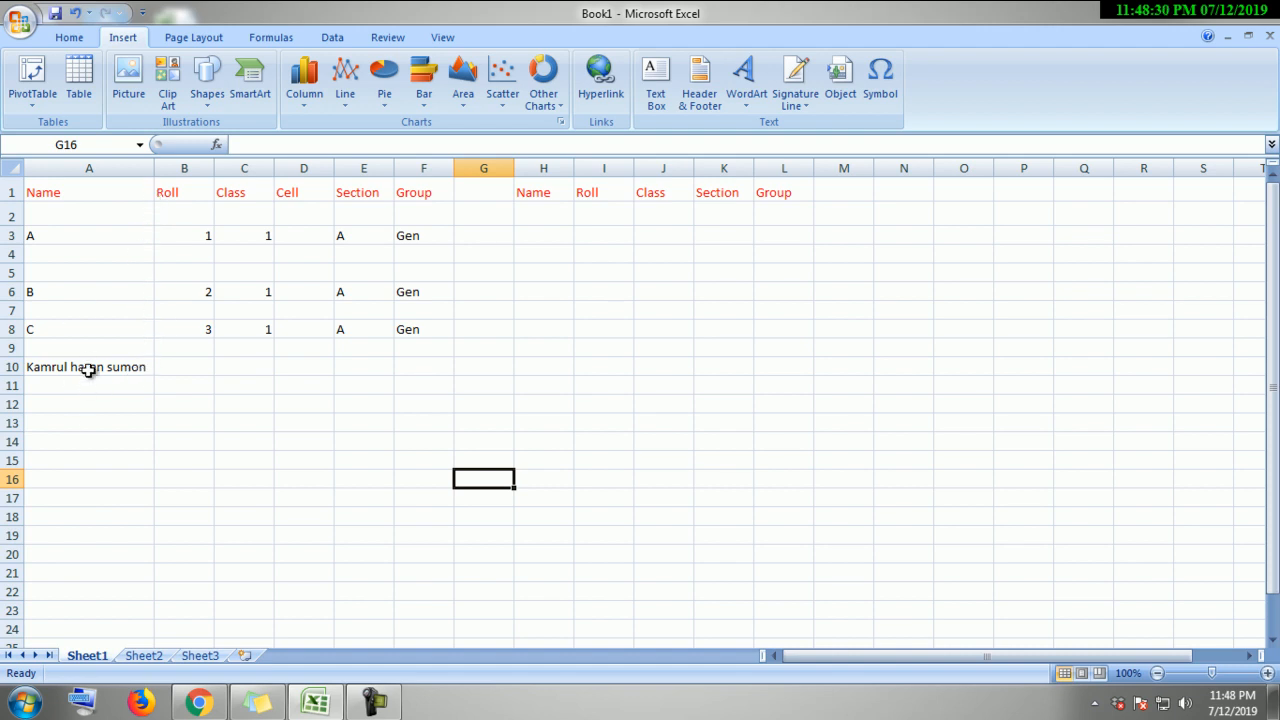
{"action": "left_click_drag", "start_coordinate": [154, 169], "coordinate": [84, 172]}
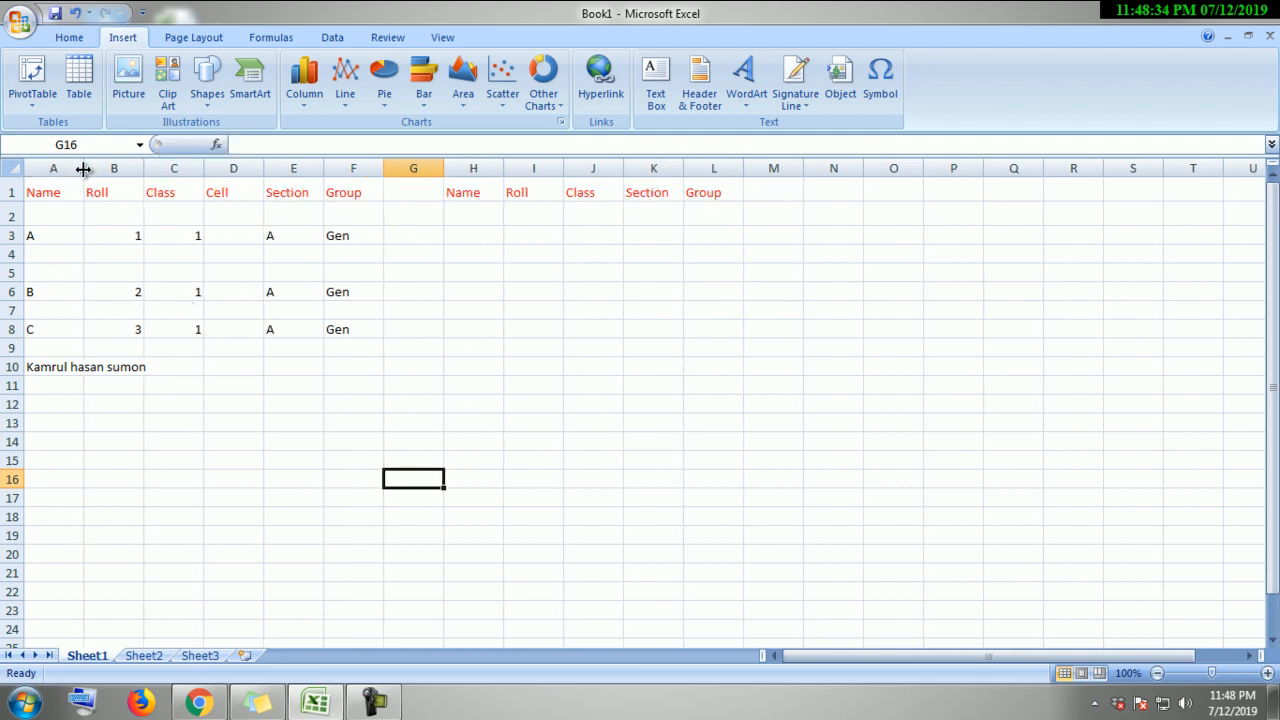
{"action": "left_click", "coordinate": [76, 382]}
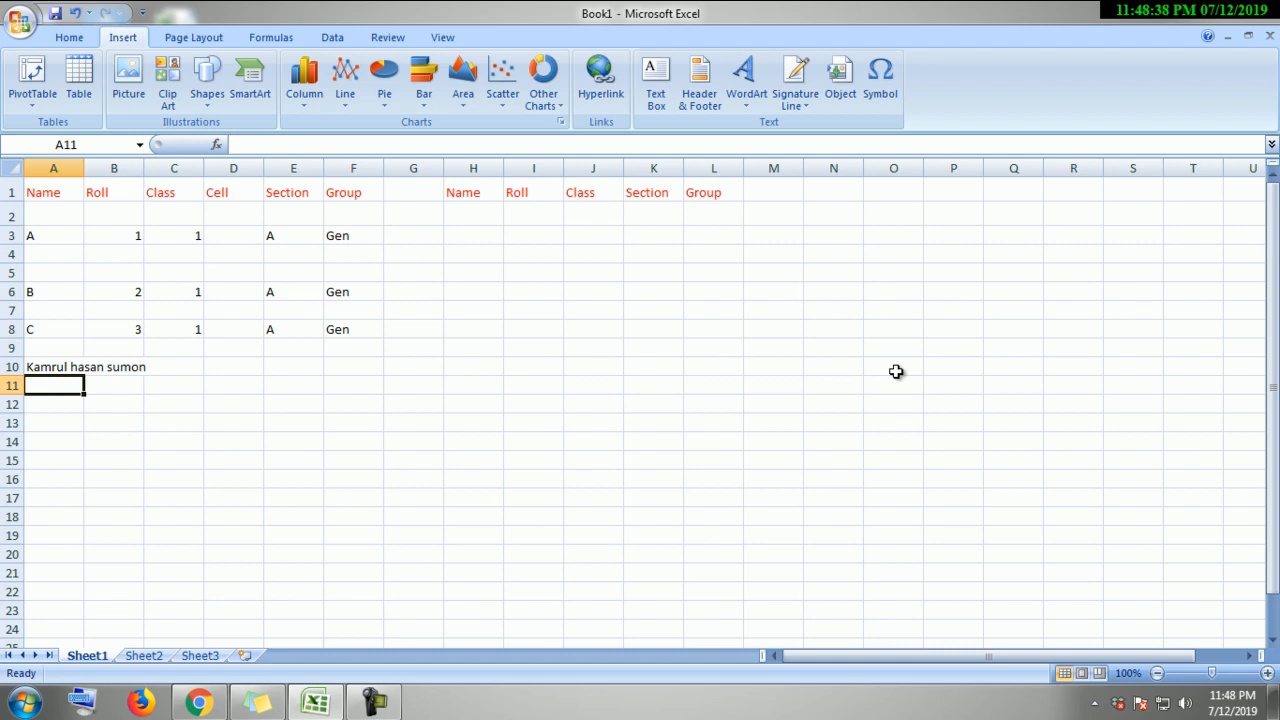
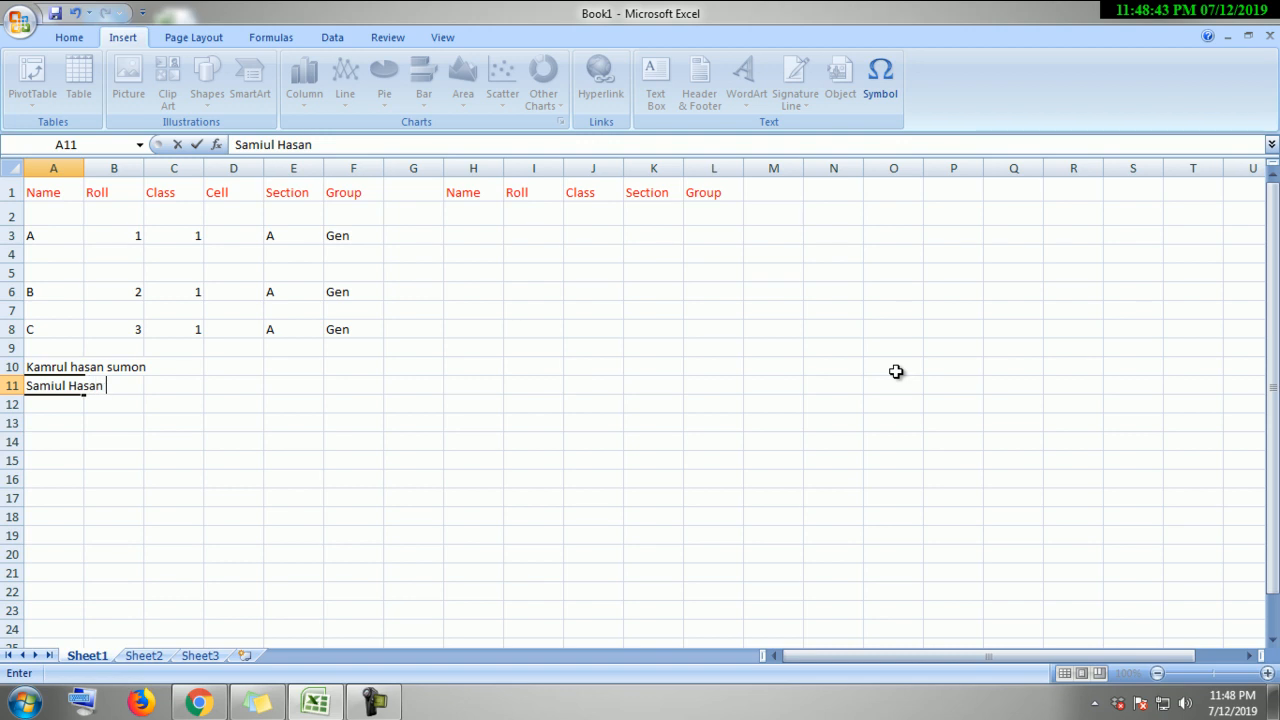
{"action": "key", "text": "Tab"}
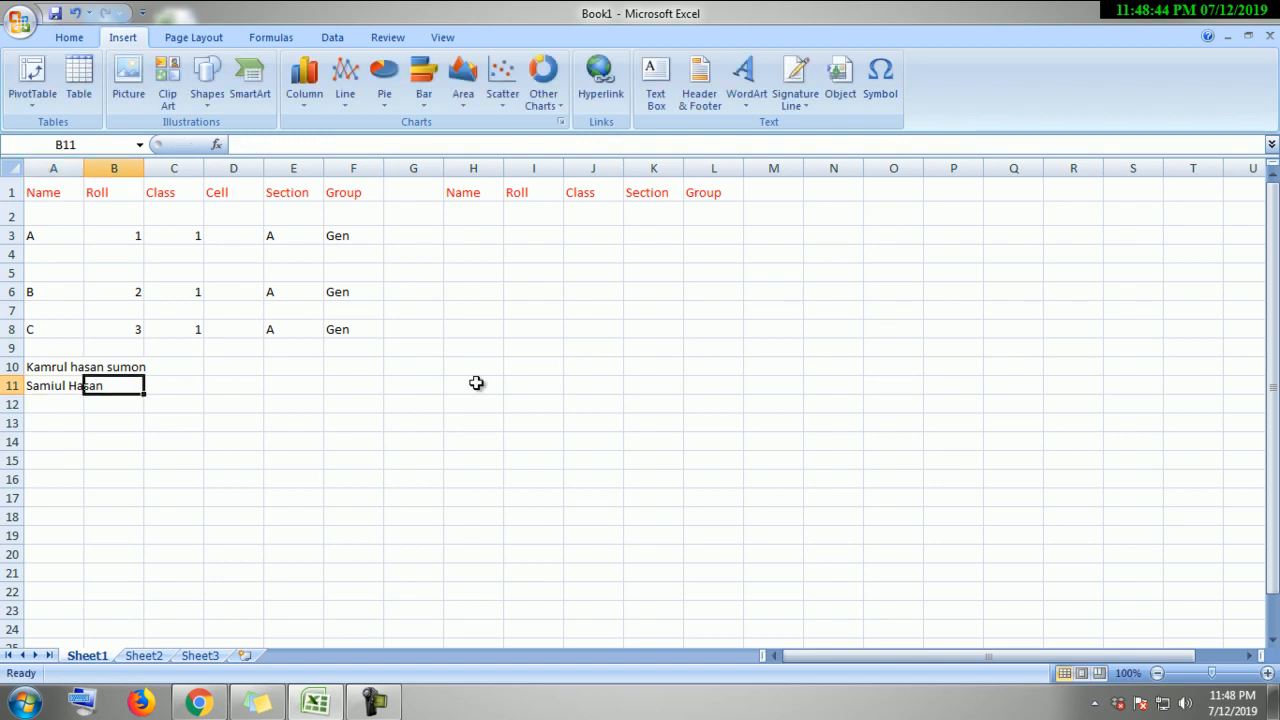
{"action": "left_click", "coordinate": [78, 388]}
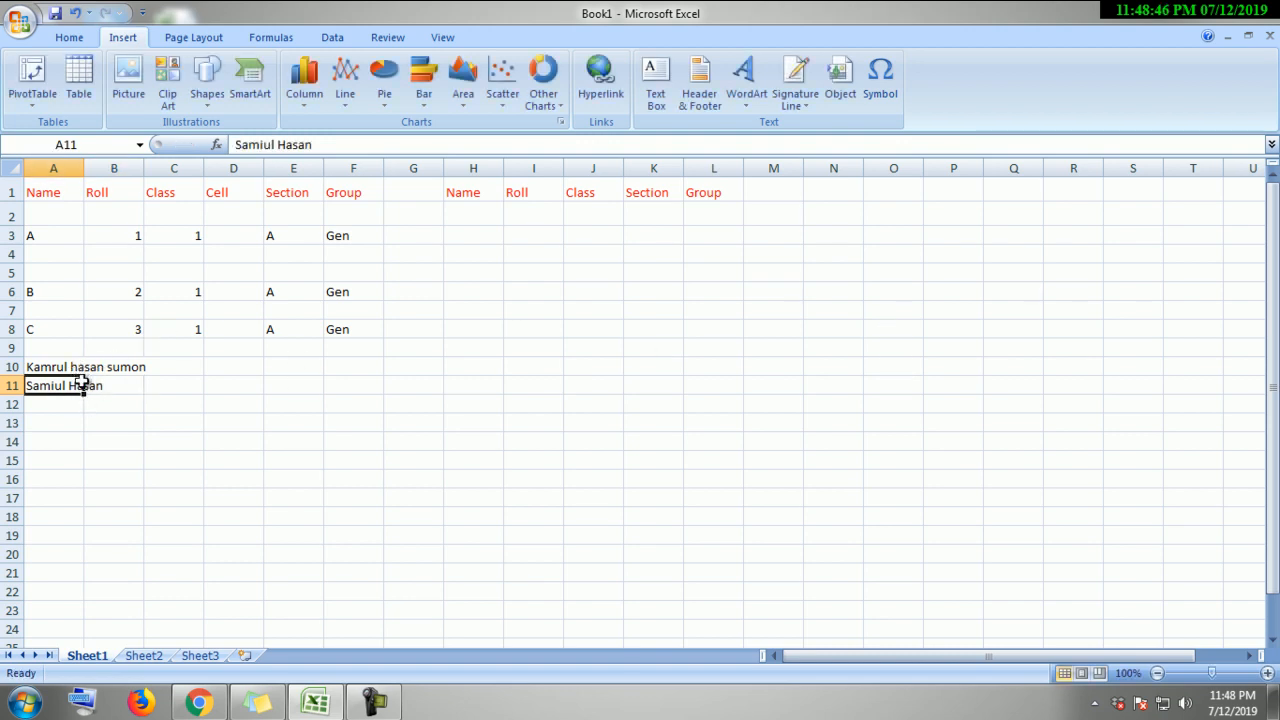
{"action": "left_click", "coordinate": [100, 404]}
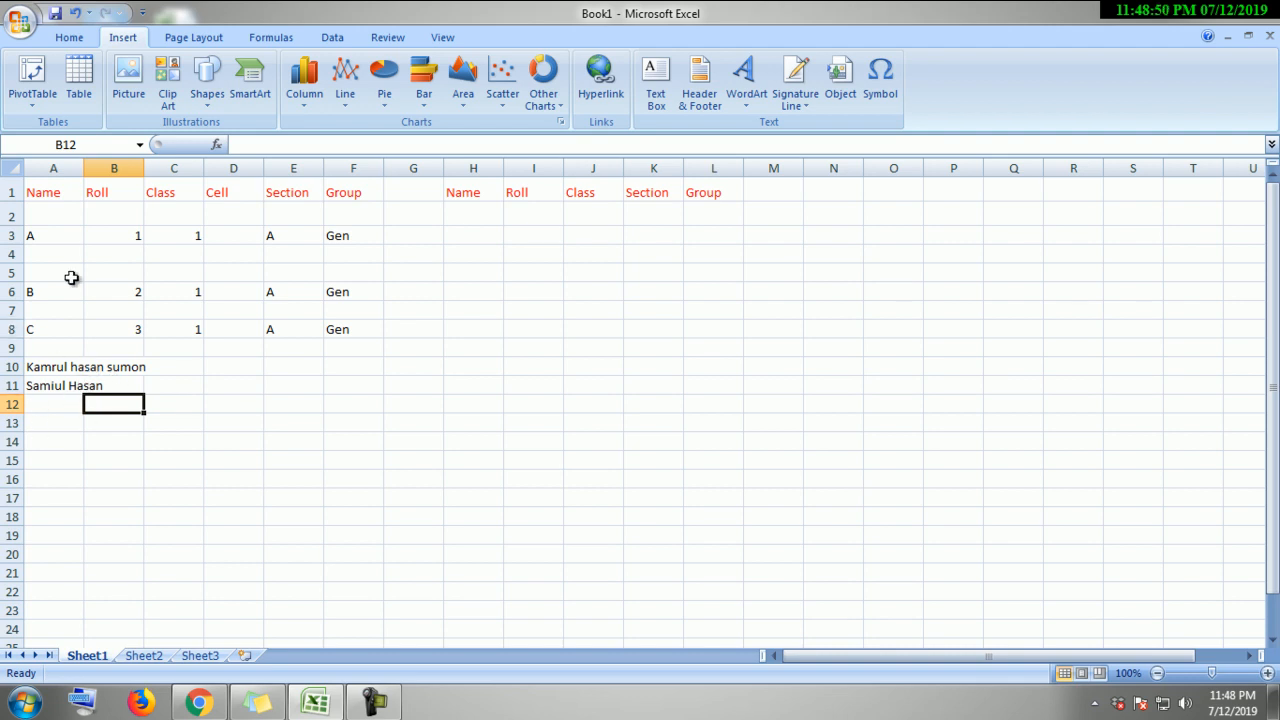
{"action": "left_click_drag", "start_coordinate": [84, 170], "coordinate": [151, 170]}
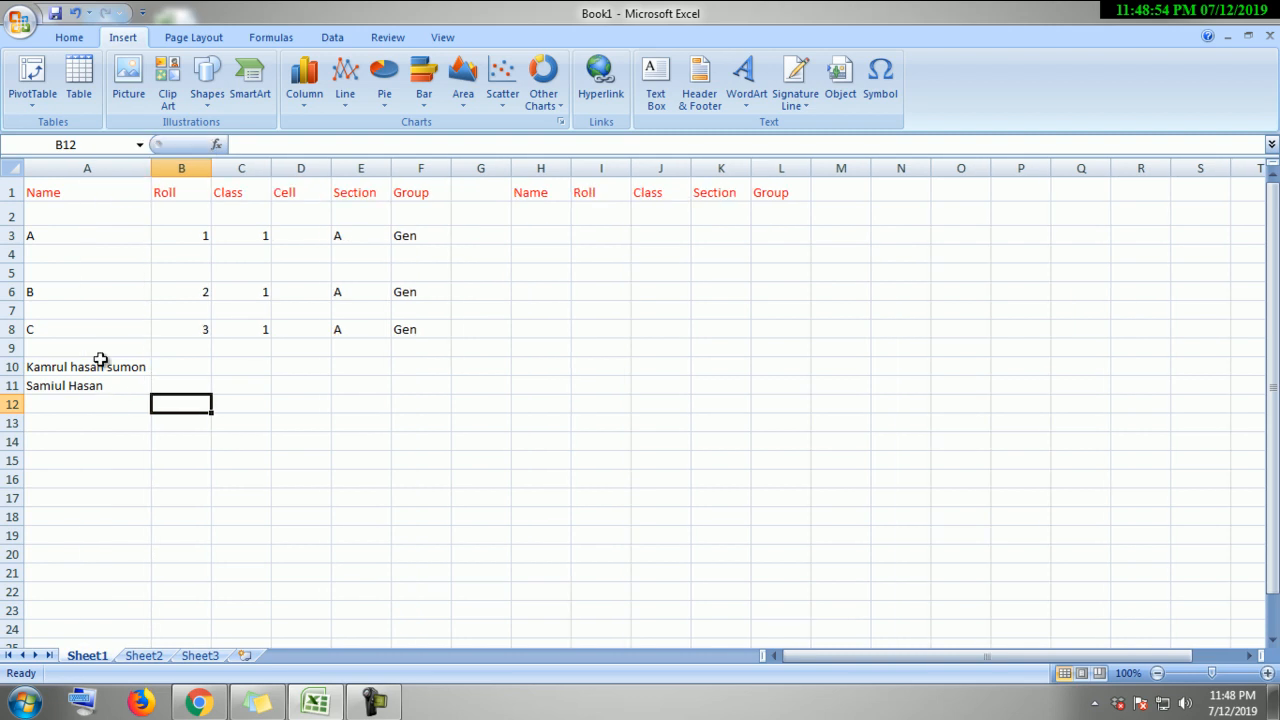
{"action": "left_click", "coordinate": [135, 437]}
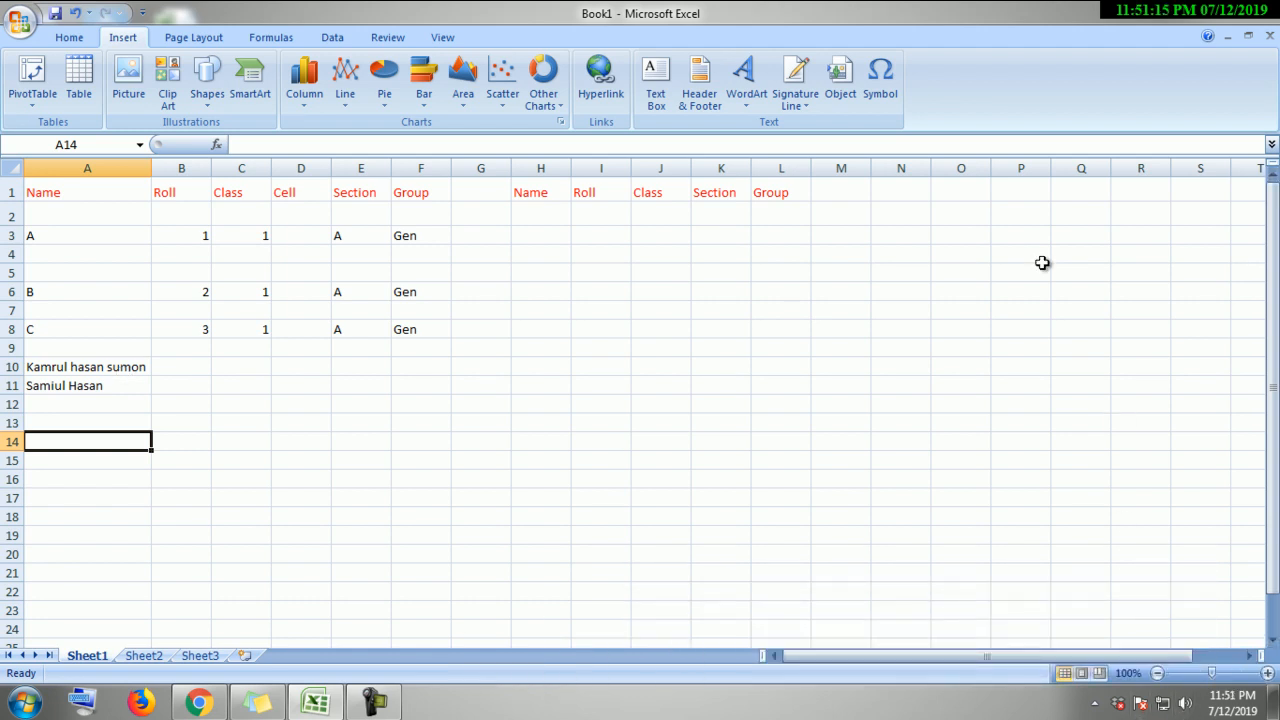
Step: Delete the name in A10 and narrow column A to about 105 pixels
{"action": "left_click", "coordinate": [98, 390]}
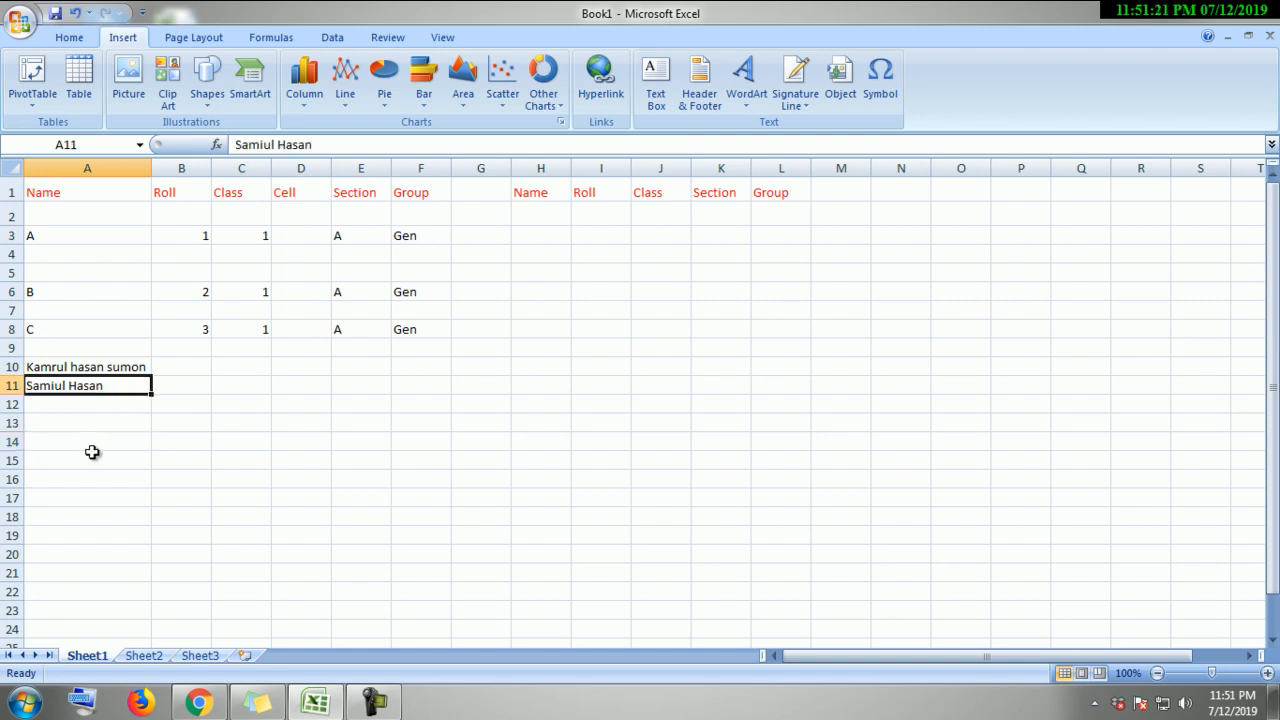
{"action": "left_click", "coordinate": [105, 372]}
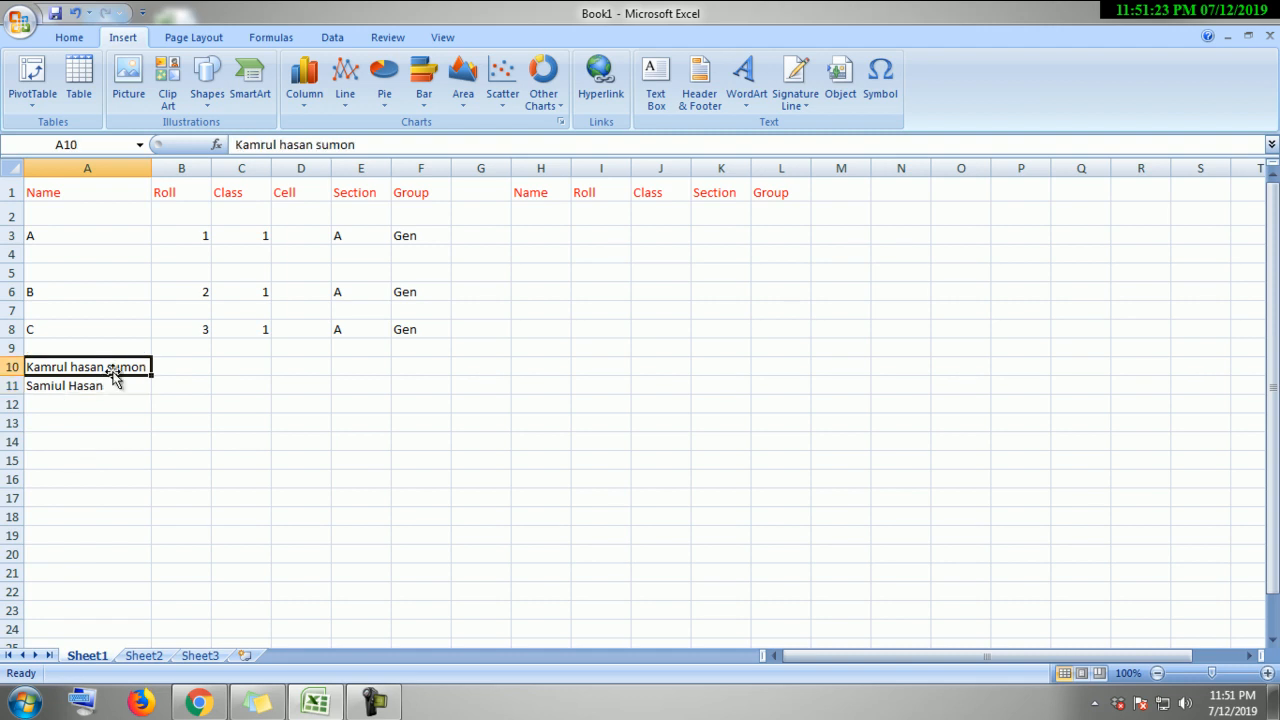
{"action": "key", "text": "Delete"}
{"action": "left_click_drag", "start_coordinate": [153, 172], "coordinate": [107, 168]}
Step: Adjust column A slightly and begin the second student's name in A12
{"action": "left_click", "coordinate": [197, 520]}
{"action": "left_click", "coordinate": [308, 402]}
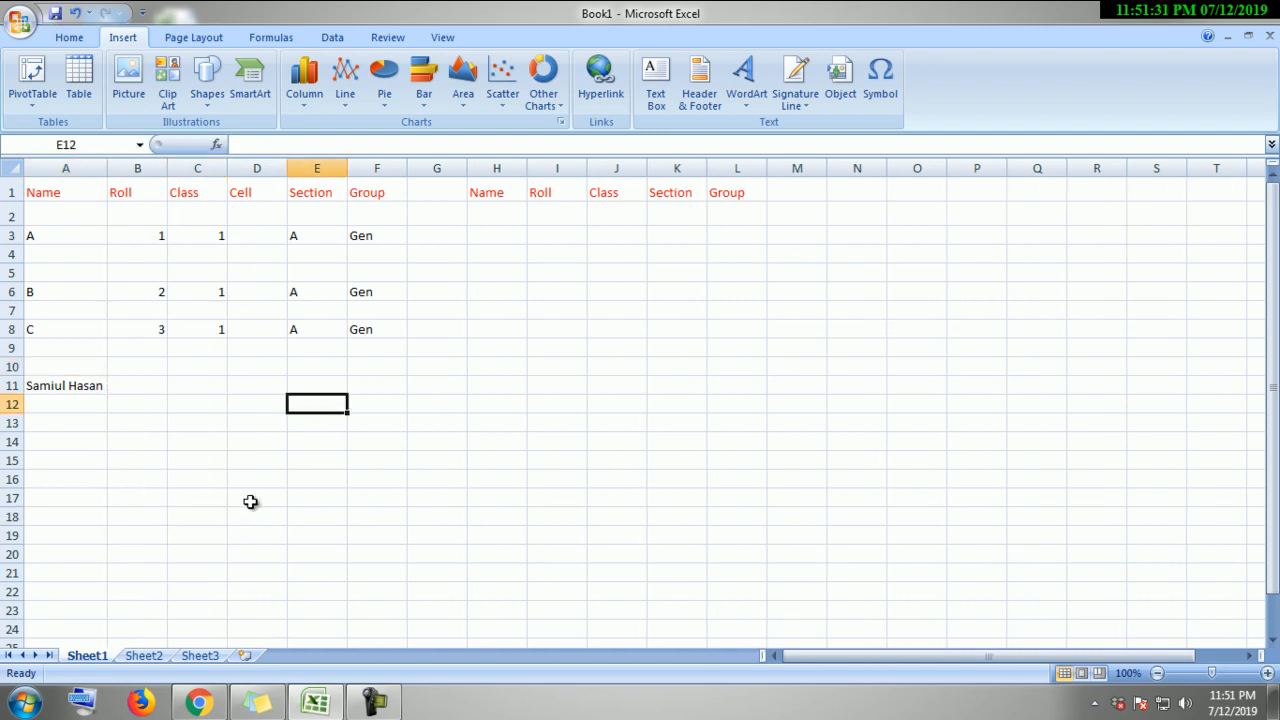
{"action": "left_click", "coordinate": [102, 408]}
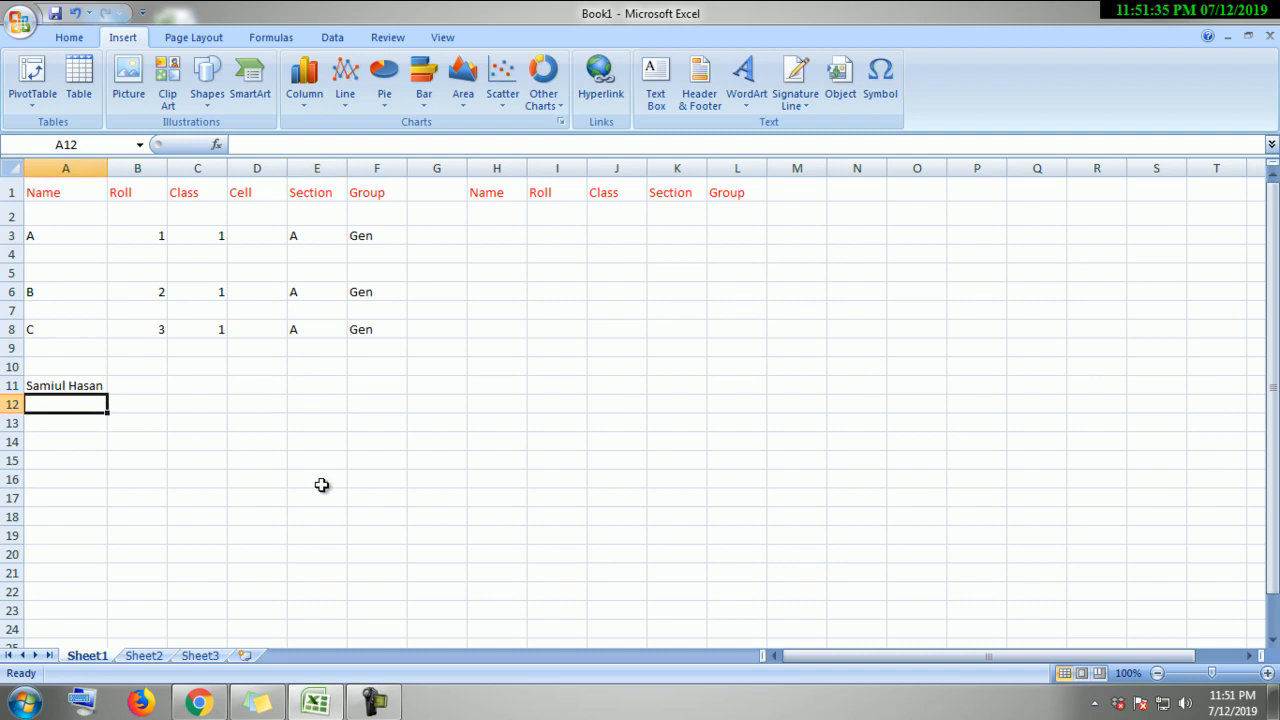
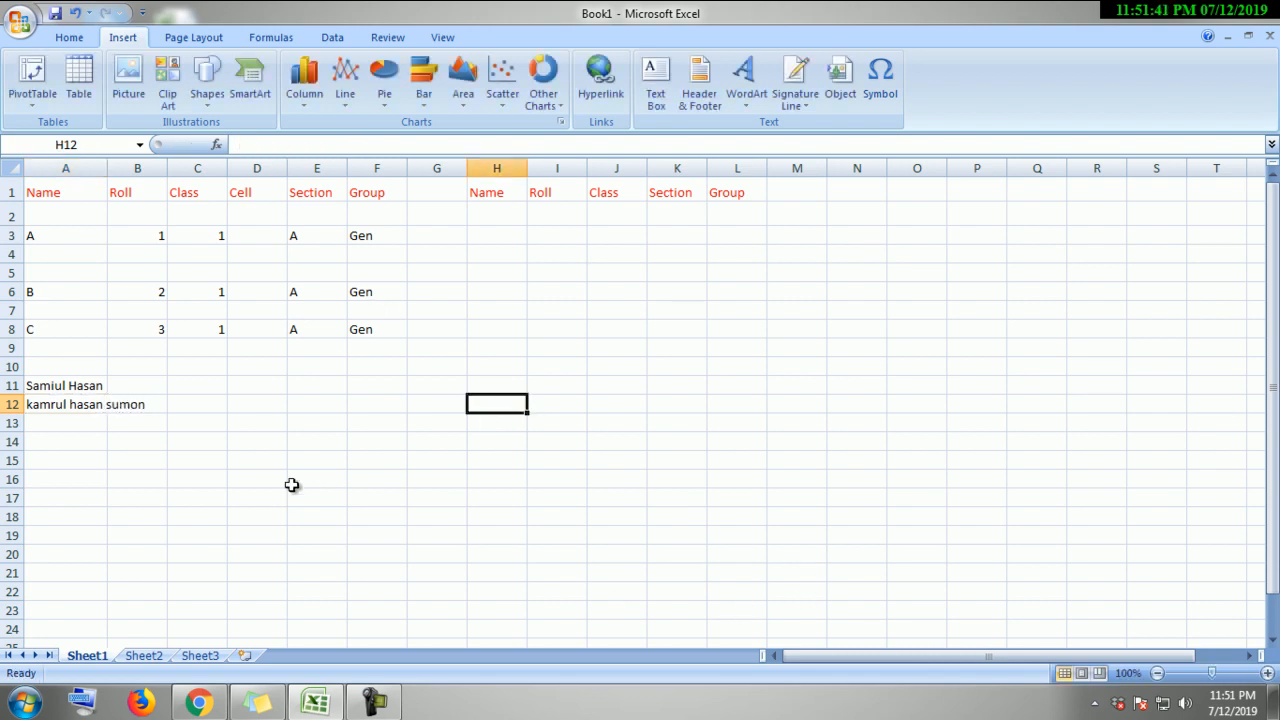
Step: Widen column A for the long name, narrow it back to about 70 pixels, and select all
{"action": "left_click_drag", "start_coordinate": [105, 172], "coordinate": [152, 172]}
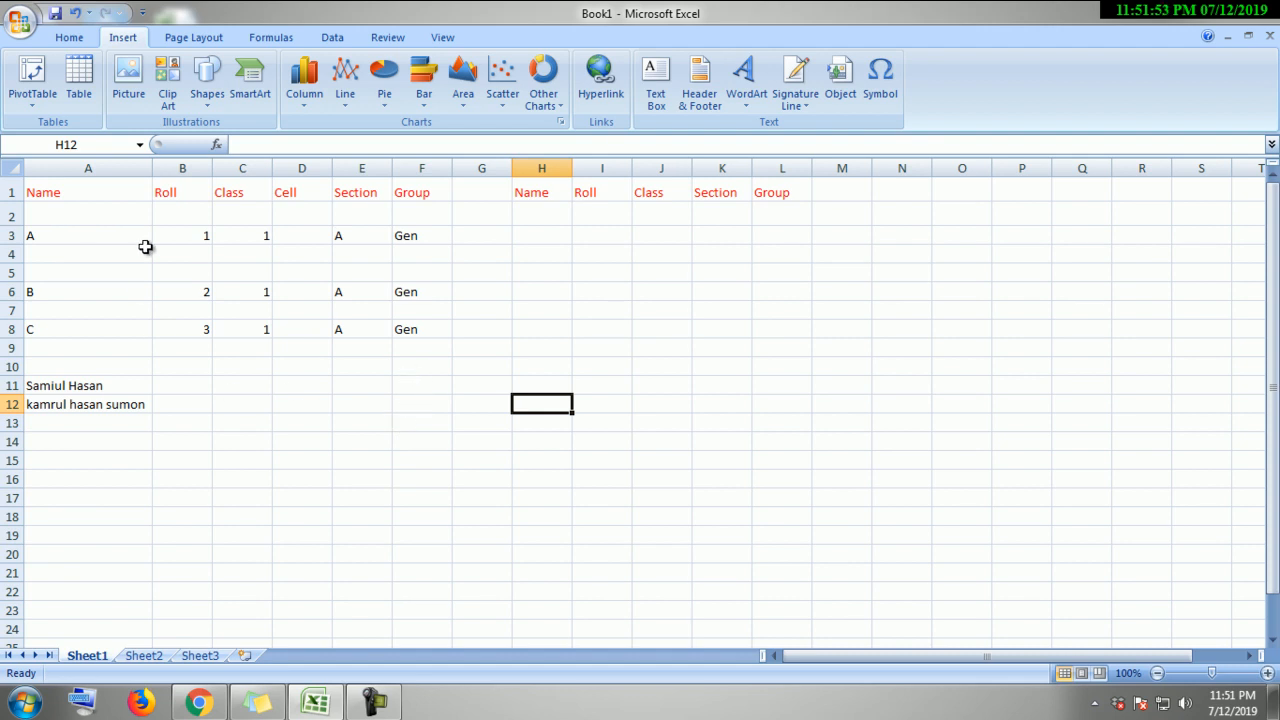
{"action": "left_click_drag", "start_coordinate": [152, 168], "coordinate": [89, 180]}
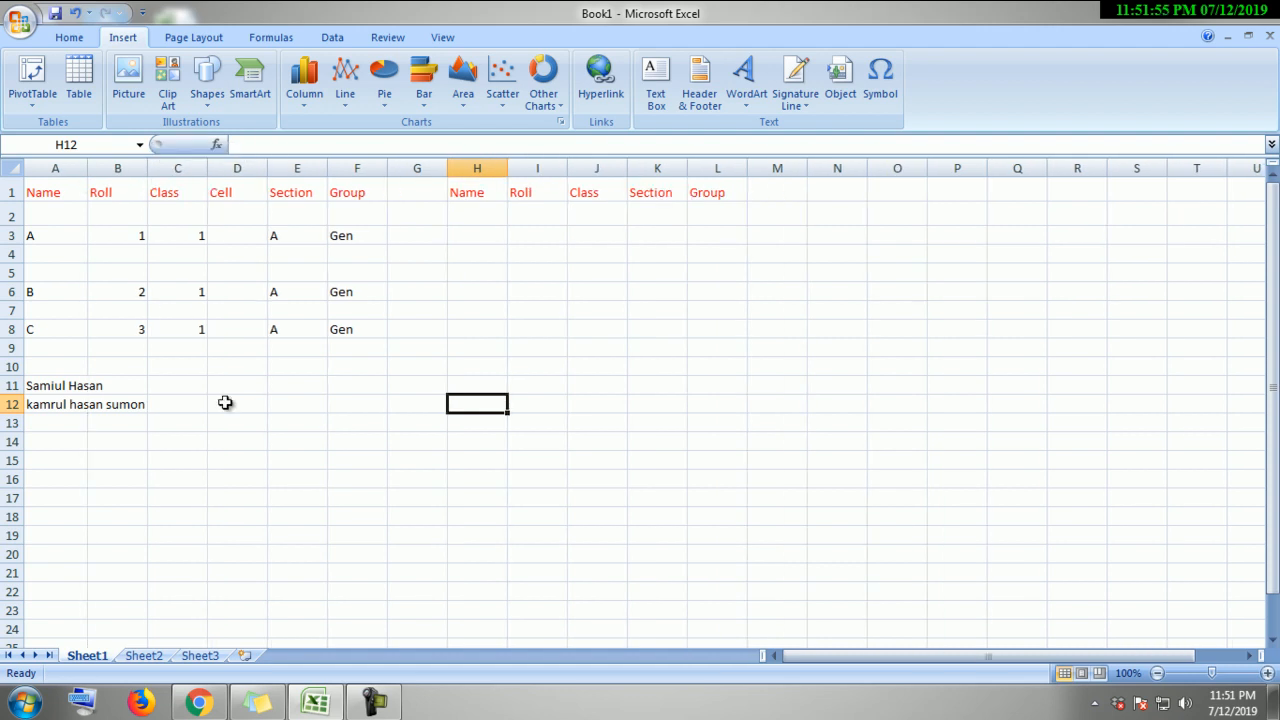
{"action": "left_click", "coordinate": [255, 456]}
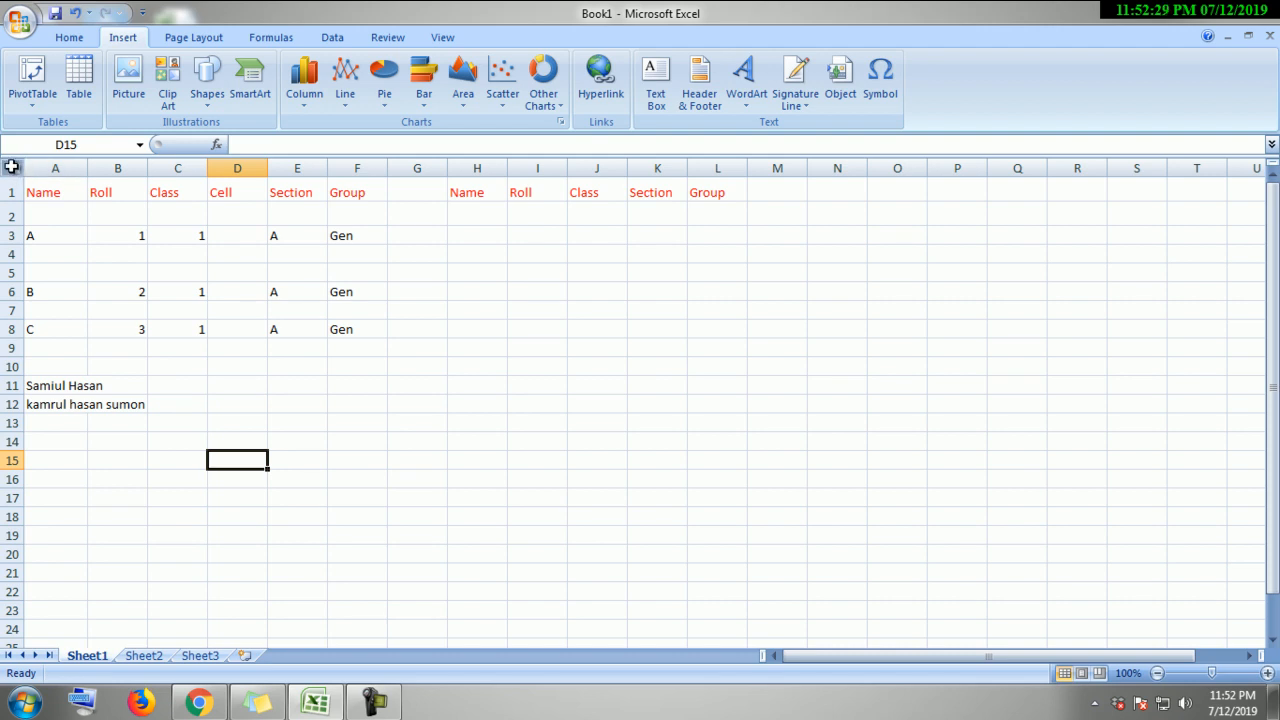
{"action": "left_click", "coordinate": [12, 167]}
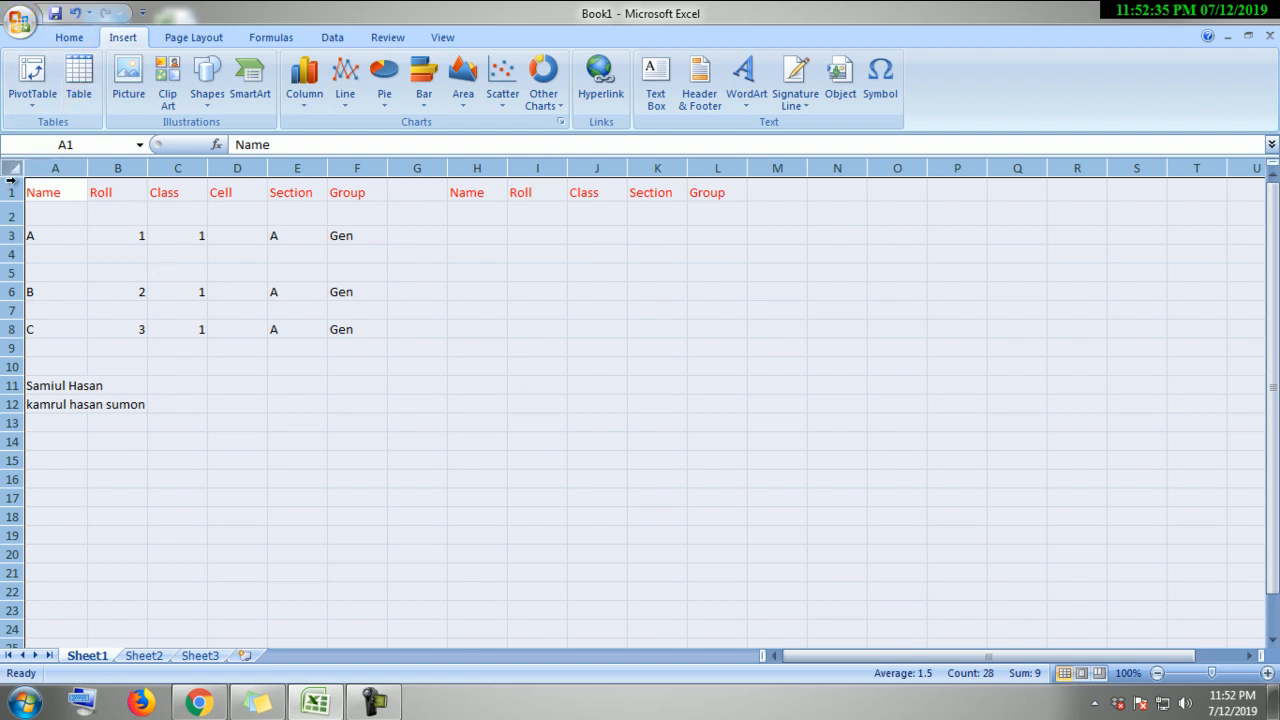
Step: AutoFit column A to its longest name and check the entry in A12
{"action": "left_click", "coordinate": [80, 252]}
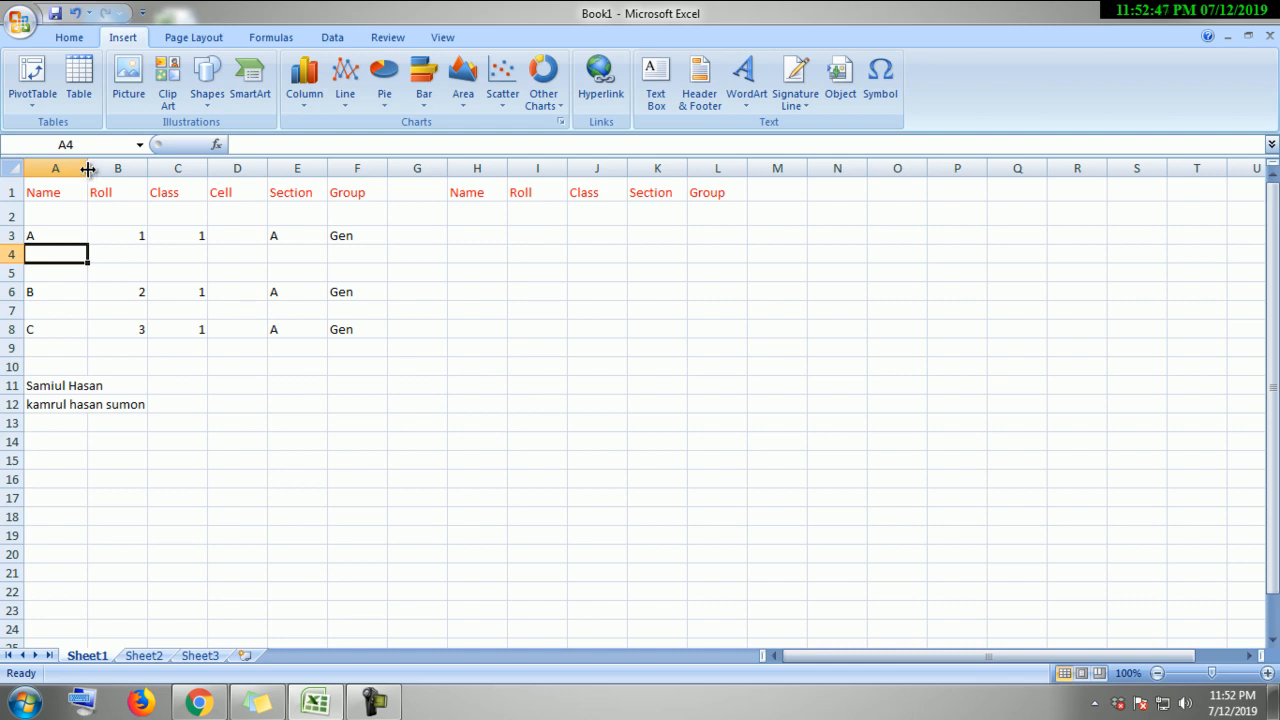
{"action": "double_click", "coordinate": [88, 169]}
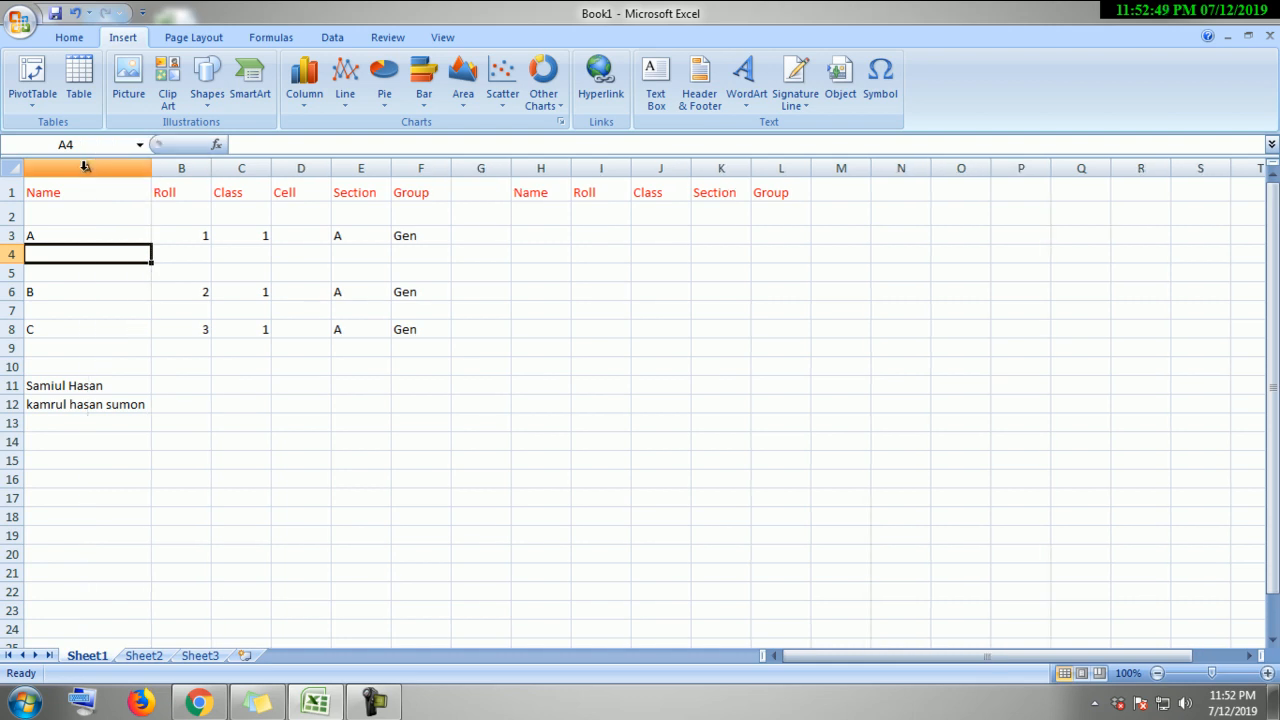
{"action": "left_click", "coordinate": [384, 551]}
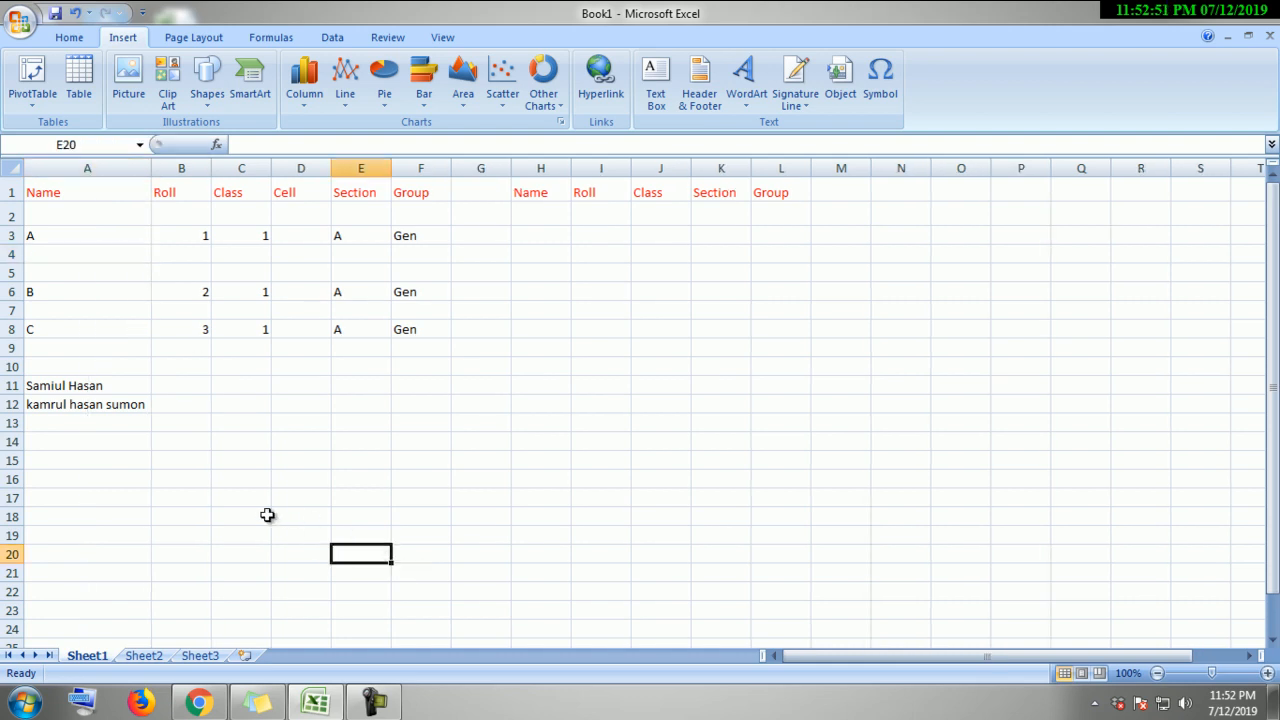
{"action": "left_click", "coordinate": [138, 410]}
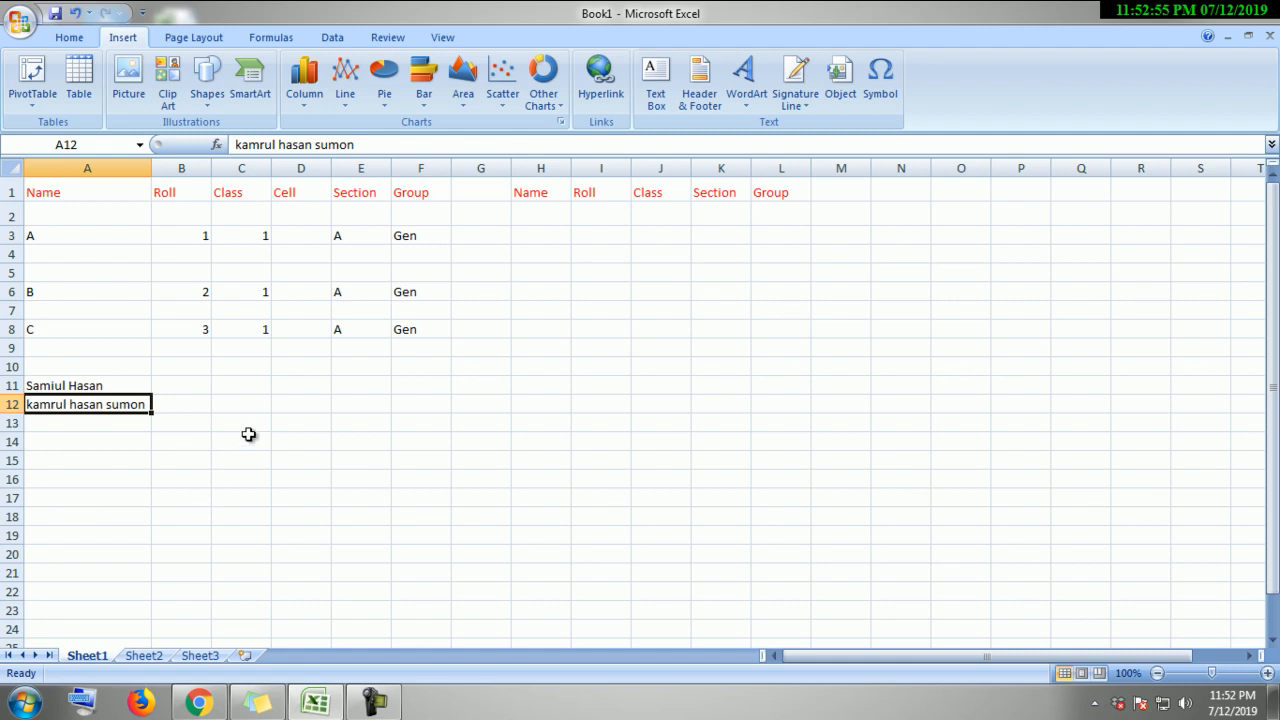
{"action": "left_click", "coordinate": [108, 427]}
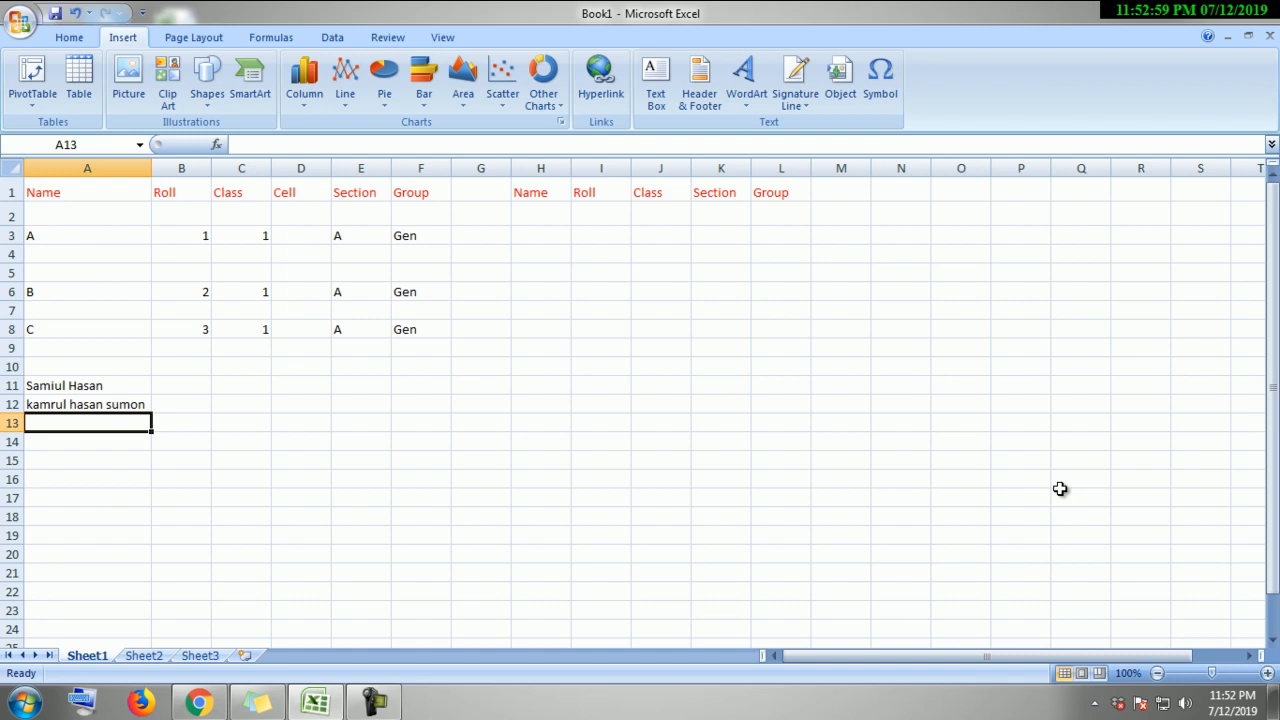
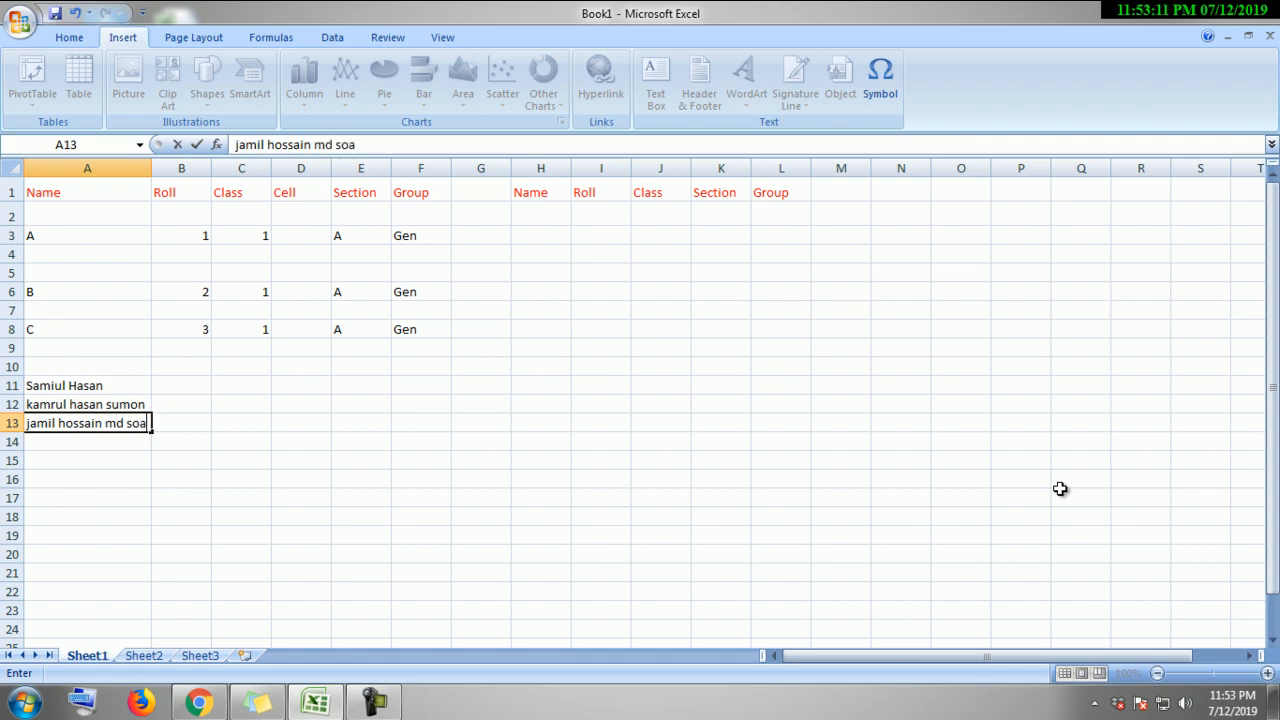
Step: Enter the third student's full name in A13, correcting the surname typos before confirming
{"action": "key", "text": "Return"}
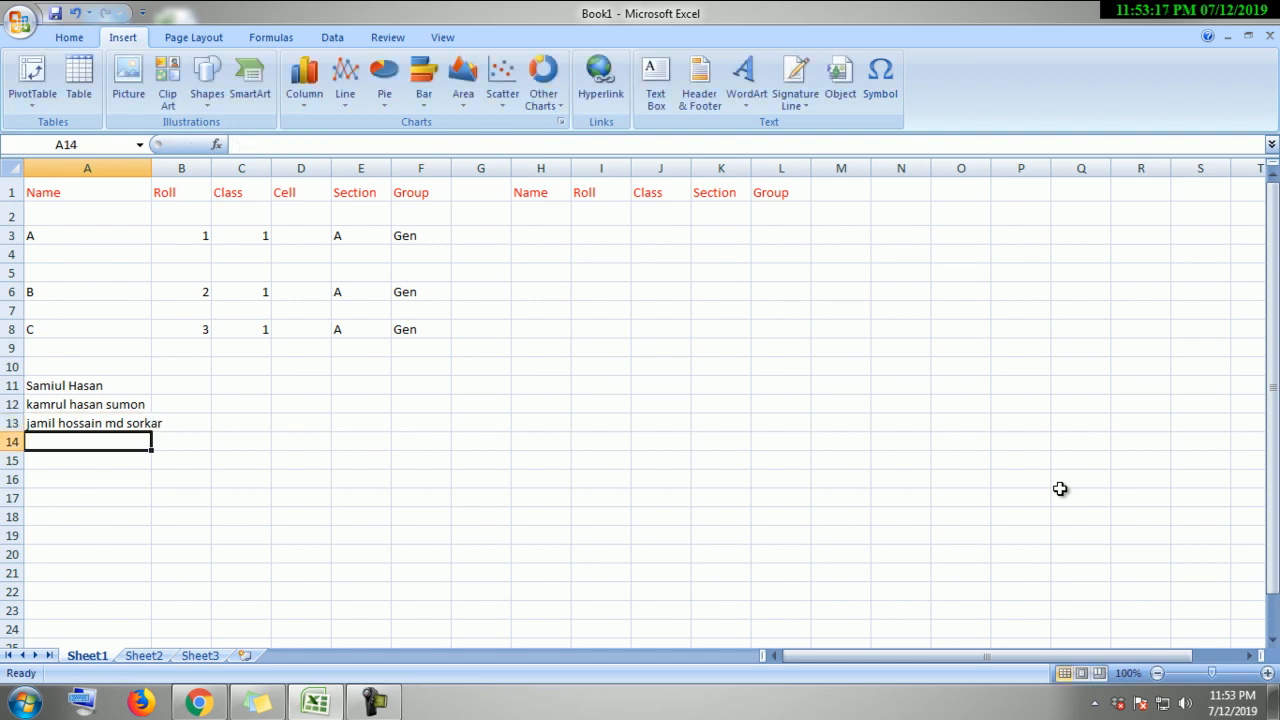
{"action": "left_click", "coordinate": [366, 530]}
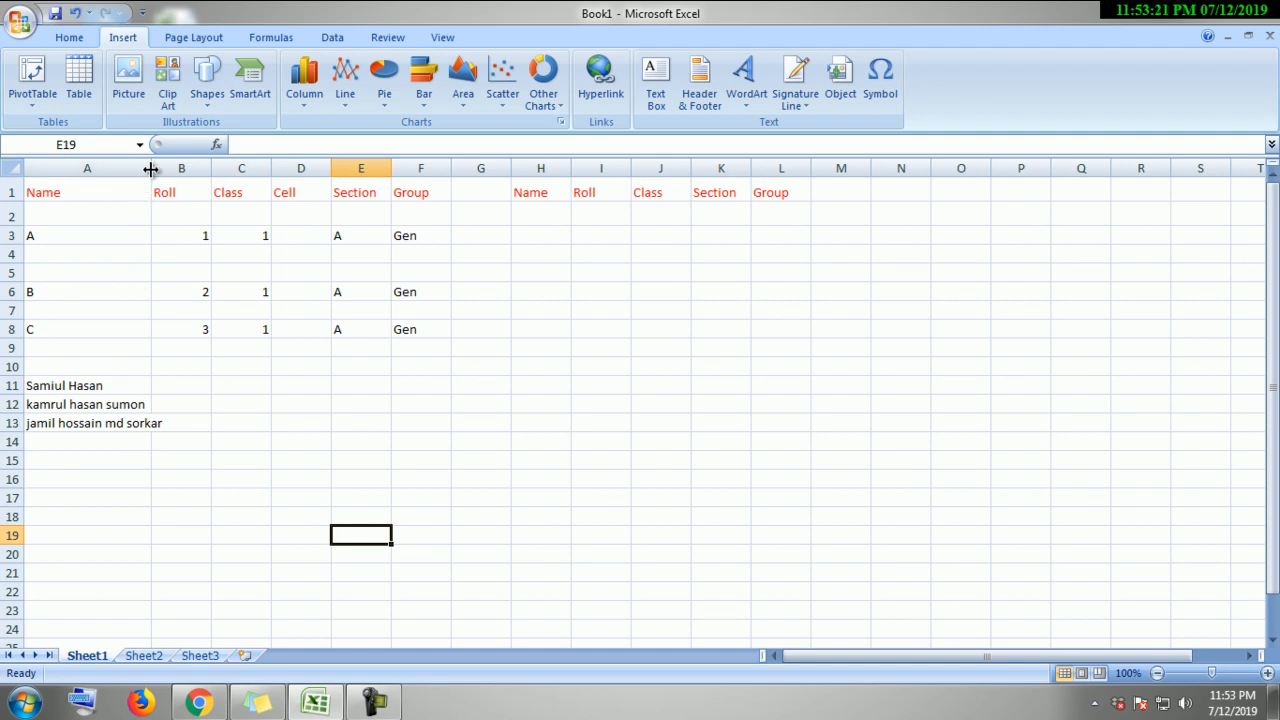
Step: Widen column A slightly for the third name and select the first student rows for copying
{"action": "left_click_drag", "start_coordinate": [151, 170], "coordinate": [169, 170]}
{"action": "left_click", "coordinate": [239, 538]}
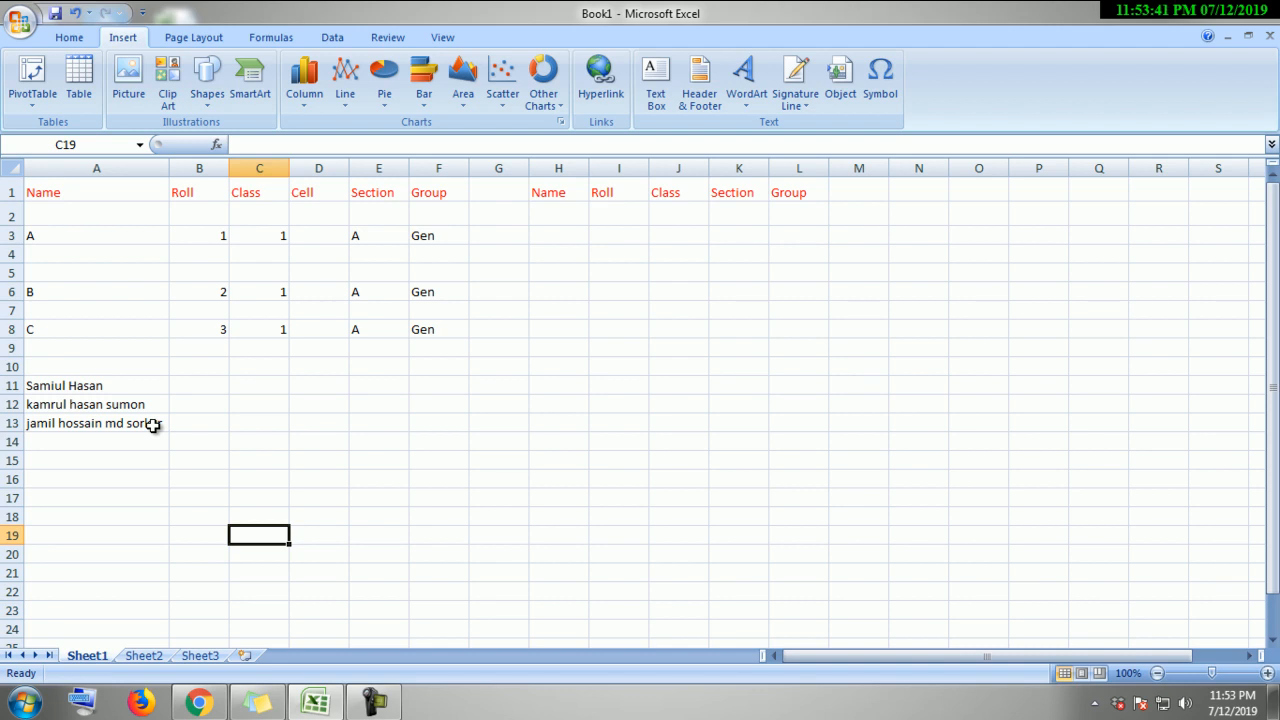
{"action": "scroll", "coordinate": [375, 437], "scroll_direction": "down", "scroll_amount": 1}
{"action": "scroll", "coordinate": [376, 437], "scroll_direction": "up", "scroll_amount": 1}
{"action": "left_click_drag", "start_coordinate": [37, 236], "coordinate": [449, 344]}
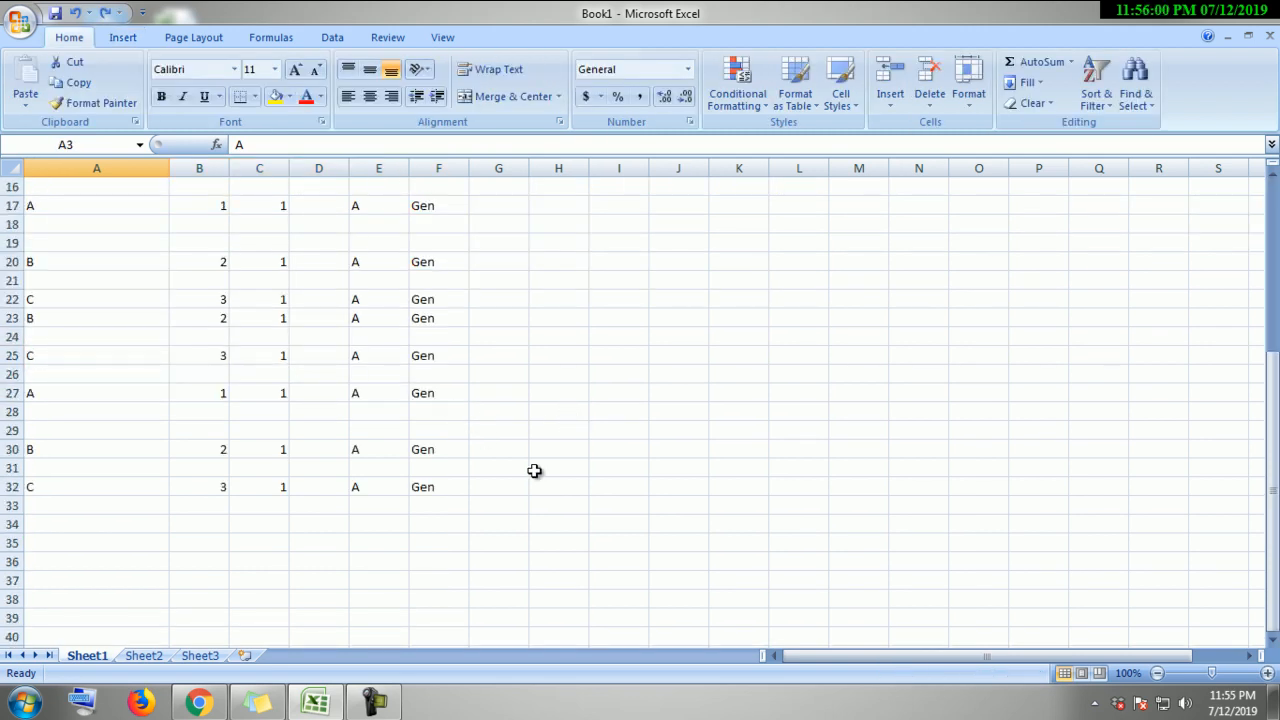
{"action": "scroll", "coordinate": [534, 470], "scroll_direction": "down", "scroll_amount": 4}
{"action": "scroll", "coordinate": [494, 456], "scroll_direction": "up", "scroll_amount": 9}
{"action": "scroll", "coordinate": [494, 456], "scroll_direction": "down", "scroll_amount": 9}
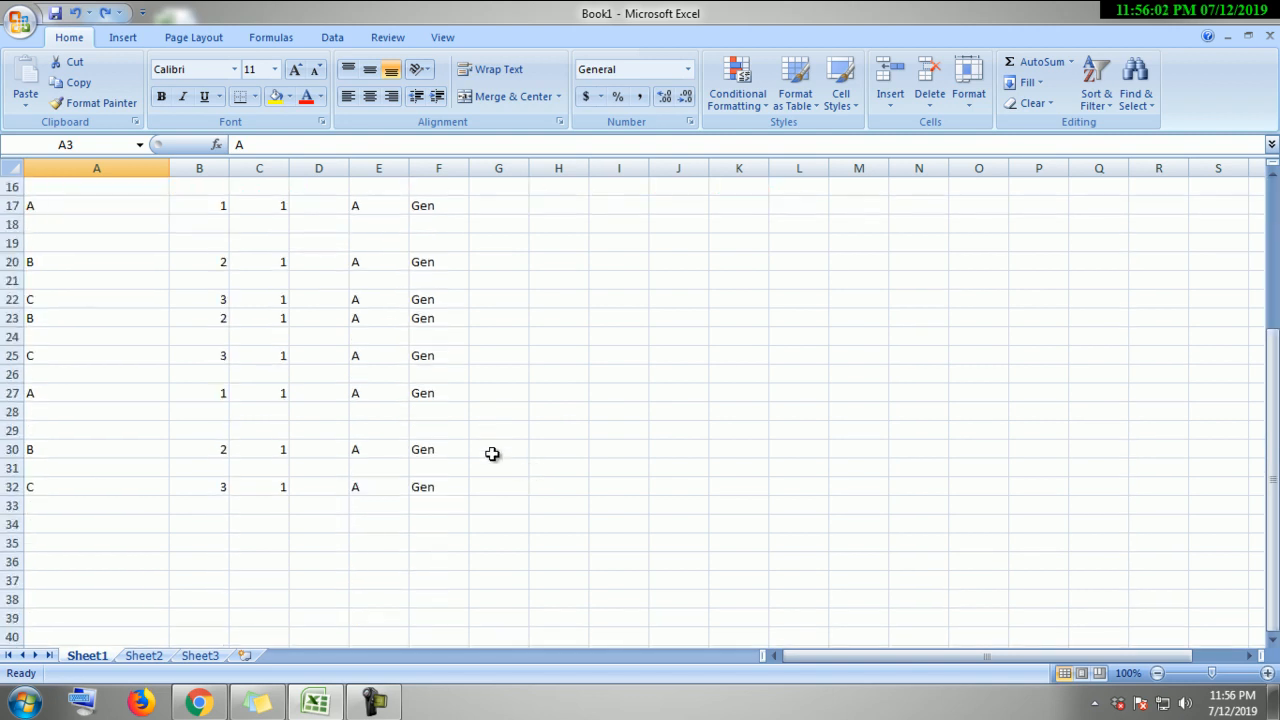
{"action": "scroll", "coordinate": [480, 443], "scroll_direction": "up", "scroll_amount": 4}
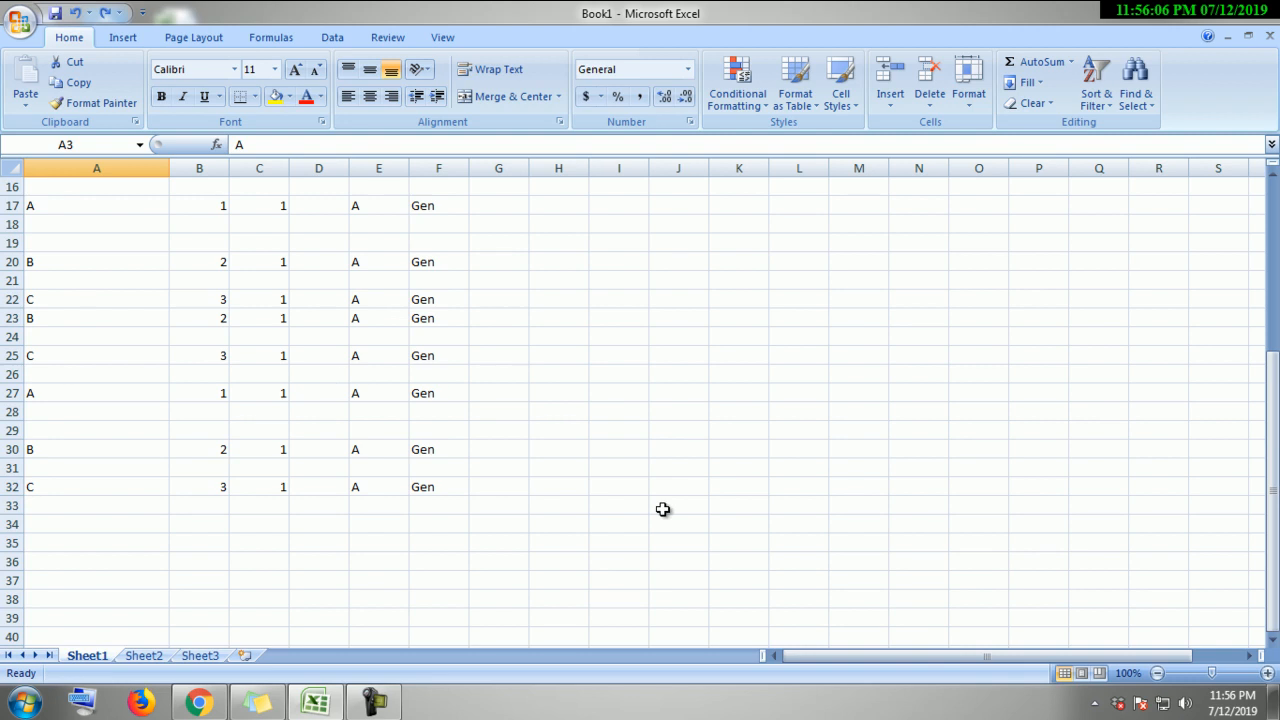
{"action": "scroll", "coordinate": [660, 512], "scroll_direction": "down", "scroll_amount": 3}
{"action": "left_click", "coordinate": [219, 302]}
{"action": "left_click", "coordinate": [215, 317]}
{"action": "left_click", "coordinate": [260, 320]}
{"action": "left_click", "coordinate": [382, 320]}
{"action": "scroll", "coordinate": [611, 389], "scroll_direction": "up", "scroll_amount": 8}
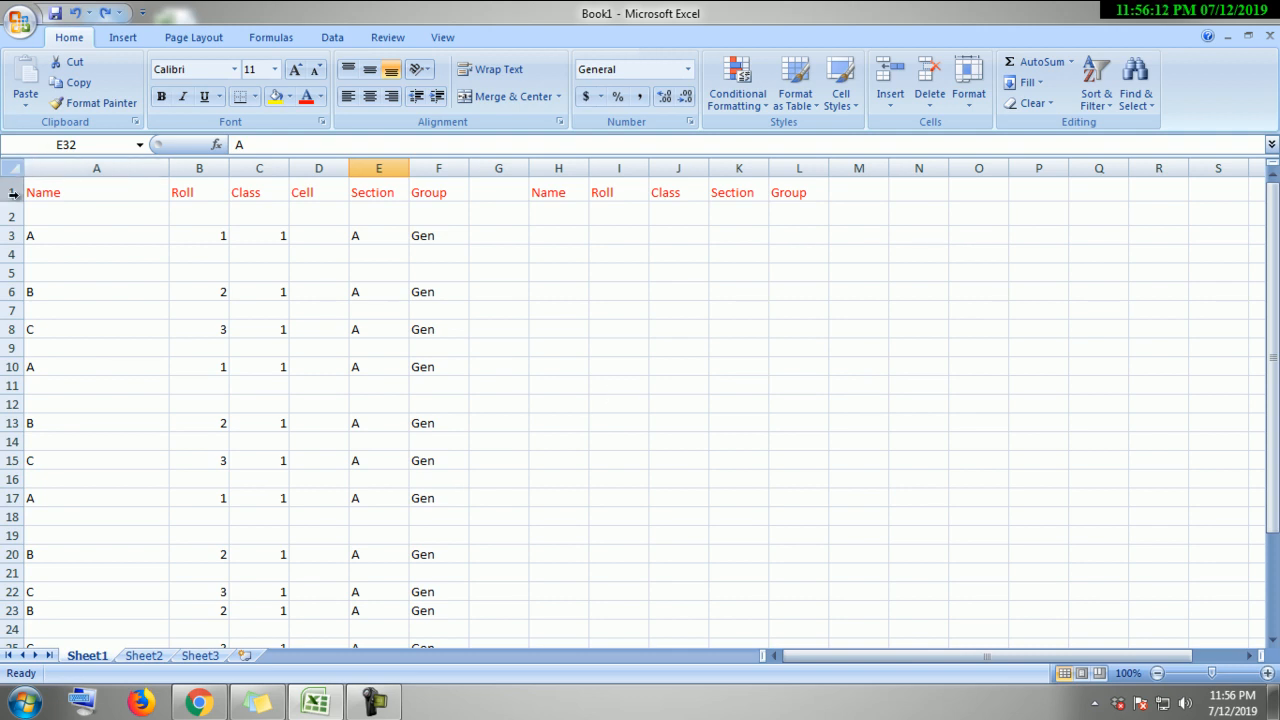
{"action": "left_click", "coordinate": [12, 193]}
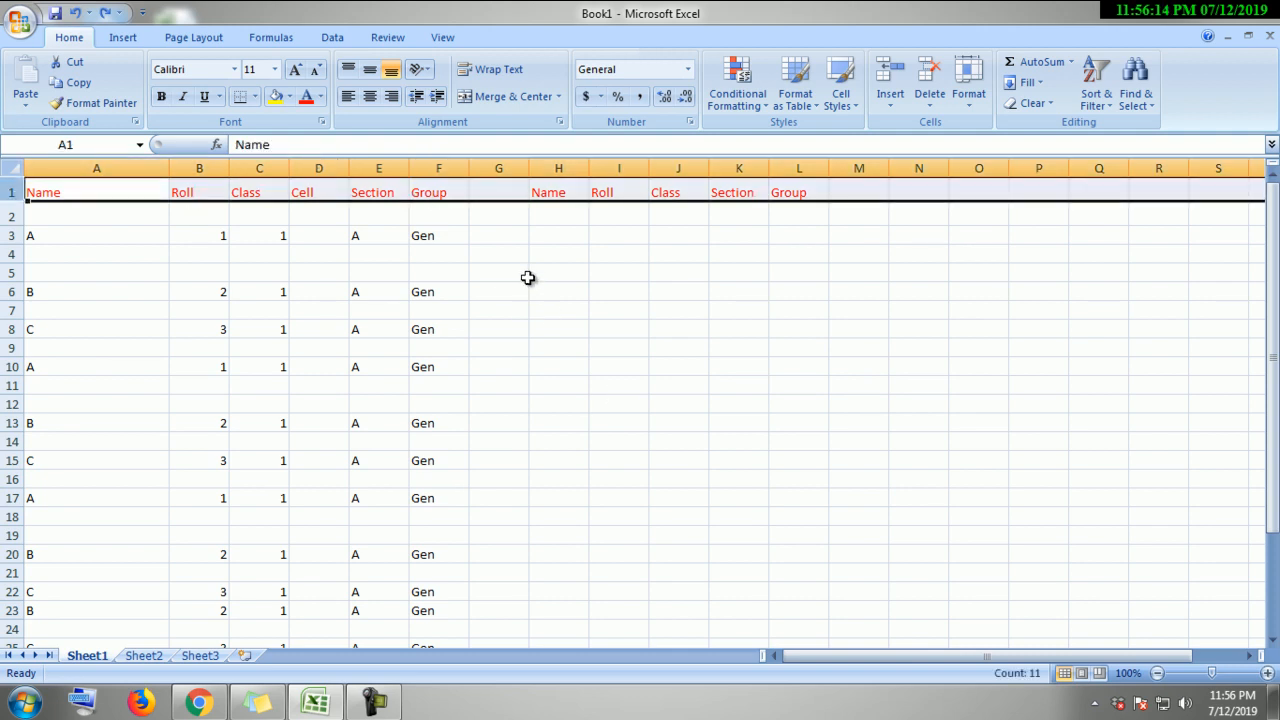
{"action": "scroll", "coordinate": [551, 330], "scroll_direction": "down", "scroll_amount": 3}
{"action": "scroll", "coordinate": [548, 332], "scroll_direction": "down", "scroll_amount": 5}
{"action": "scroll", "coordinate": [611, 366], "scroll_direction": "up", "scroll_amount": 8}
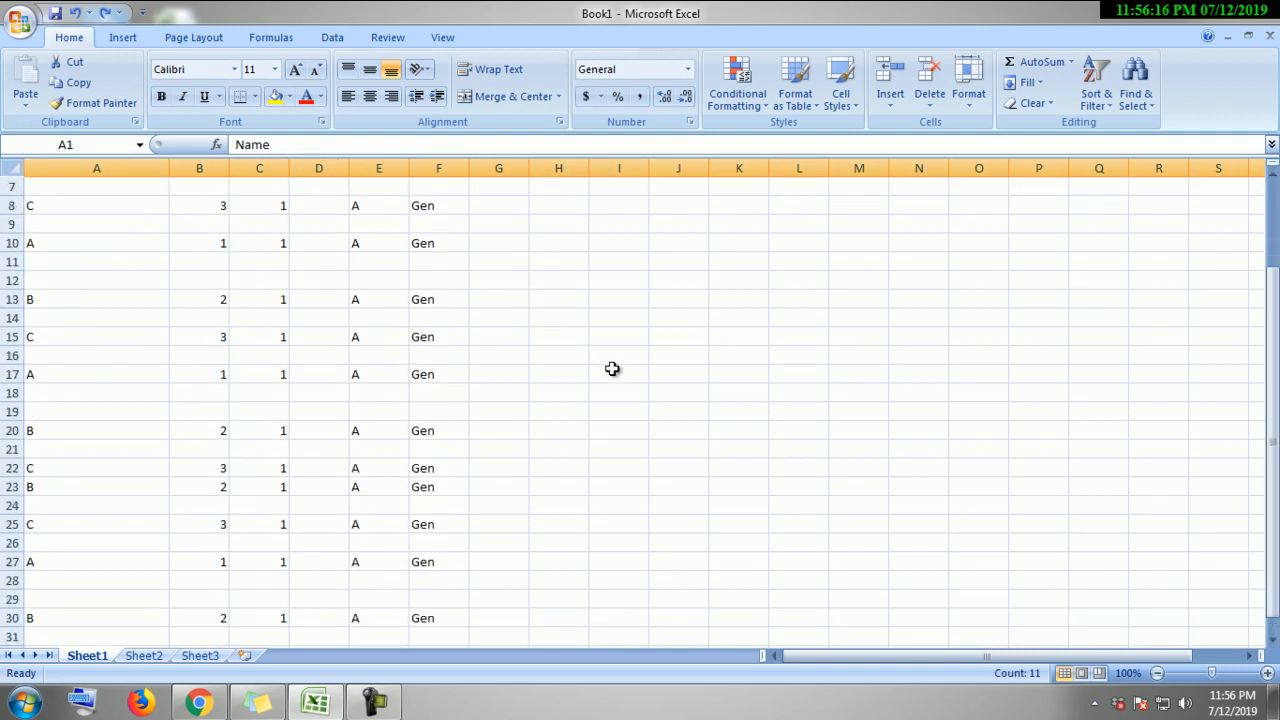
{"action": "left_click", "coordinate": [450, 236]}
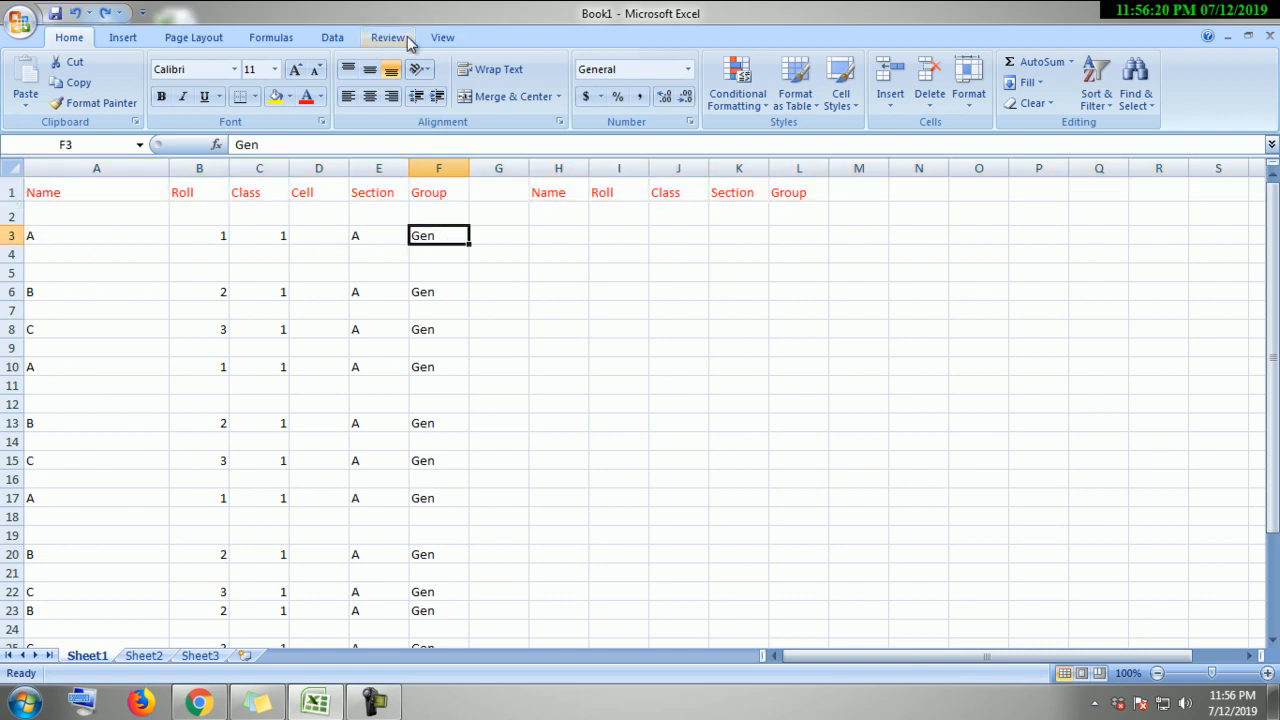
Step: Freeze the top header row using View > Freeze Panes > Freeze Top Row
{"action": "left_click", "coordinate": [438, 38]}
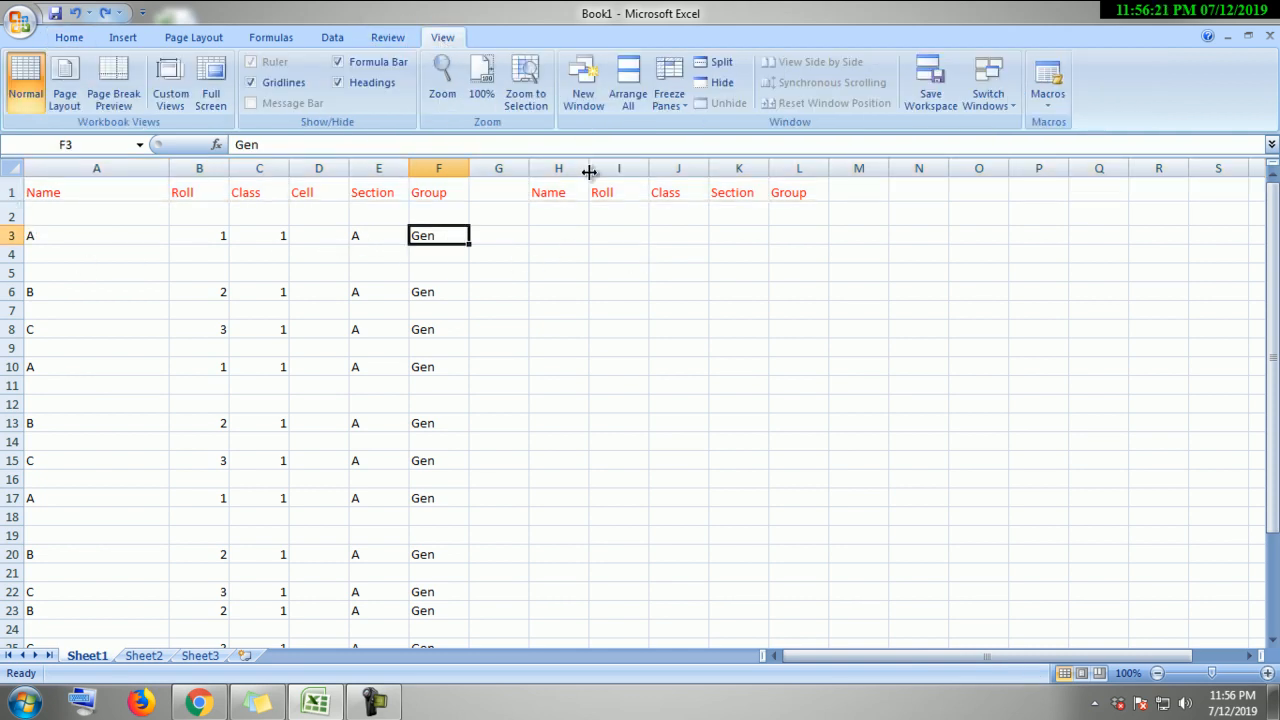
{"action": "left_click", "coordinate": [683, 112]}
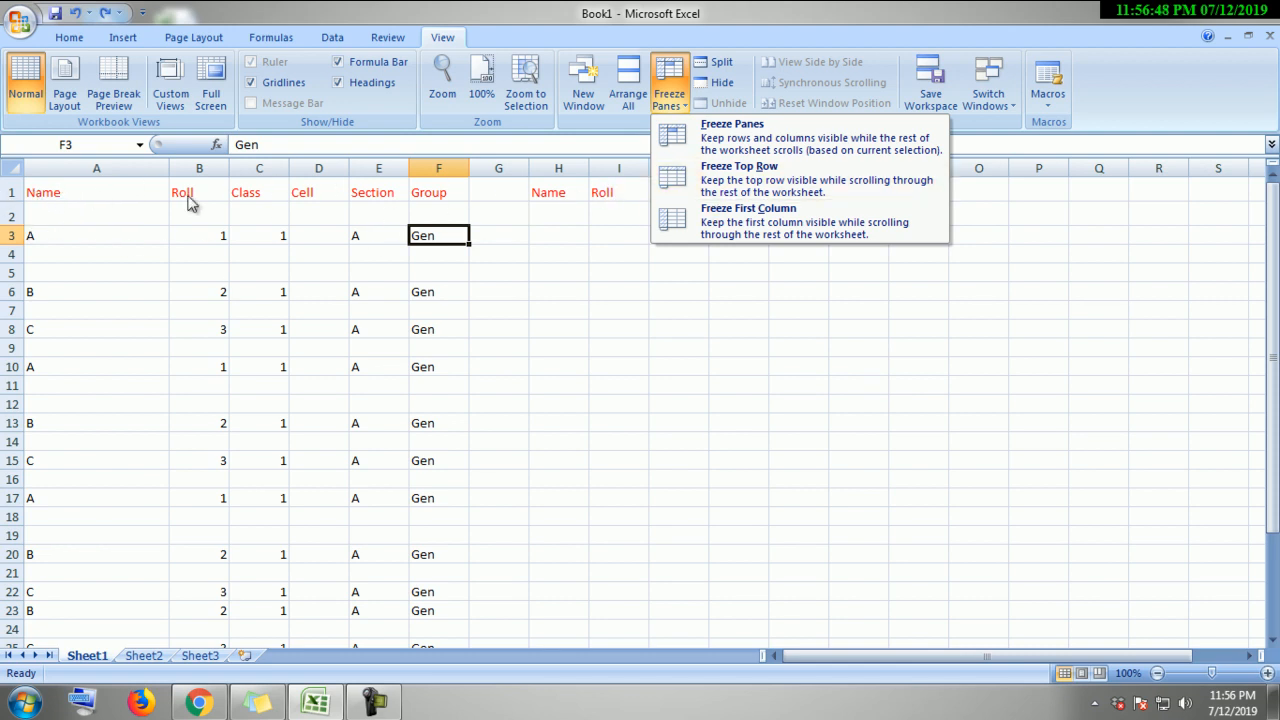
{"action": "left_click", "coordinate": [748, 196]}
Step: Scroll through the student rows to confirm the header row stays fixed
{"action": "left_click", "coordinate": [742, 388]}
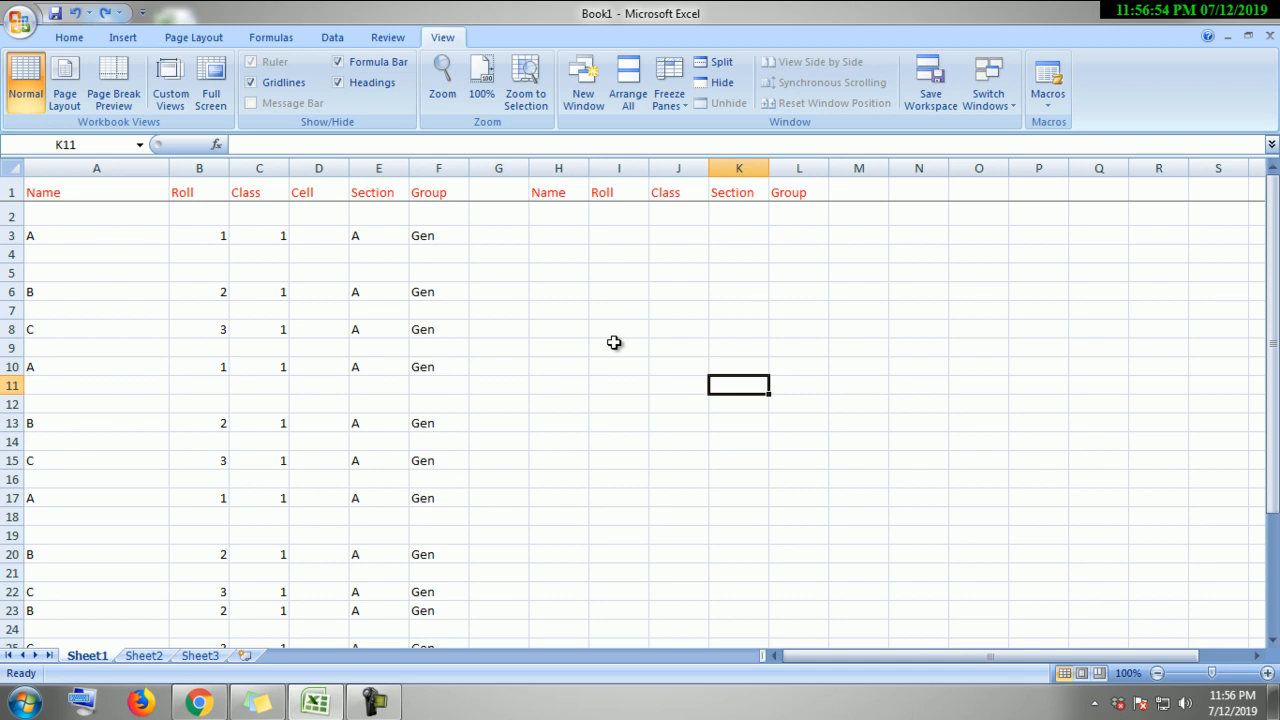
{"action": "scroll", "coordinate": [614, 342], "scroll_direction": "down", "scroll_amount": 9}
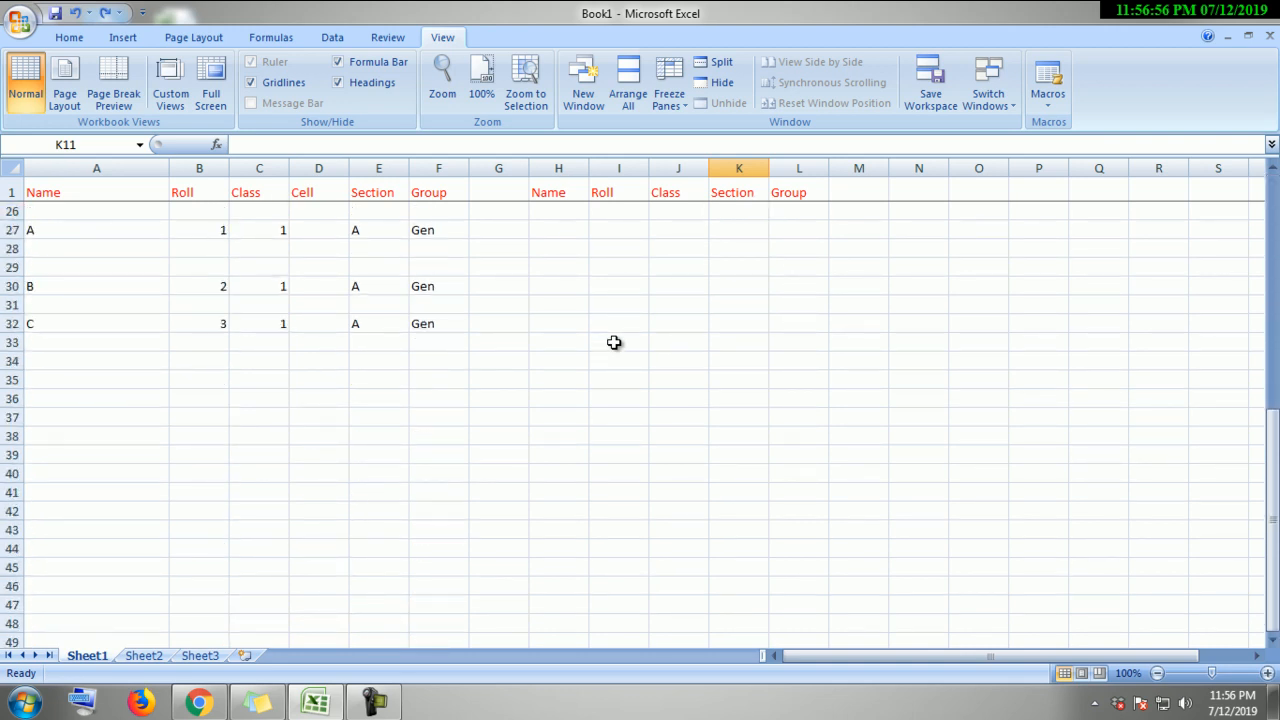
{"action": "scroll", "coordinate": [614, 342], "scroll_direction": "up", "scroll_amount": 6}
{"action": "scroll", "coordinate": [614, 342], "scroll_direction": "down", "scroll_amount": 5}
{"action": "scroll", "coordinate": [613, 345], "scroll_direction": "down", "scroll_amount": 2}
{"action": "scroll", "coordinate": [625, 352], "scroll_direction": "up", "scroll_amount": 10}
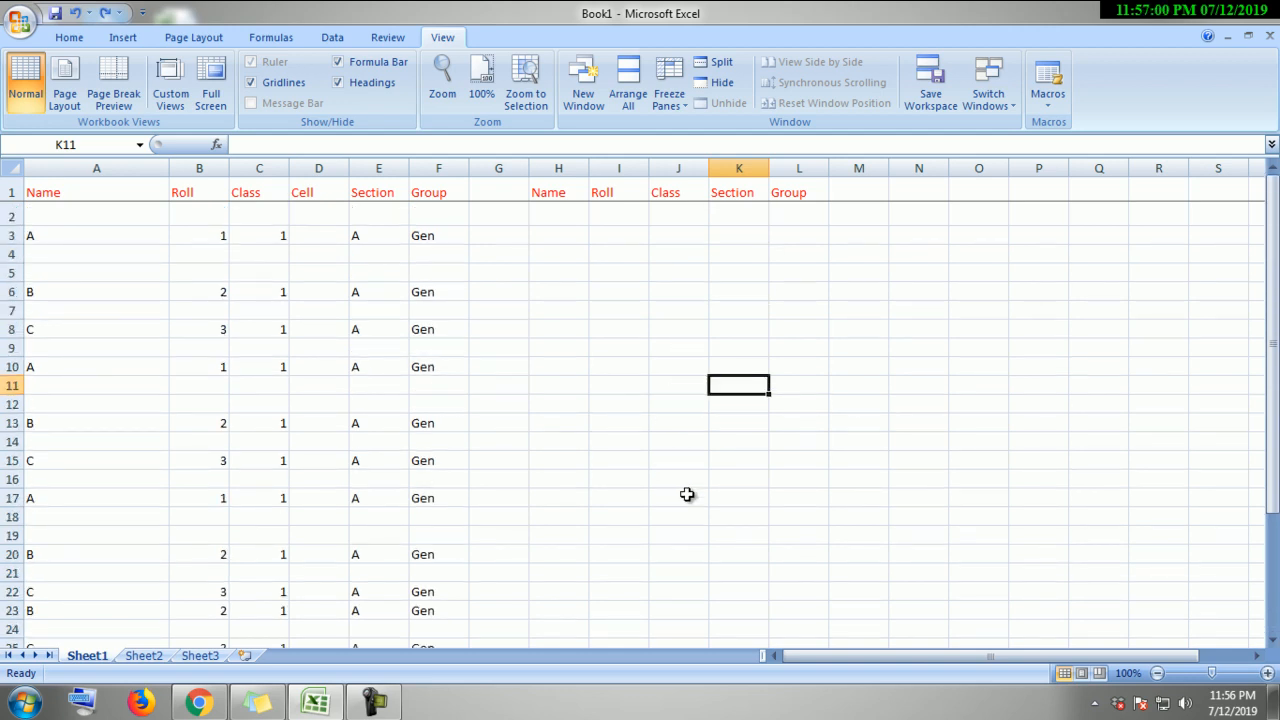